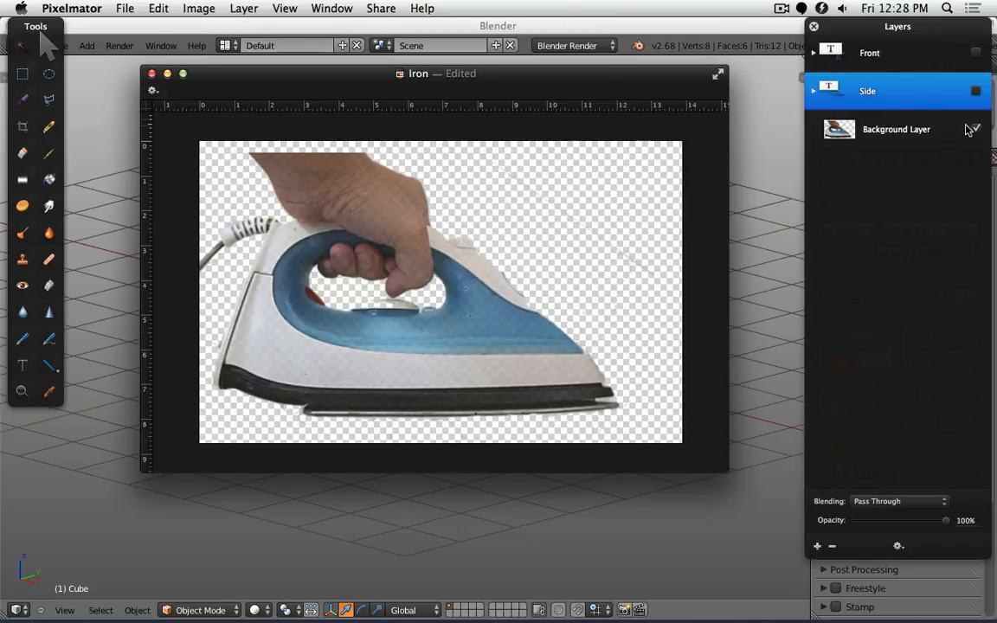
- Show the Side outline layer on its own, with the Front layer and the Background Layer photo hidden
left_click(977, 53)
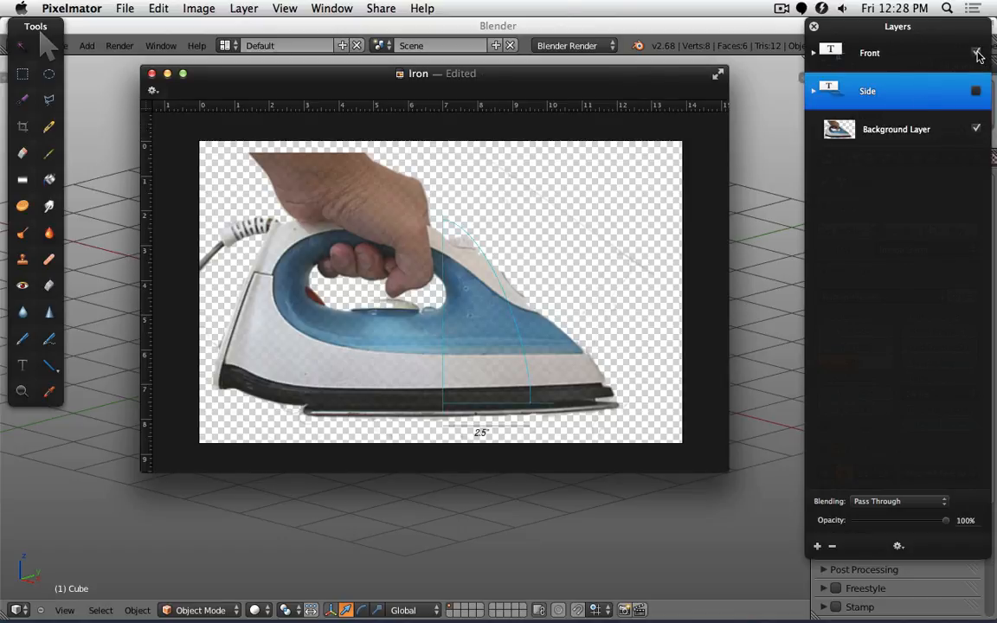
left_click(977, 52)
left_click(976, 91)
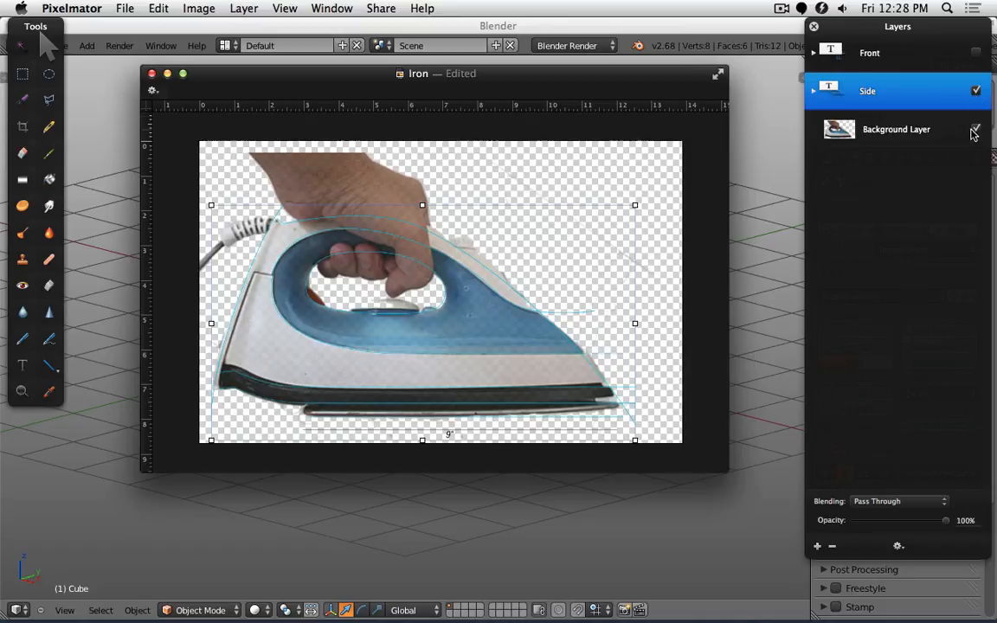
left_click(977, 129)
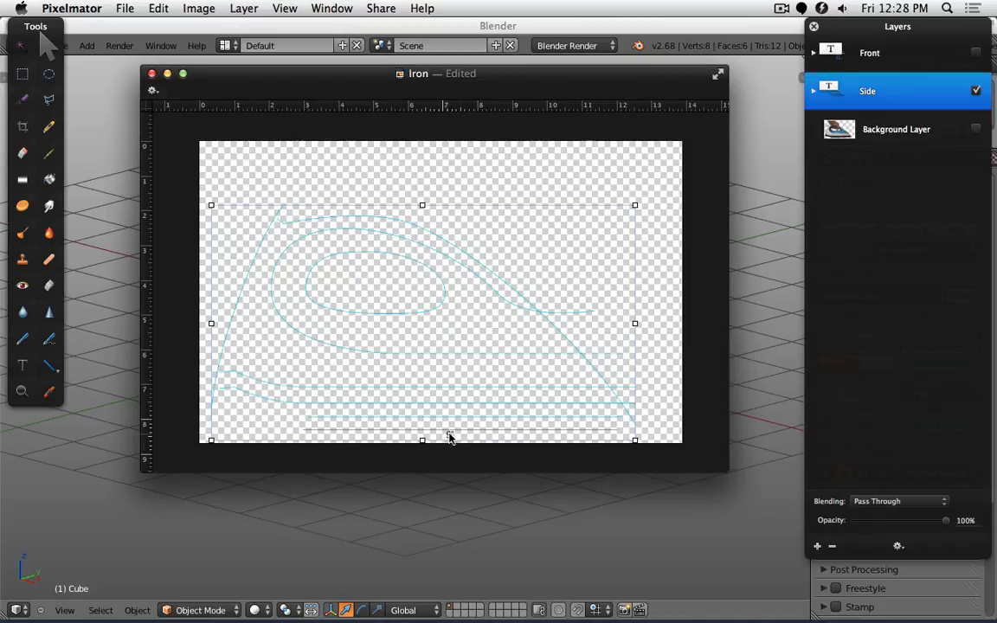
- View the Front outline layer alone and turn the Side layer back on to compare their heights
left_click(978, 90)
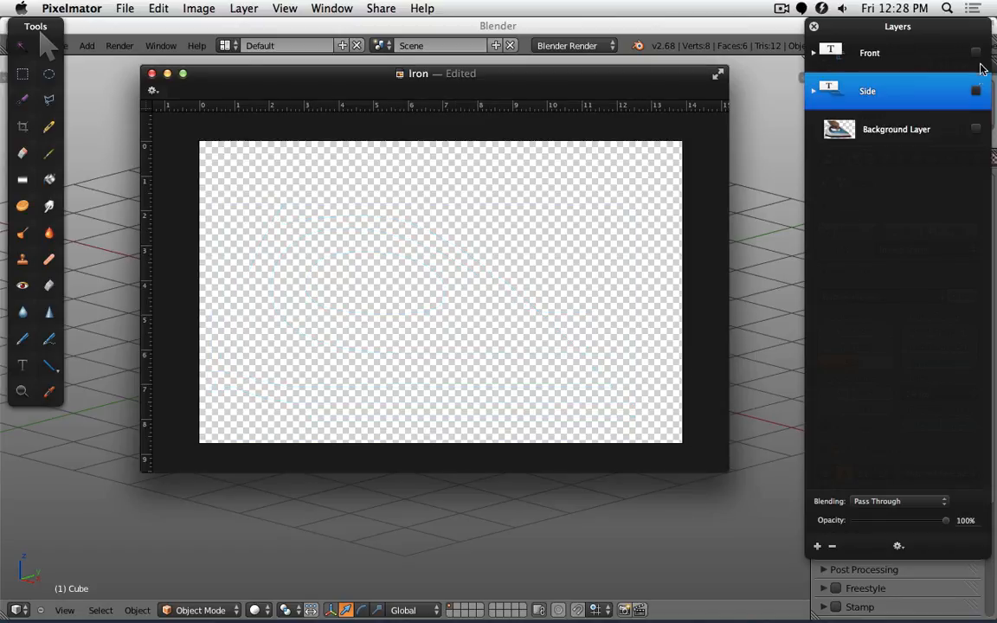
left_click(976, 53)
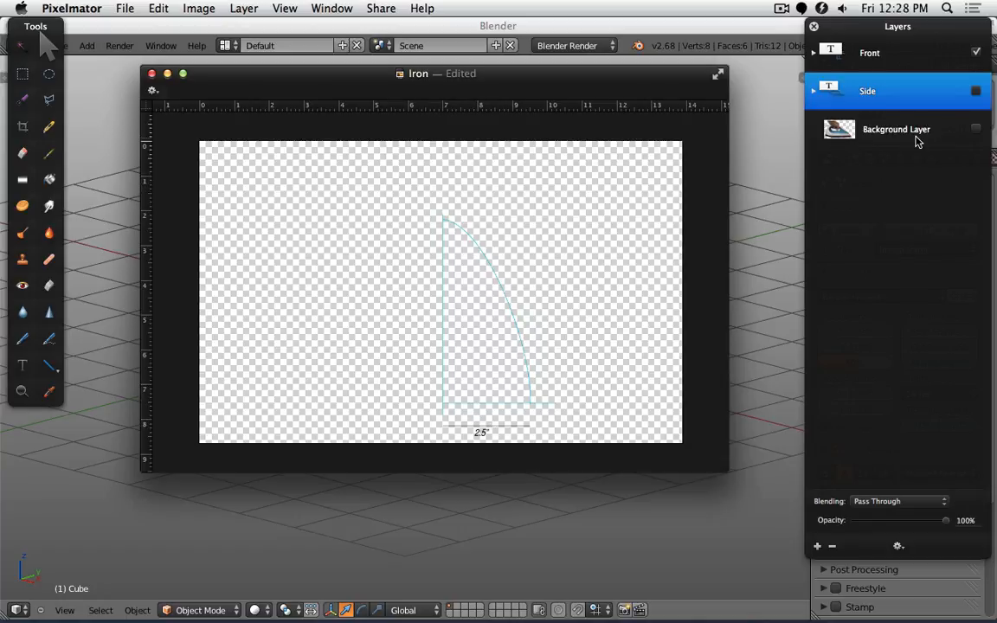
left_click(976, 94)
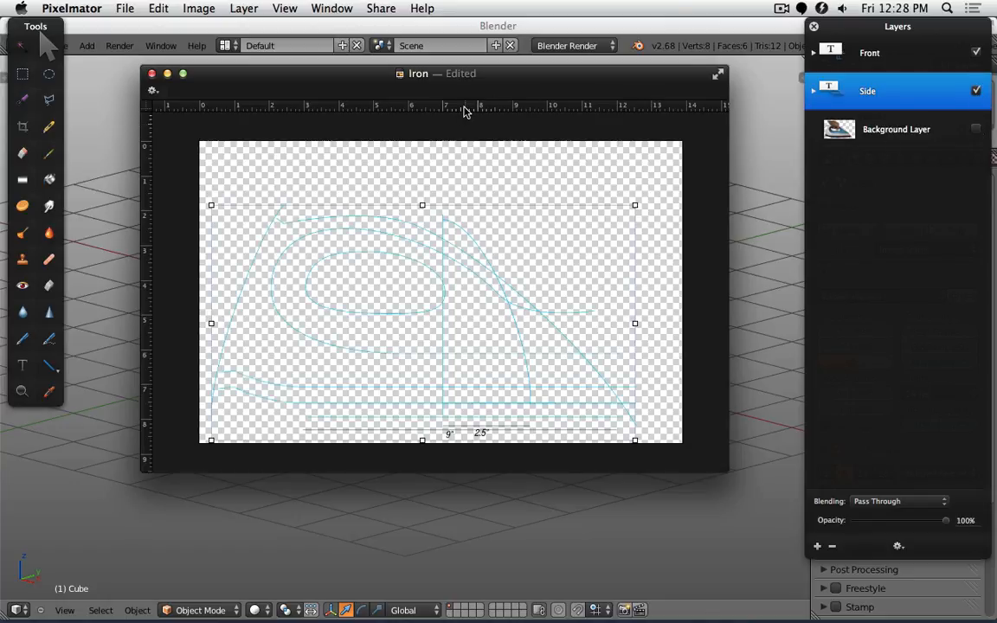
- Raise the top point of the Front layer's curve to the Side outline's top height, using a temporary horizontal guide
left_click_drag(464, 111, 445, 216)
left_click(461, 227)
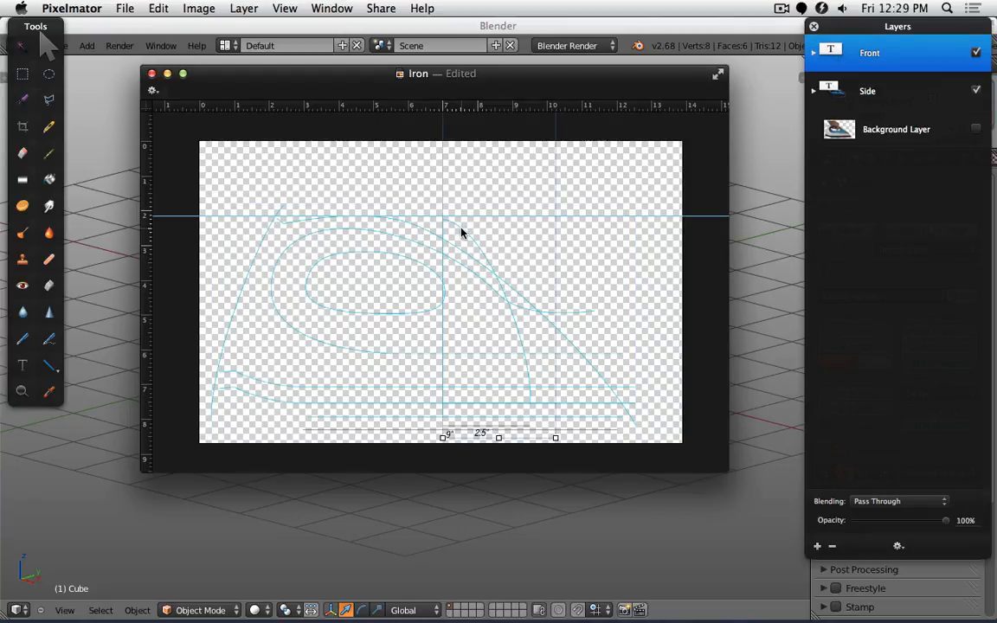
left_click(461, 228)
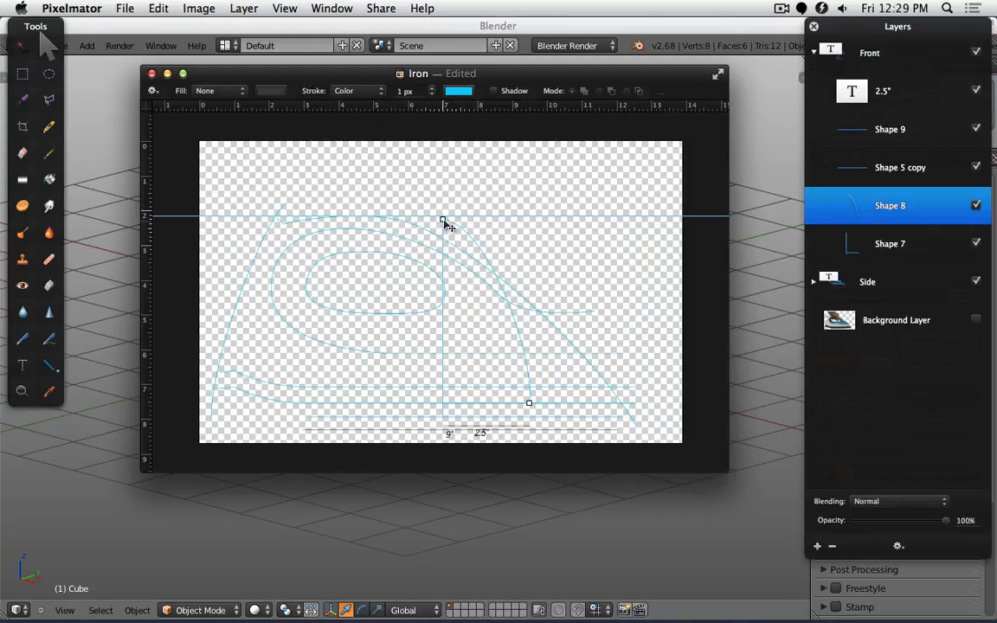
left_click_drag(446, 222, 445, 216)
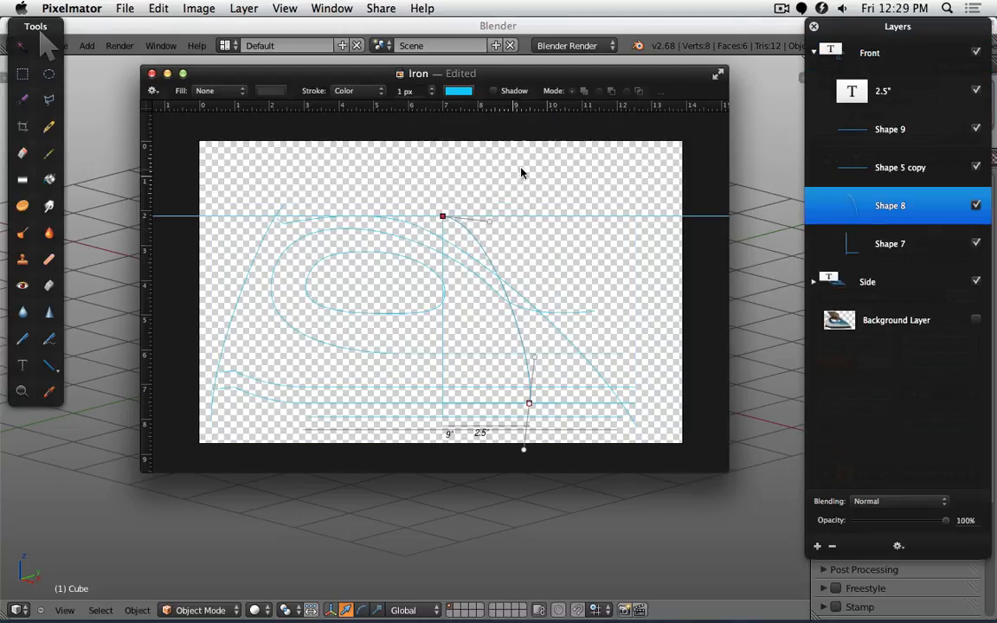
left_click(693, 159)
left_click_drag(708, 215, 684, 88)
left_click(706, 158)
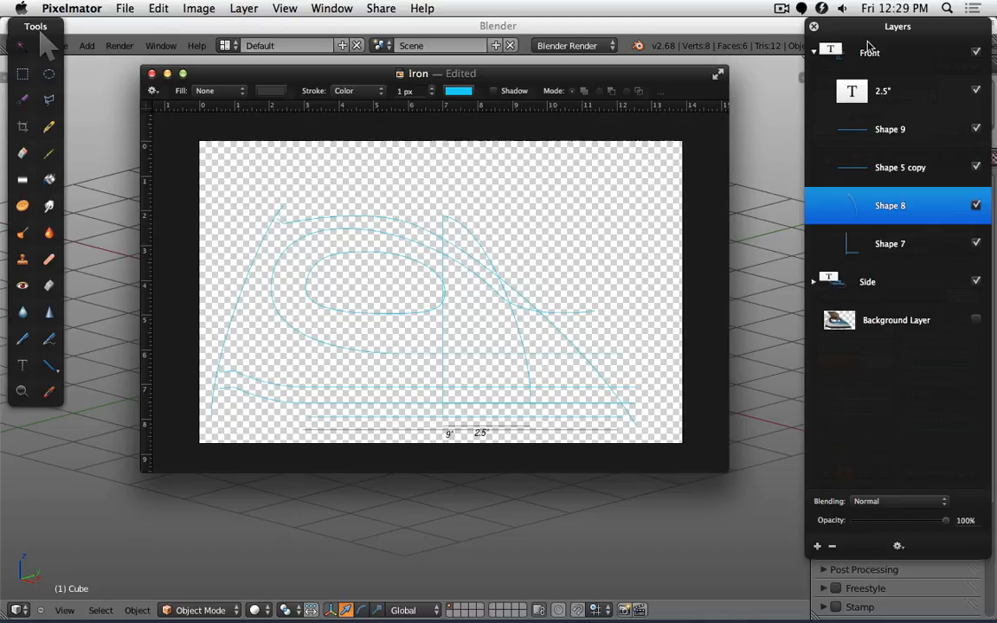
- Collapse the Front group and hide the Side layer so that only the Front outline is displayed
left_click(815, 53)
left_click(975, 90)
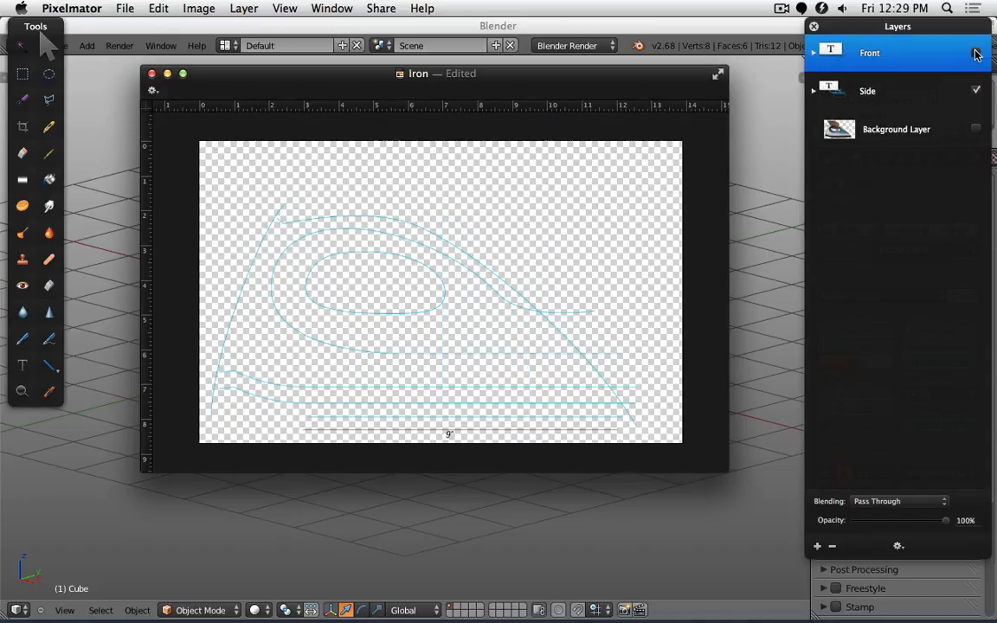
left_click(976, 90)
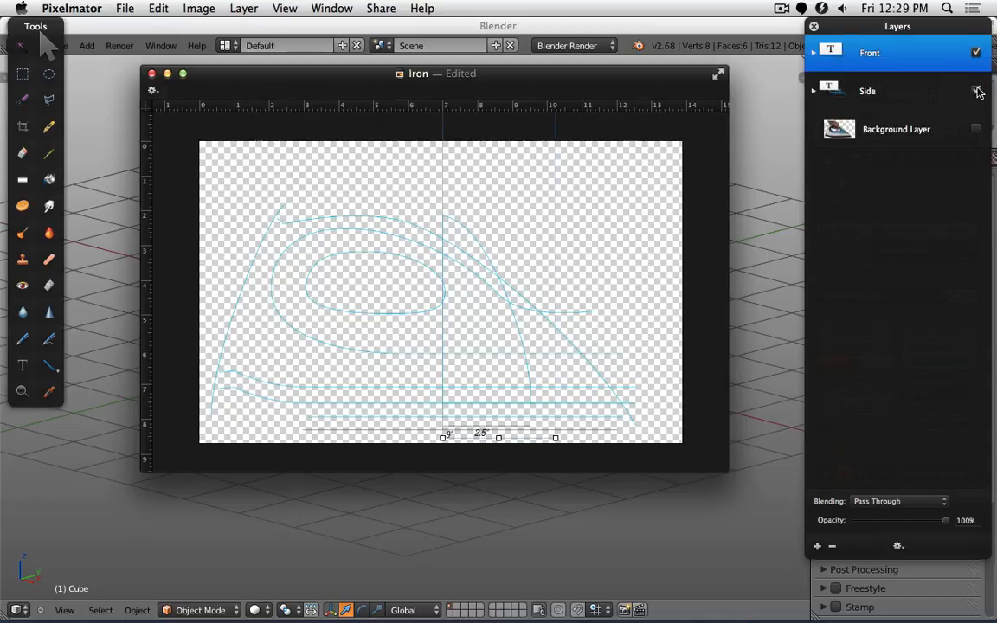
left_click(976, 90)
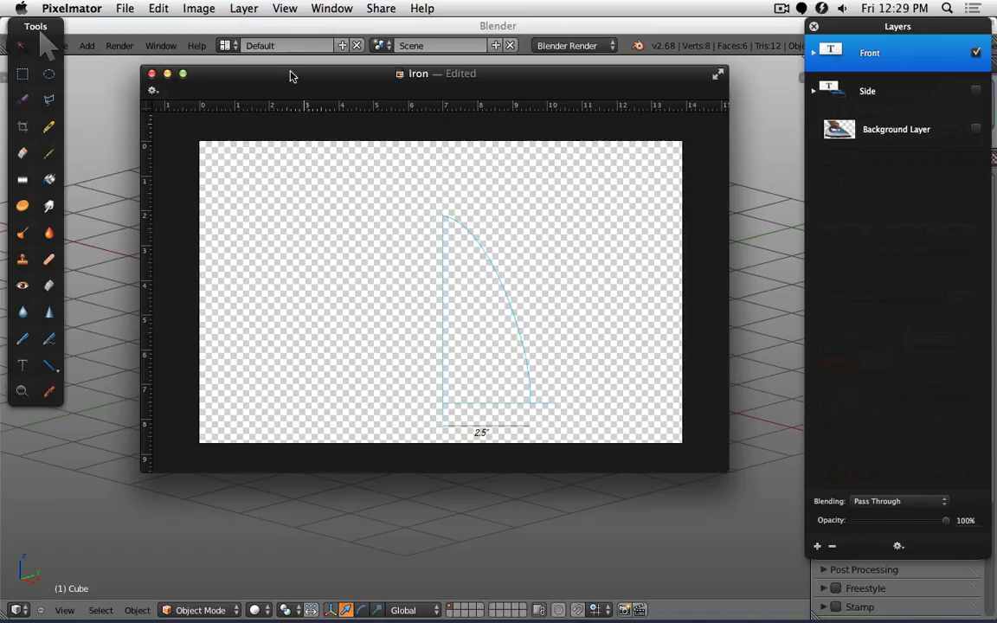
- Export the Front outline as a PNG named Front View to the Desktop, replacing the existing file
mouse_move(49, 28)
left_mouse_down()
mouse_move(45, 38)
mouse_move(43, 21)
mouse_move(31, 18)
mouse_move(41, 17)
left_mouse_up()
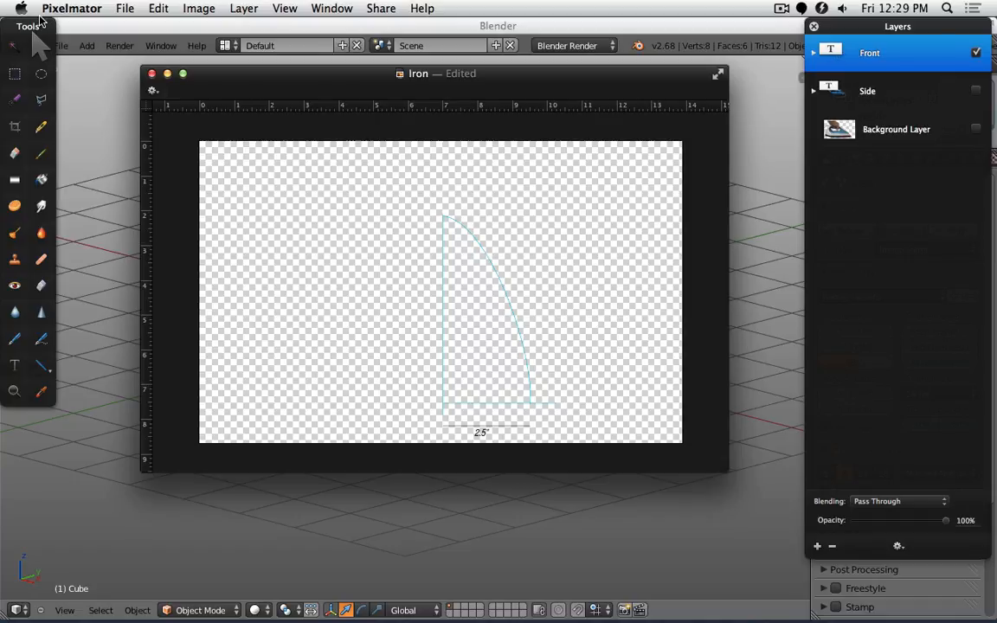
mouse_move(500, 619)
left_click_drag(223, 79, 157, 44)
left_click(125, 7)
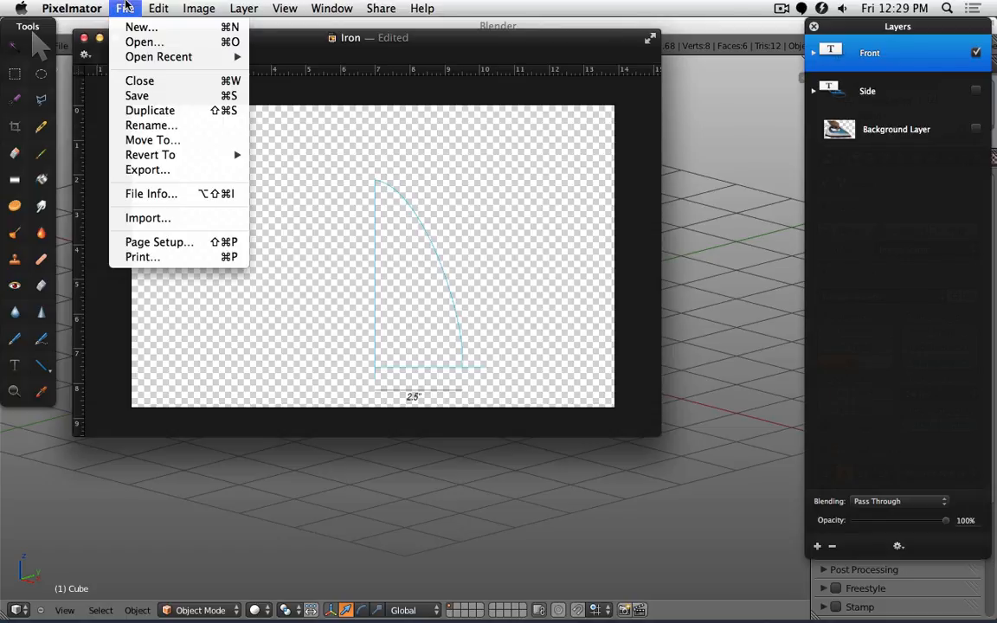
left_click(169, 171)
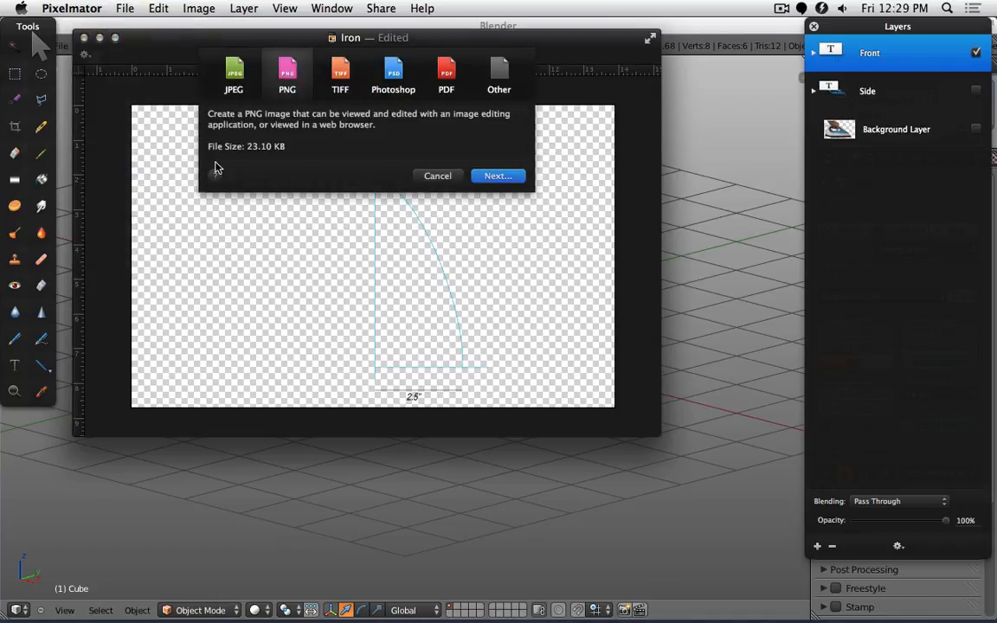
left_click(243, 80)
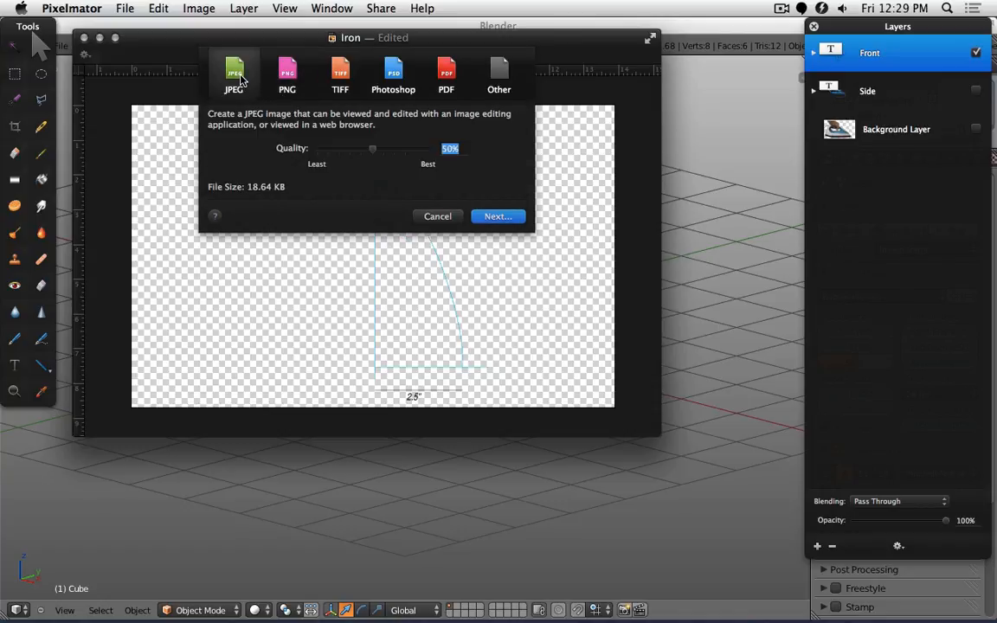
left_click(292, 81)
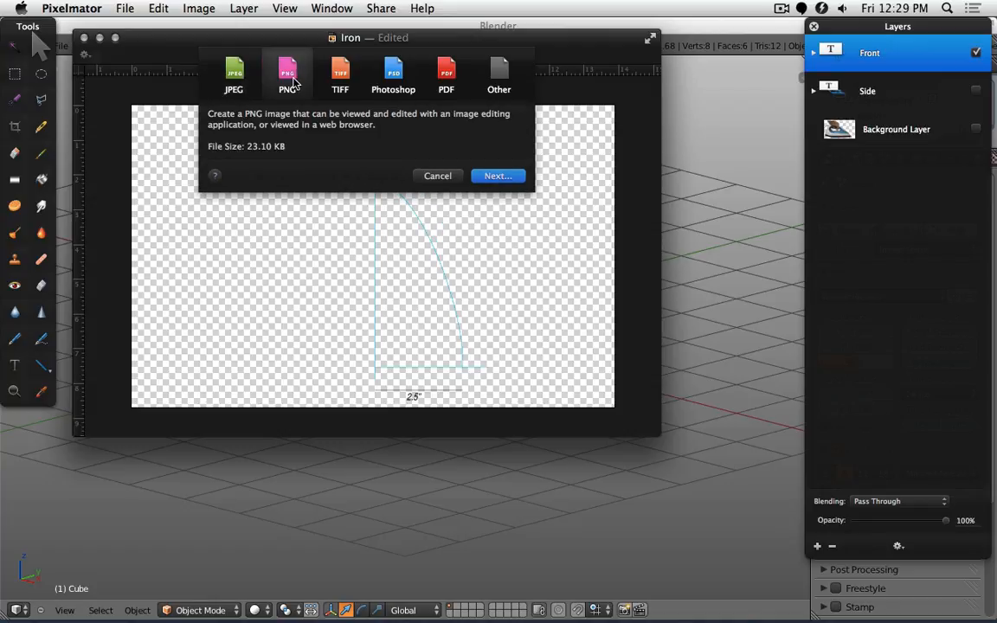
left_click(497, 177)
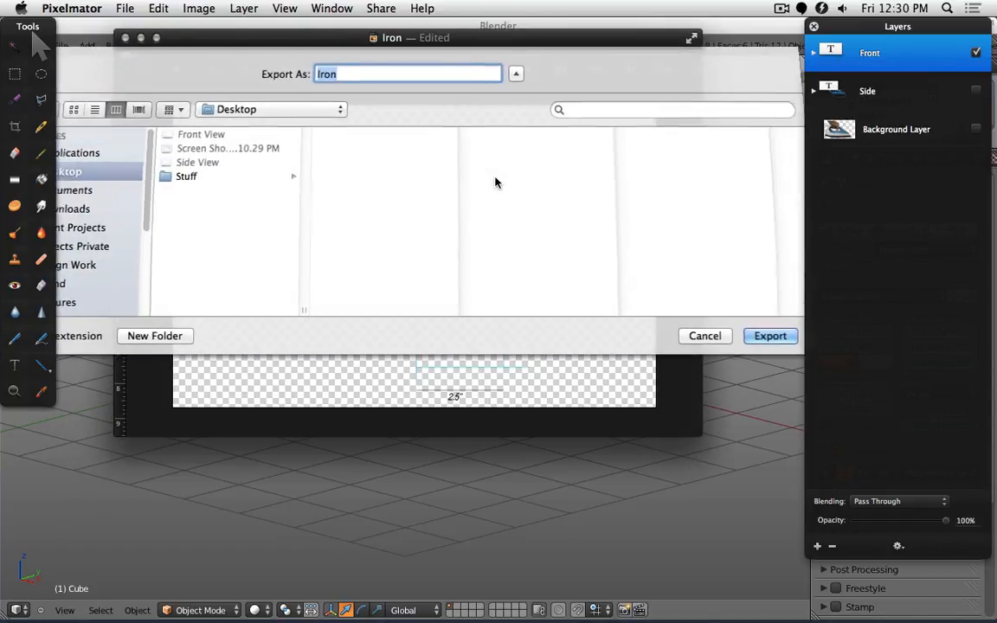
left_click(192, 134)
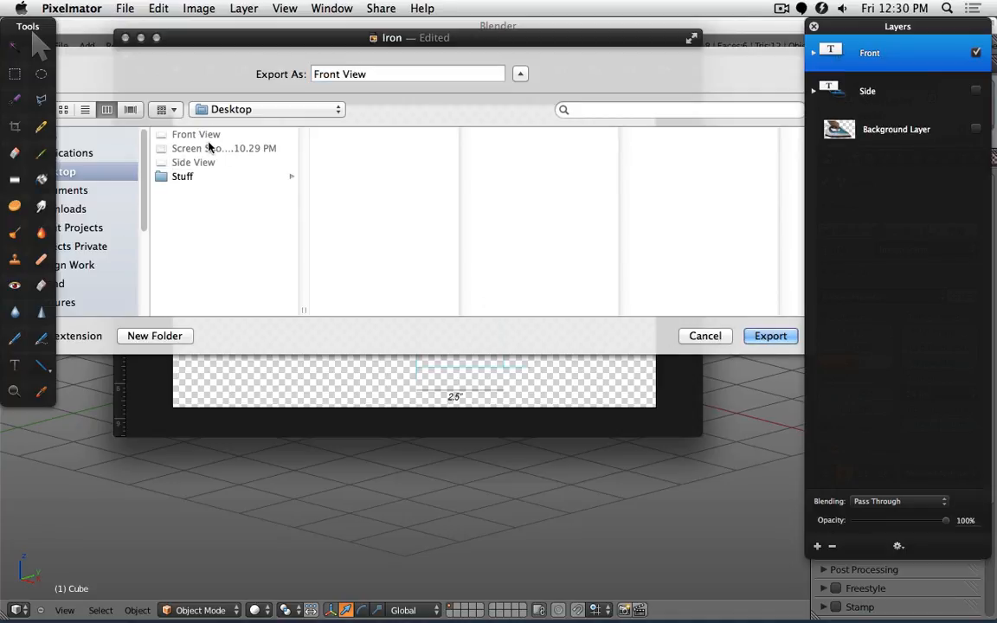
left_click(770, 337)
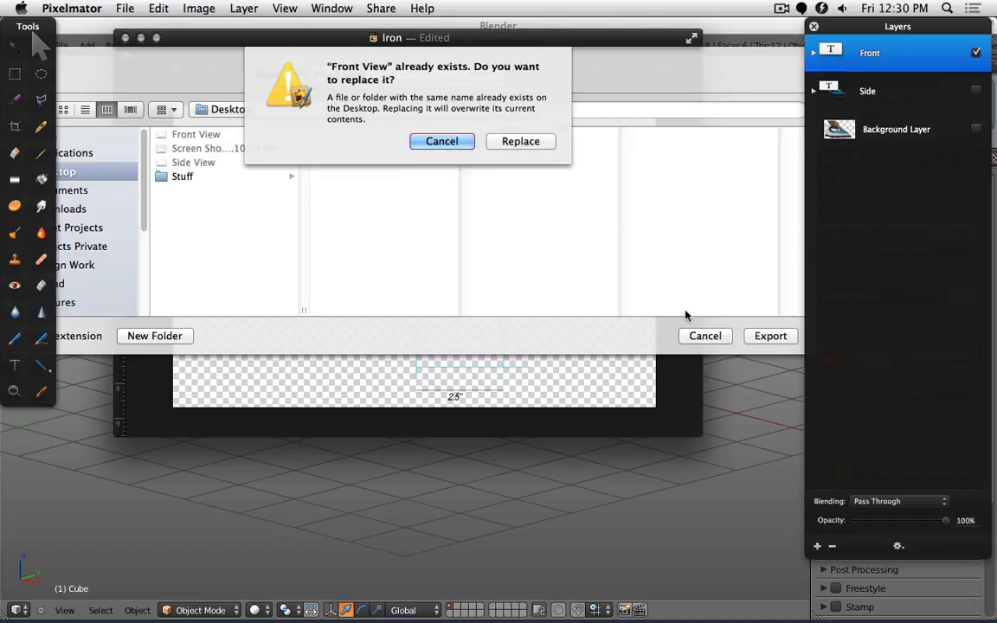
left_click(523, 137)
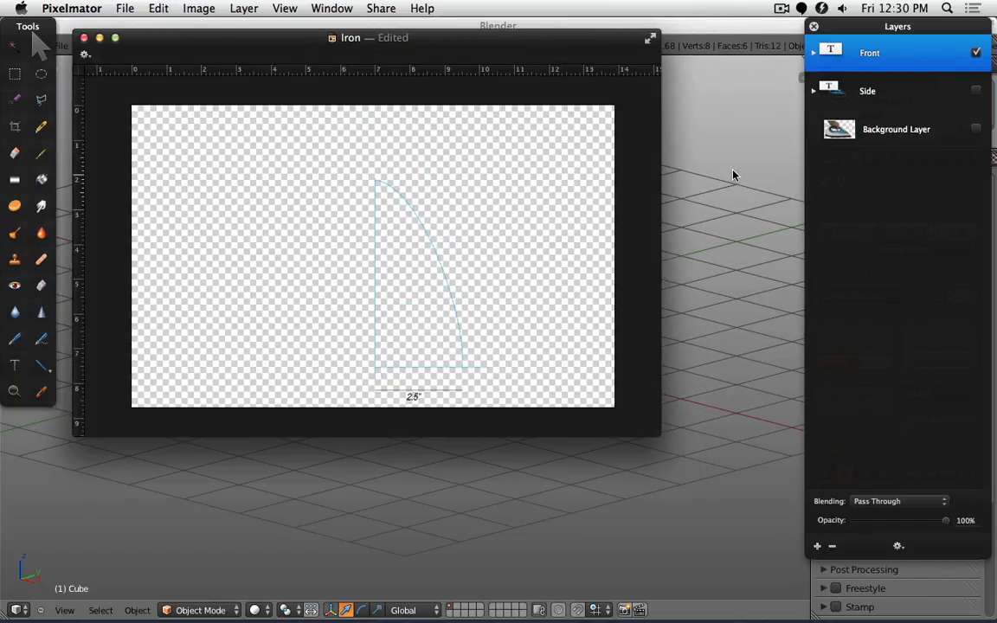
- Switch to Blender and delete the default cube
left_click(736, 173)
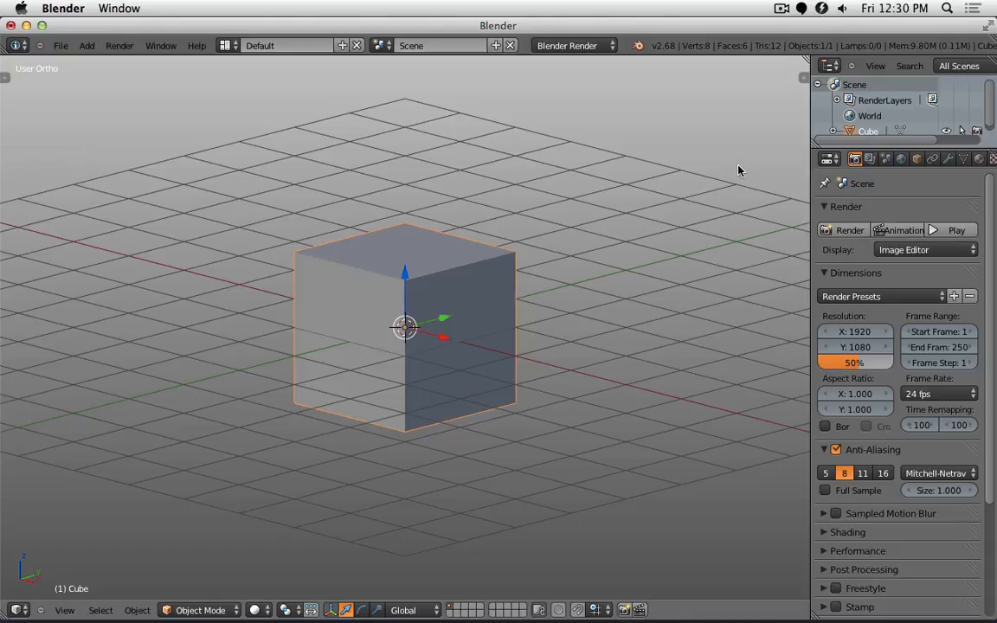
key("x")
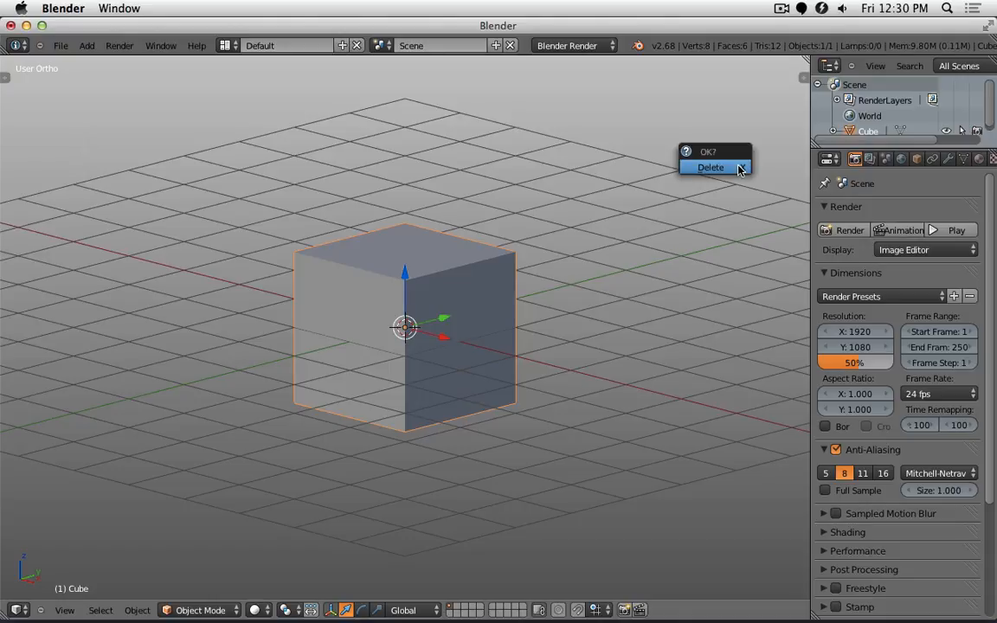
left_click(738, 169)
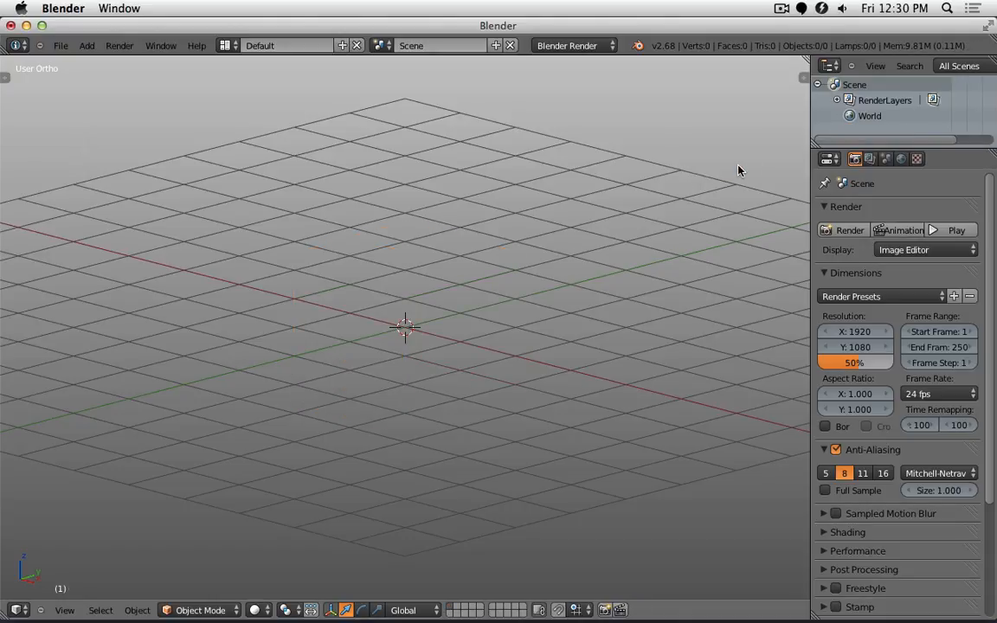
- Show the 3D view's properties sidebar and add an Image empty at the scene origin
key("n")
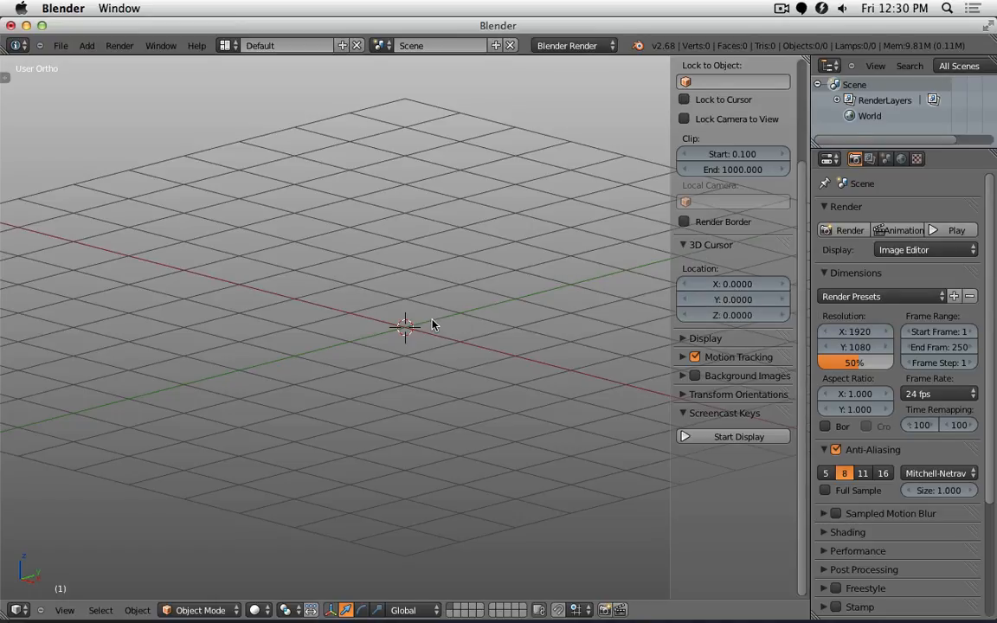
key("shift+a")
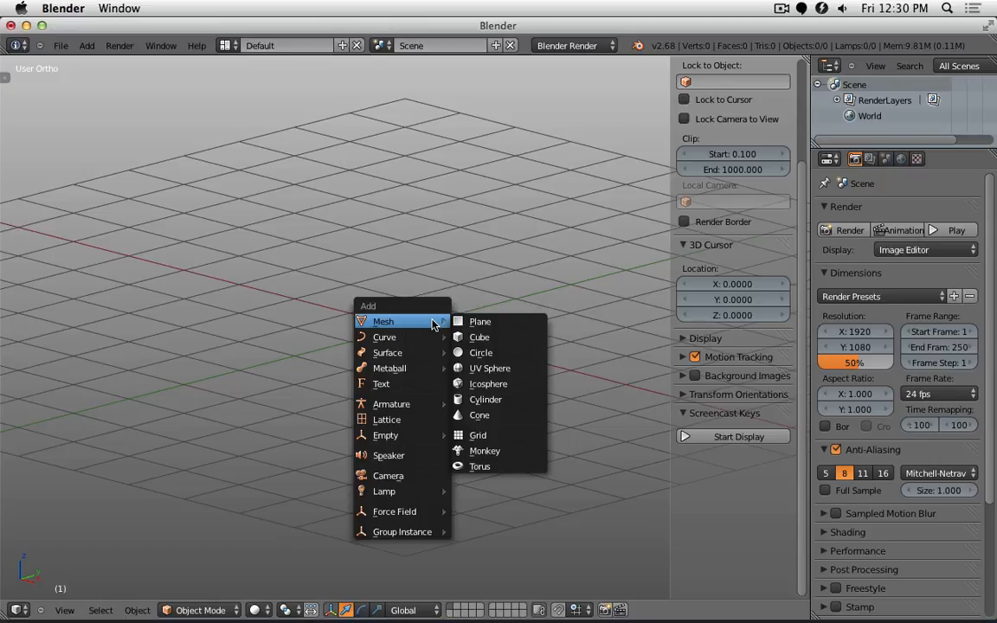
mouse_move(414, 512)
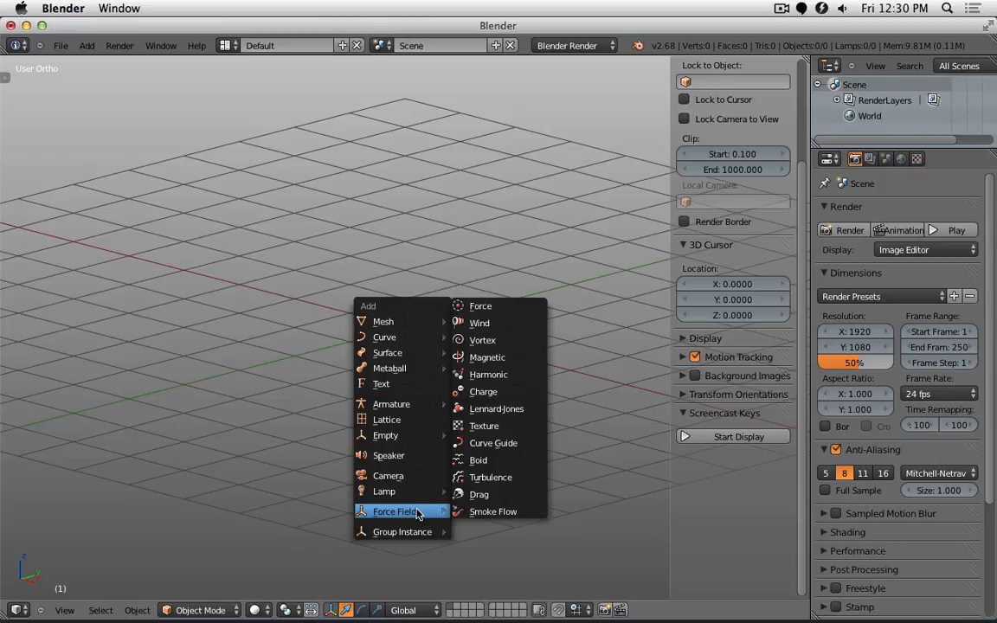
mouse_move(419, 437)
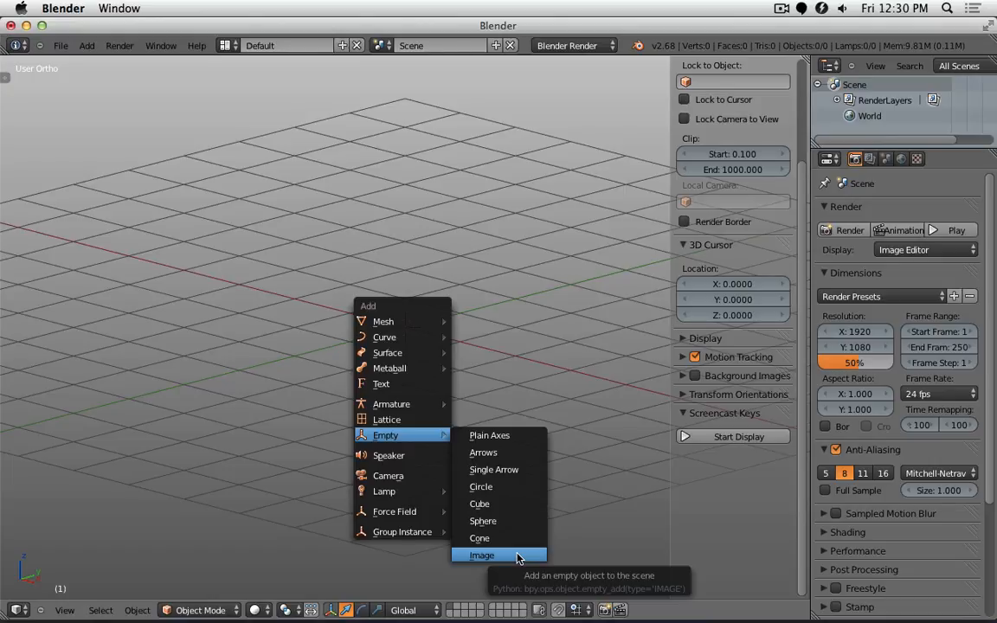
left_click(482, 555)
- Reselect the image empty and choose Image as its display type in its object data settings
scroll(521, 463, "up", 4)
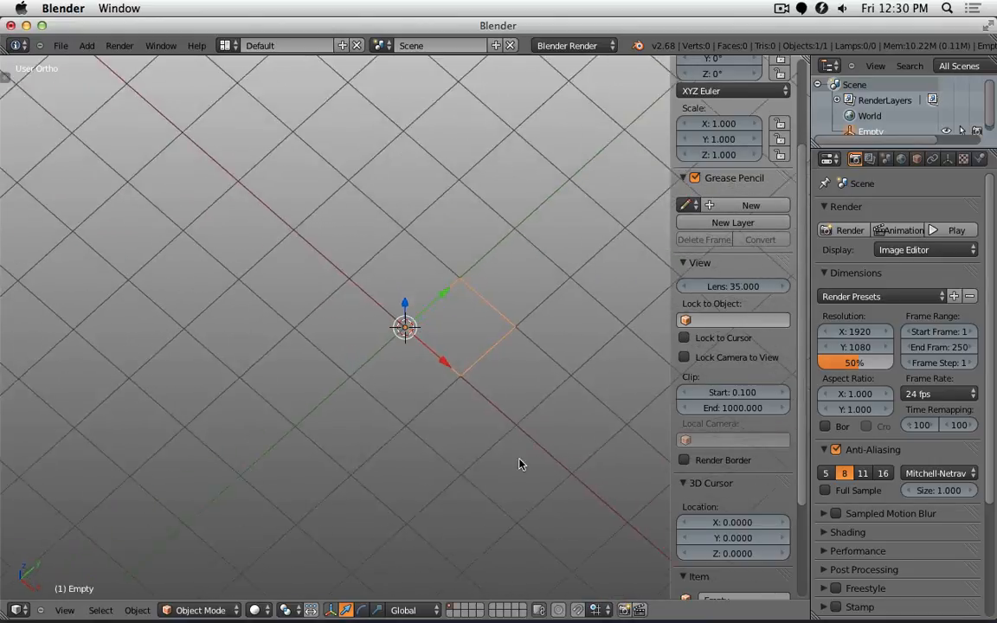
middle_click_drag(521, 463, 556, 434)
left_click(555, 432)
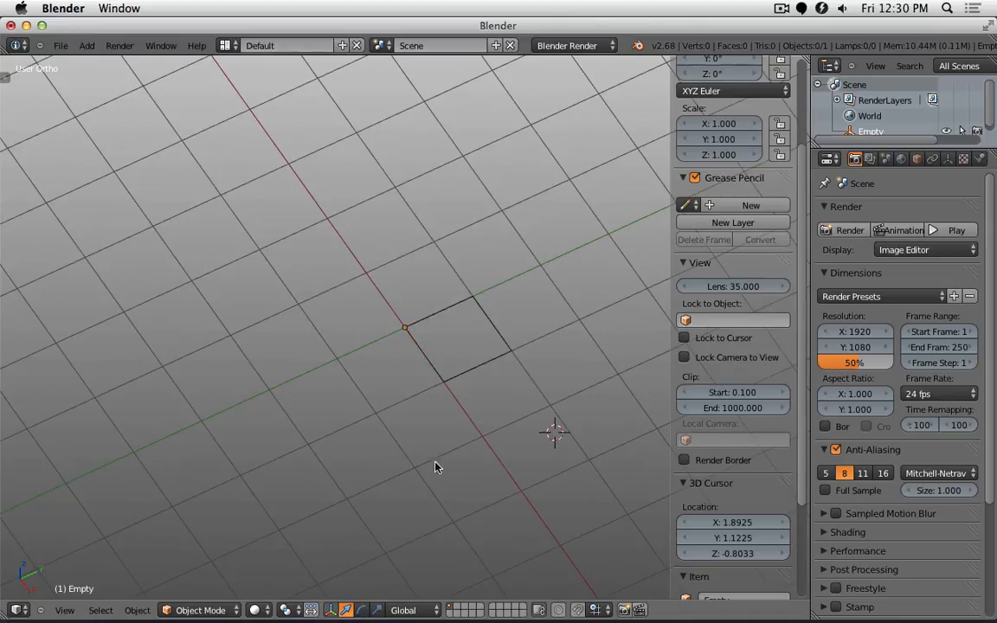
middle_click_drag(437, 467, 477, 437)
right_click(491, 322)
middle_click_drag(537, 387, 514, 344)
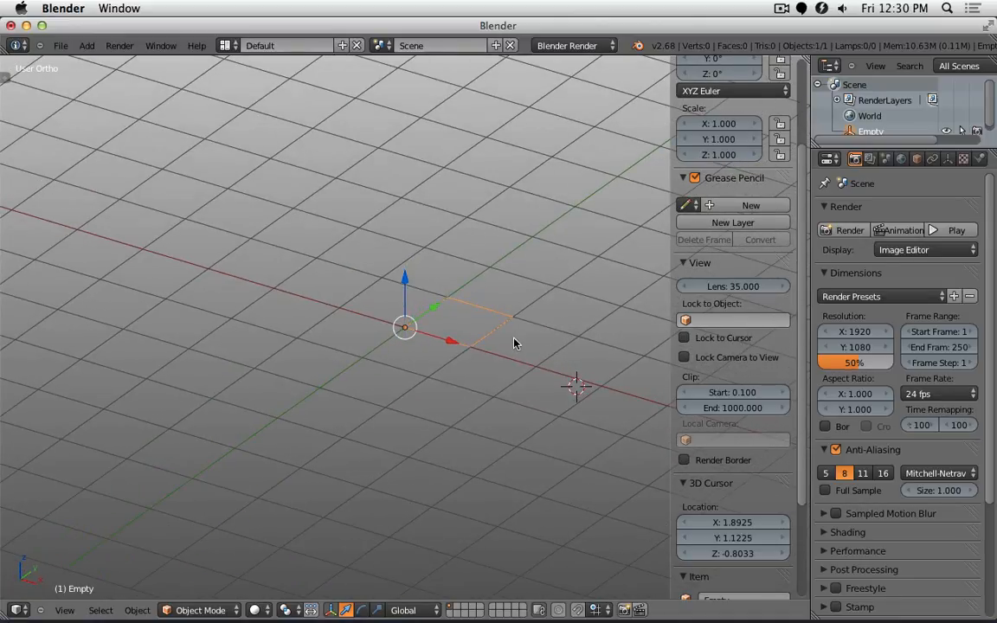
left_click(949, 161)
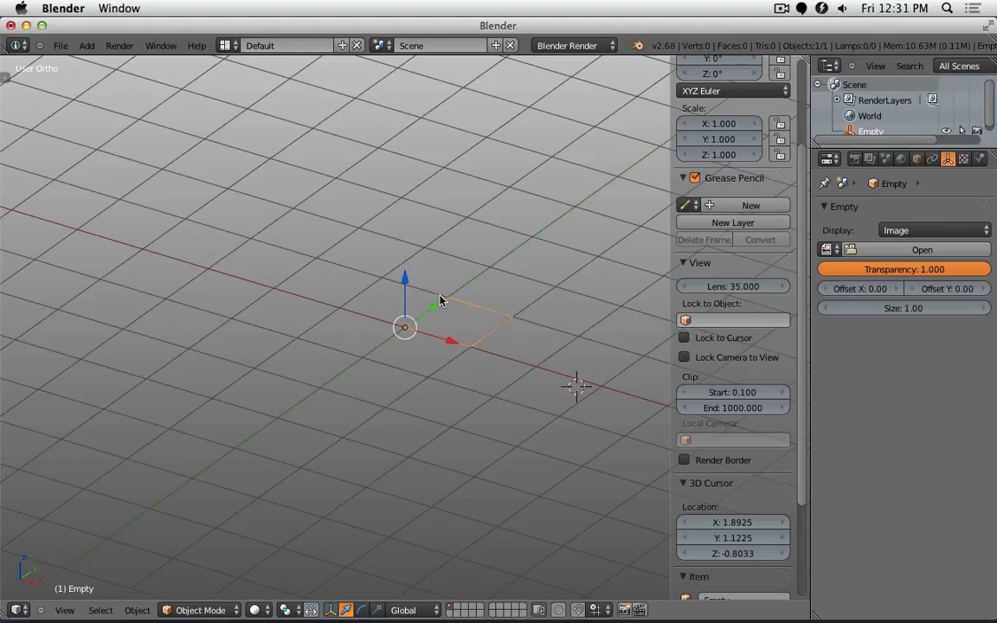
left_click(907, 229)
left_click(911, 230)
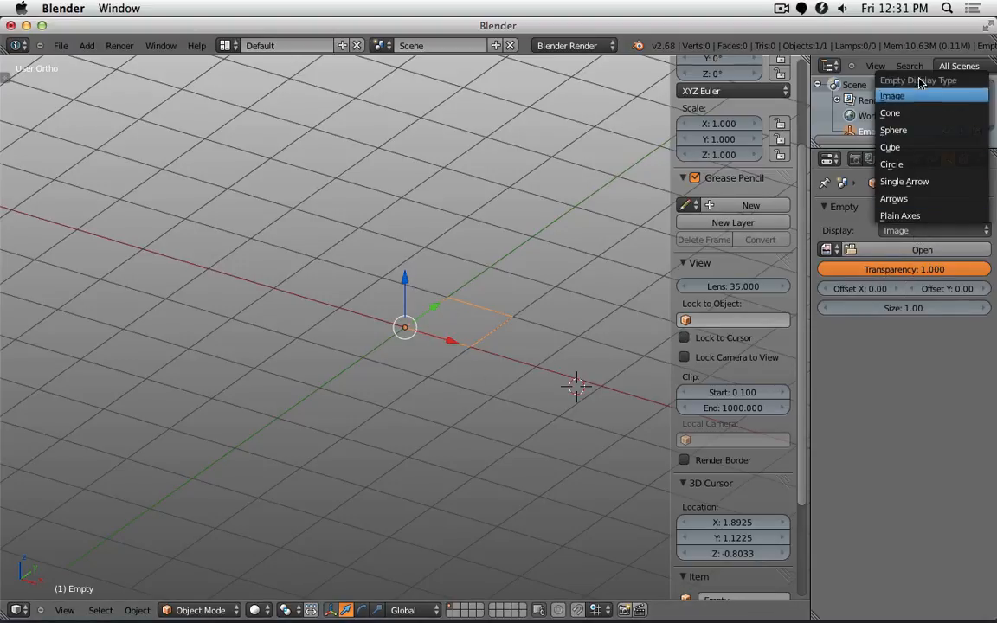
left_click(916, 98)
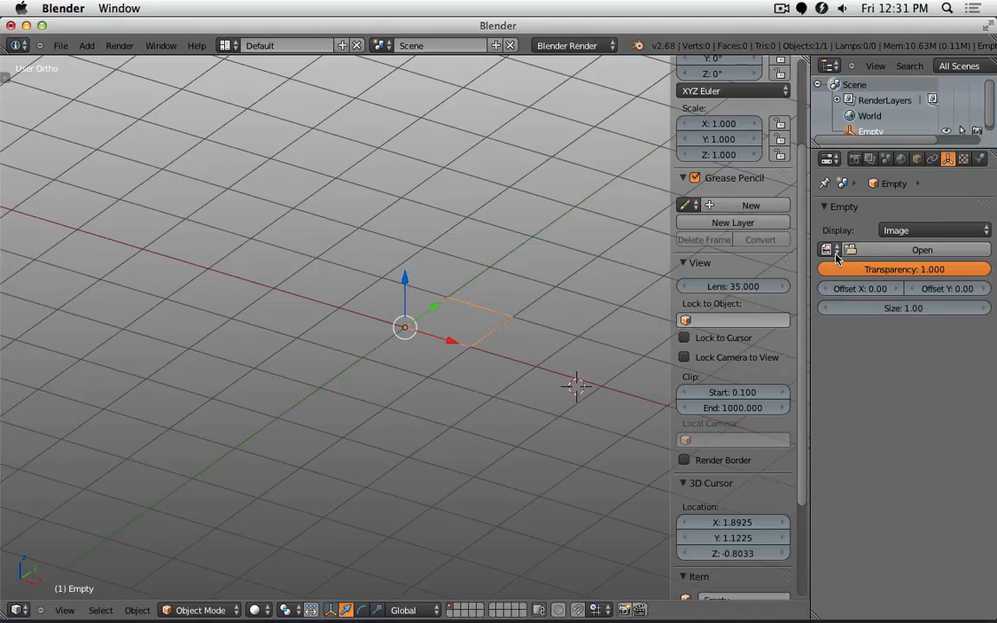
- Load Front View.png from the Desktop as the empty's image
left_click(889, 251)
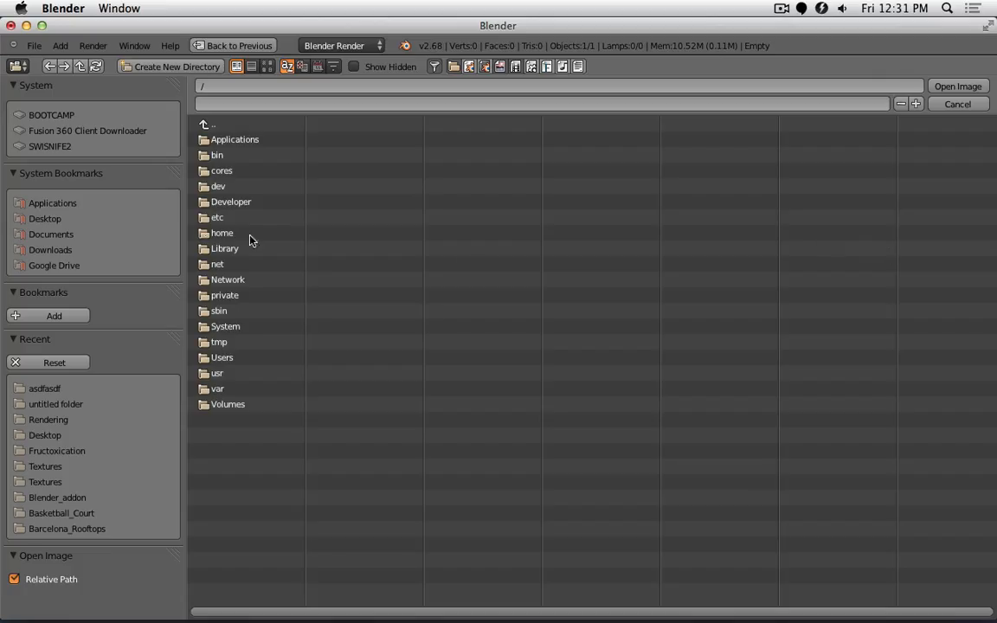
left_click(35, 219)
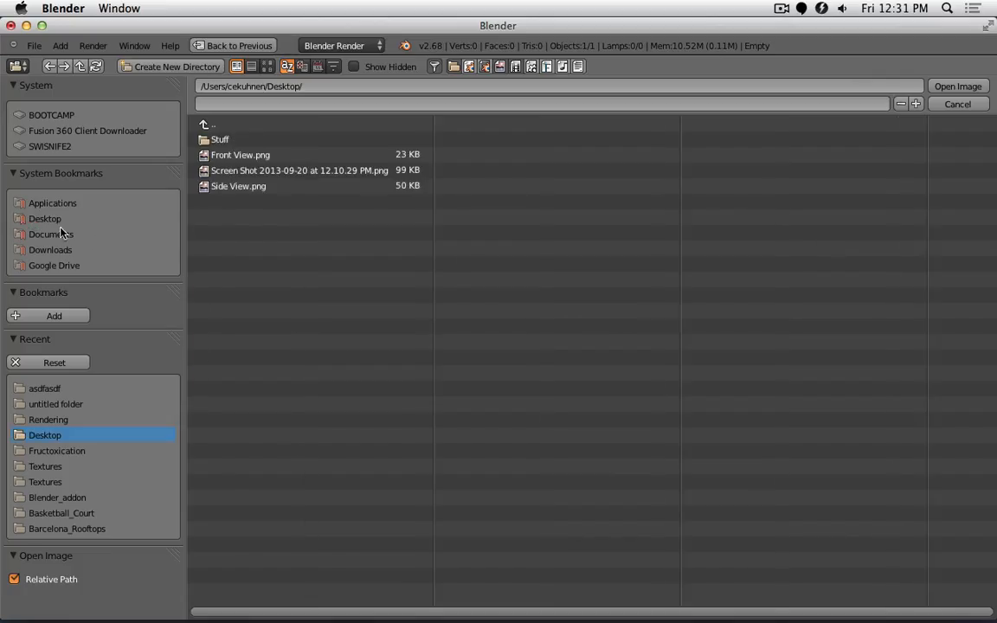
left_click(275, 156)
left_click(955, 86)
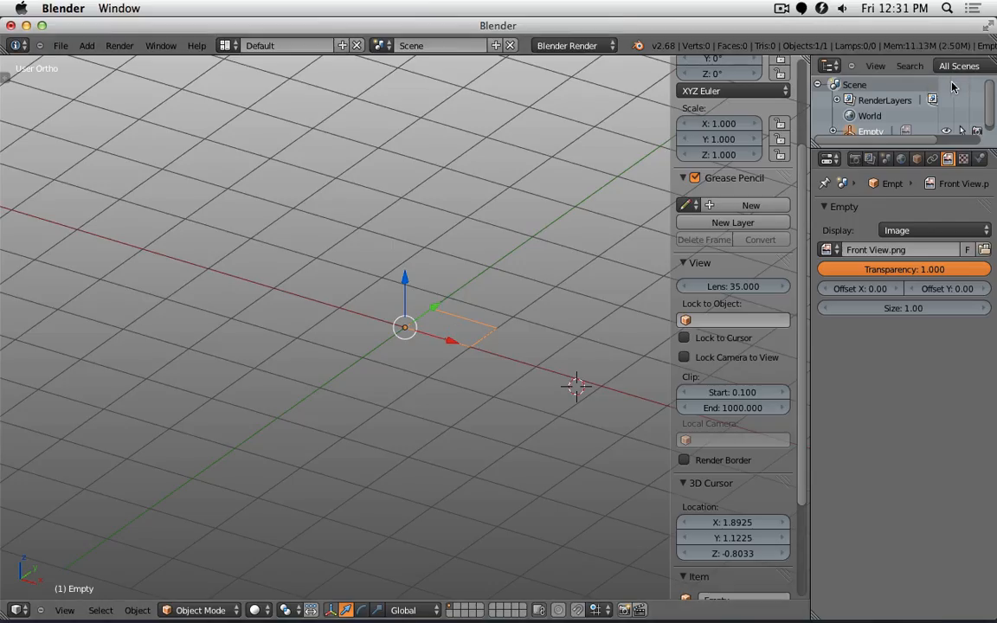
- Examine the front outline image on the empty up close in top view and from angled views
scroll(494, 334, "up", 3)
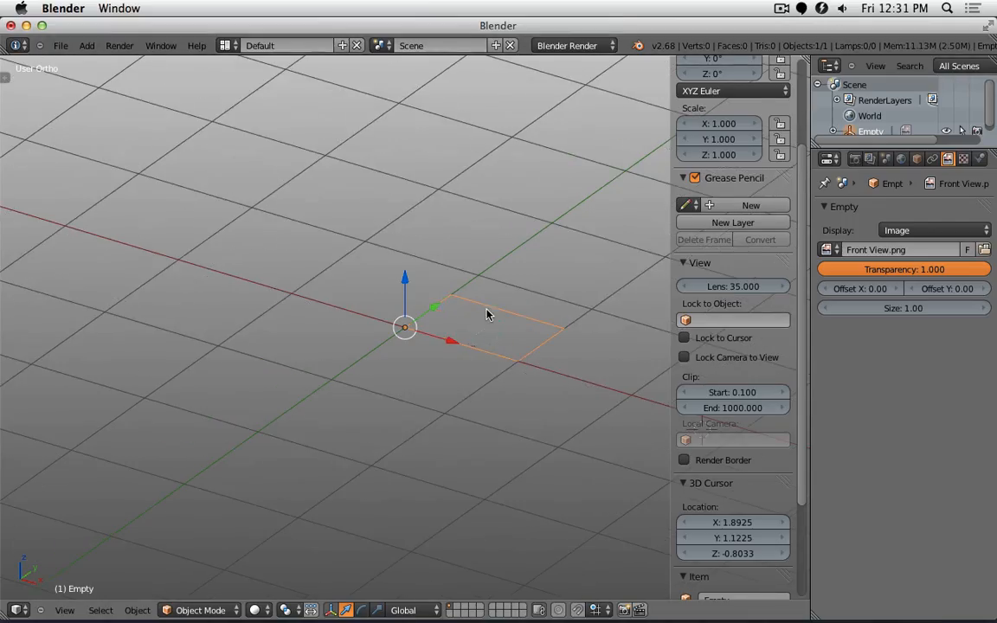
key("KP_7")
scroll(519, 307, "up", 3)
middle_click_drag(574, 303, 359, 406, "shift")
scroll(354, 406, "up", 2)
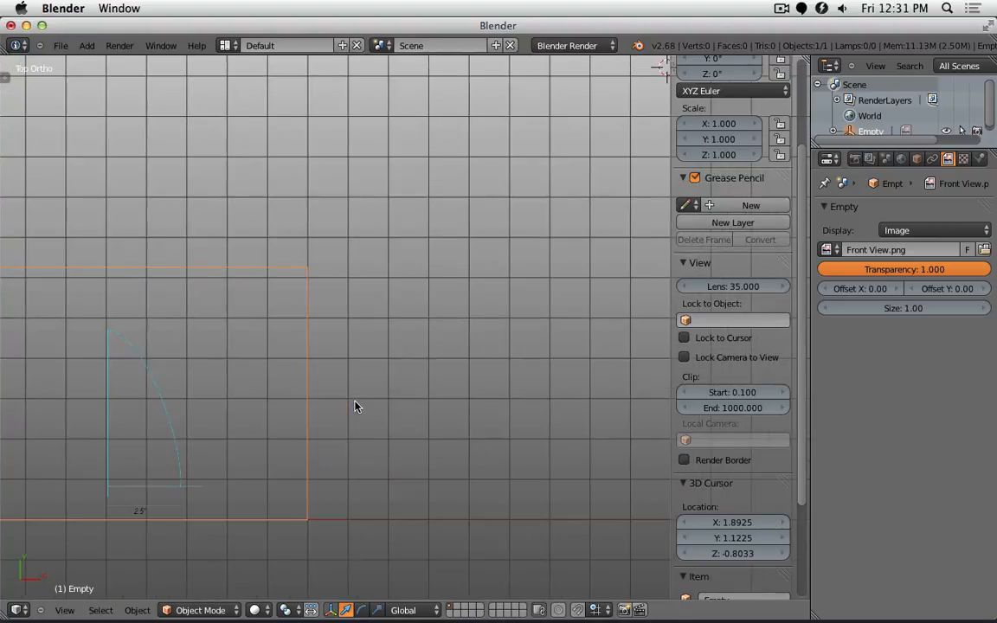
scroll(355, 402, "down", 4)
middle_click_drag(290, 418, 337, 433, "shift")
scroll(336, 433, "up", 4)
scroll(337, 433, "down", 3)
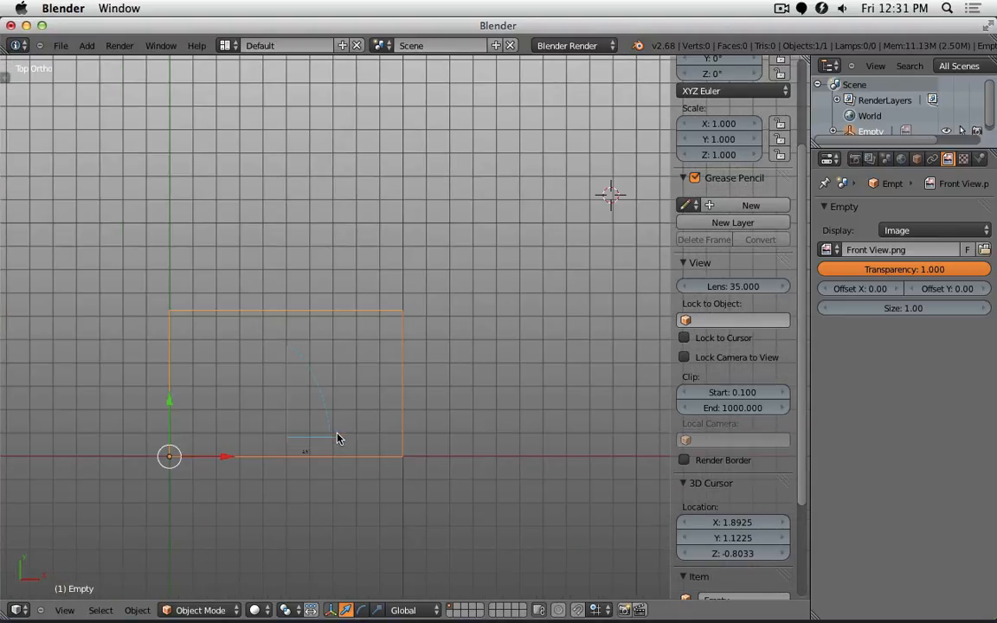
middle_click_drag(445, 503, 786, 504)
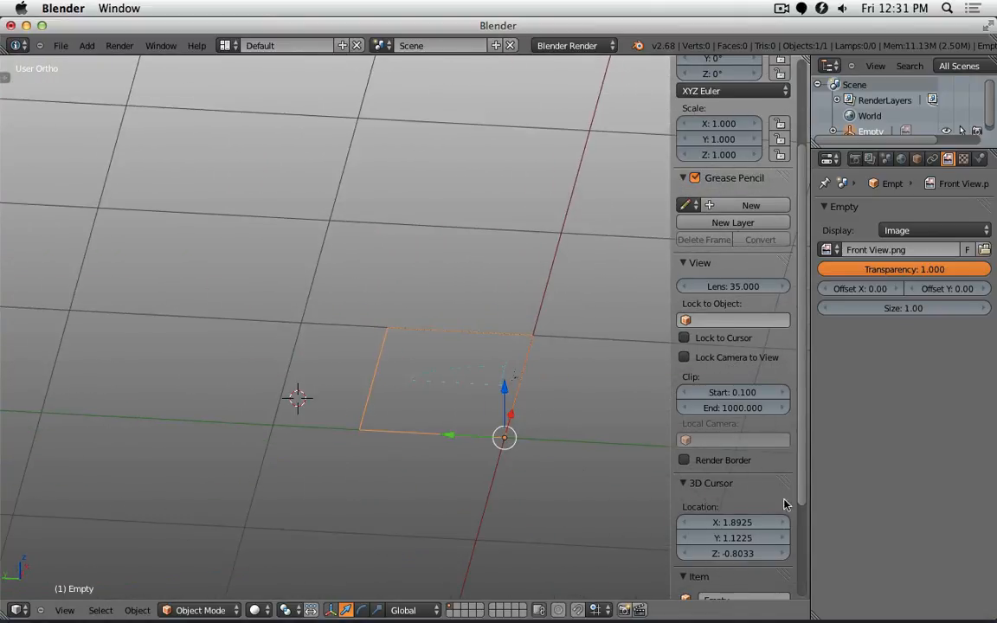
scroll(775, 515, "down", 5)
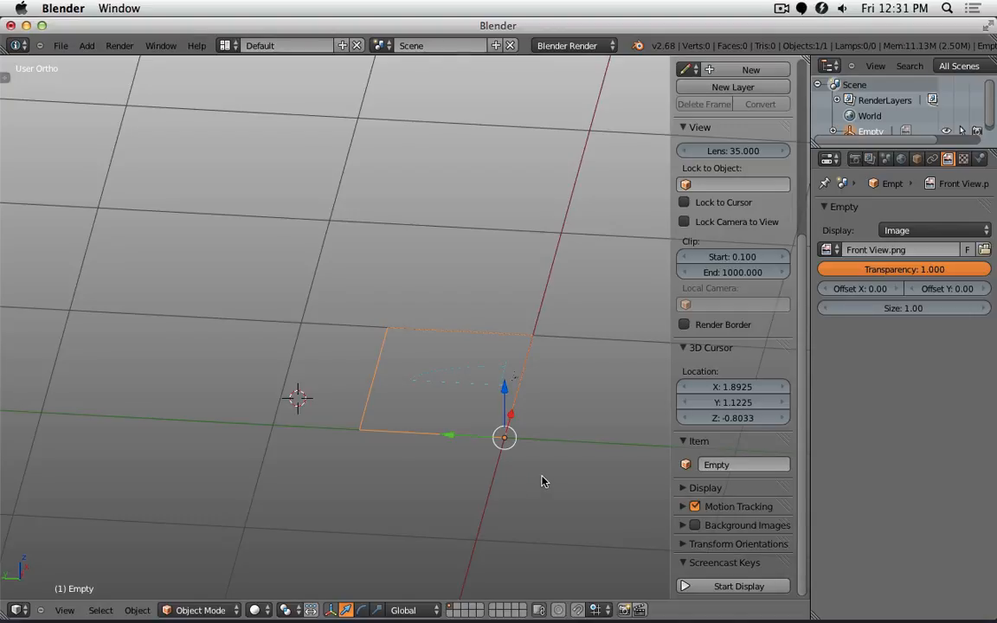
middle_click_drag(542, 482, 315, 457)
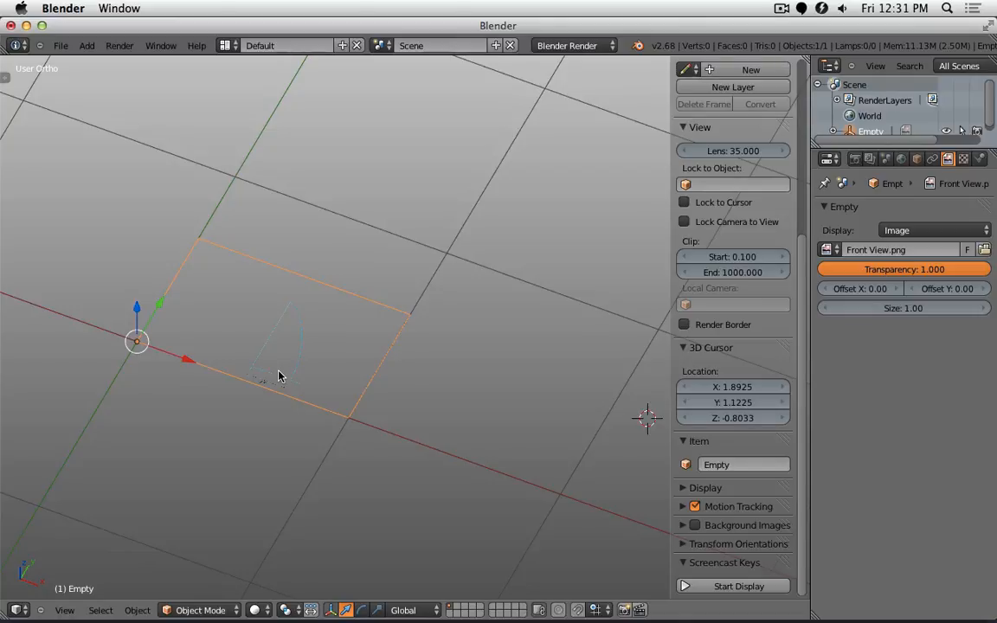
- Rotate the front image empty 90 degrees about the X axis so it stands upright, and check its outline in front view
type("rx-90")
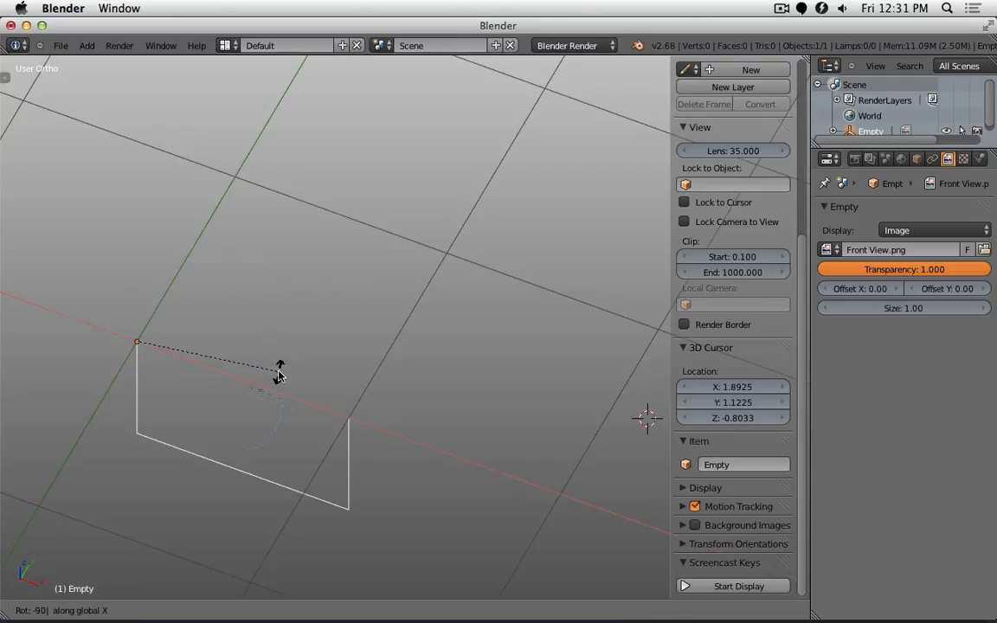
key("minus")
key("Return")
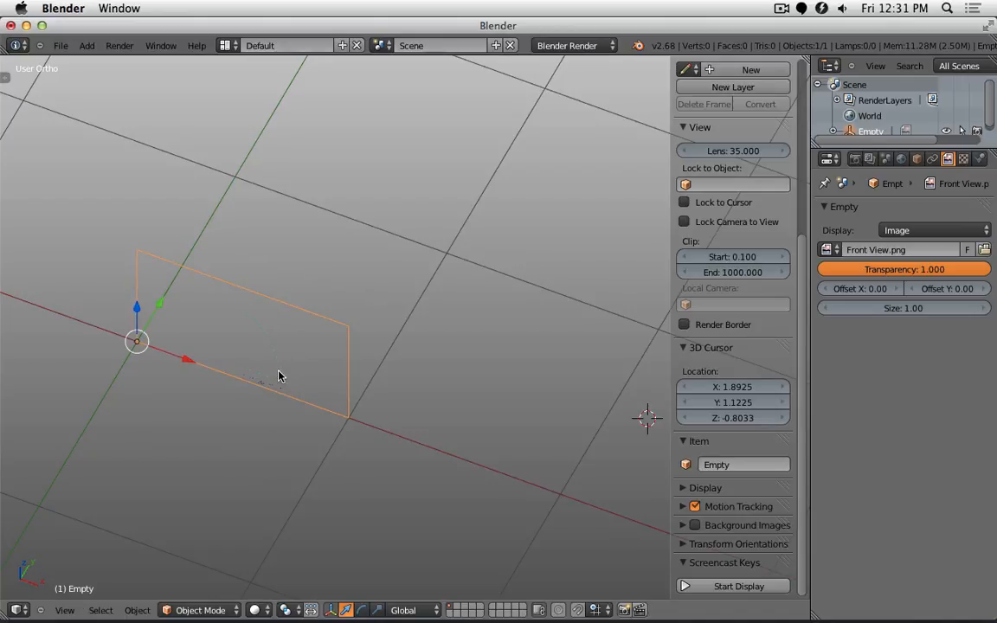
key("KP_1")
scroll(339, 245, "up", 3)
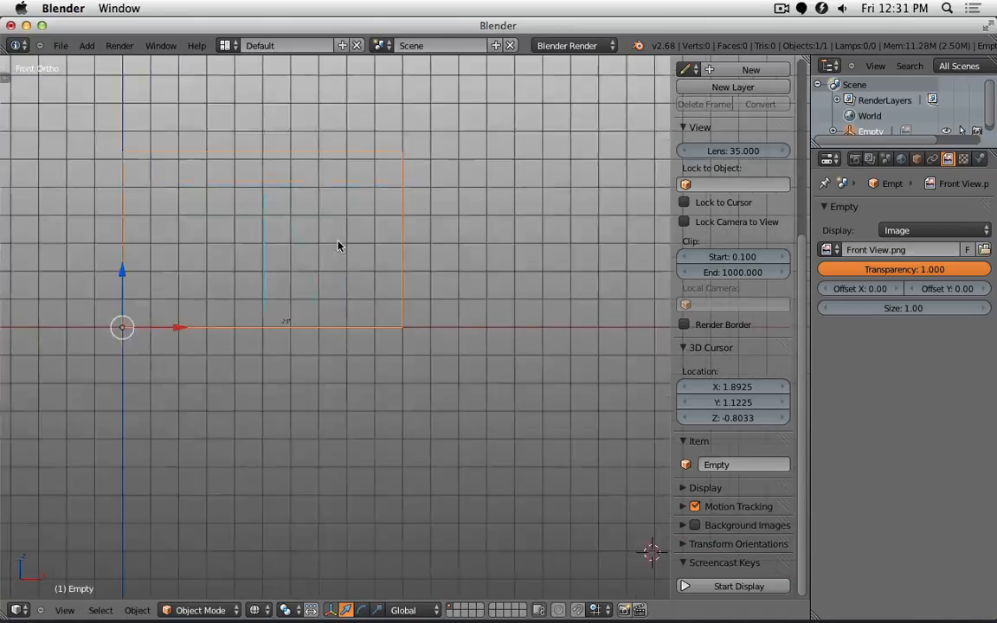
middle_click_drag(294, 264, 416, 369, "shift")
scroll(417, 368, "up", 5)
scroll(414, 368, "down", 3)
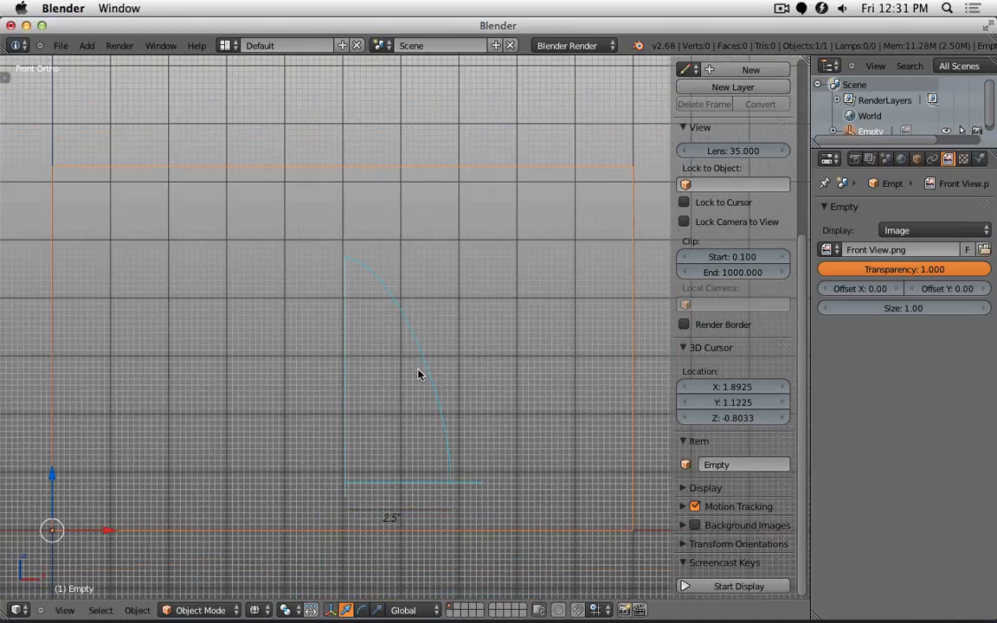
scroll(417, 374, "down", 2)
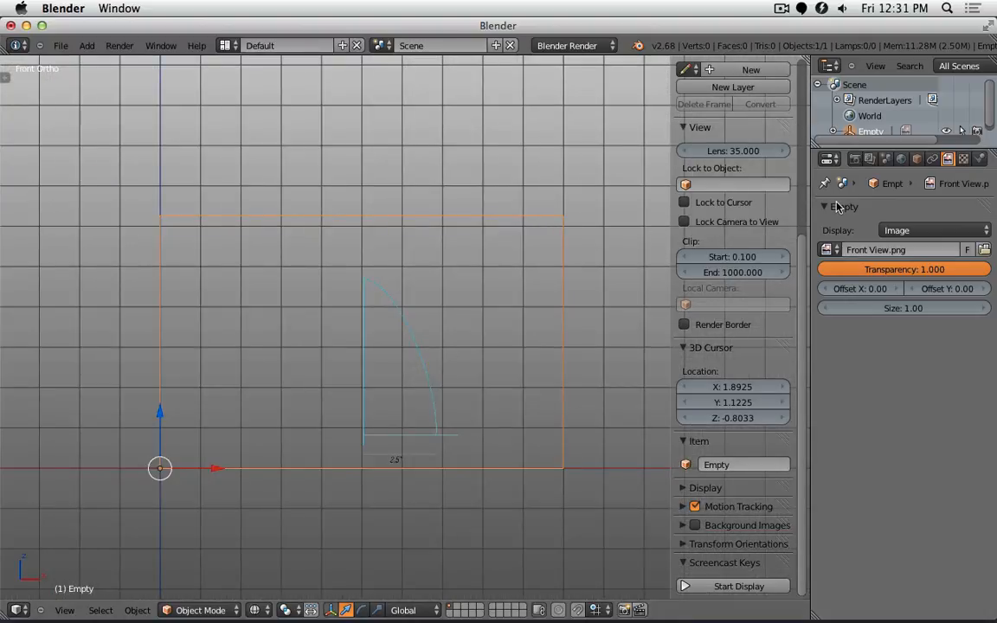
middle_click_drag(417, 374, 451, 253)
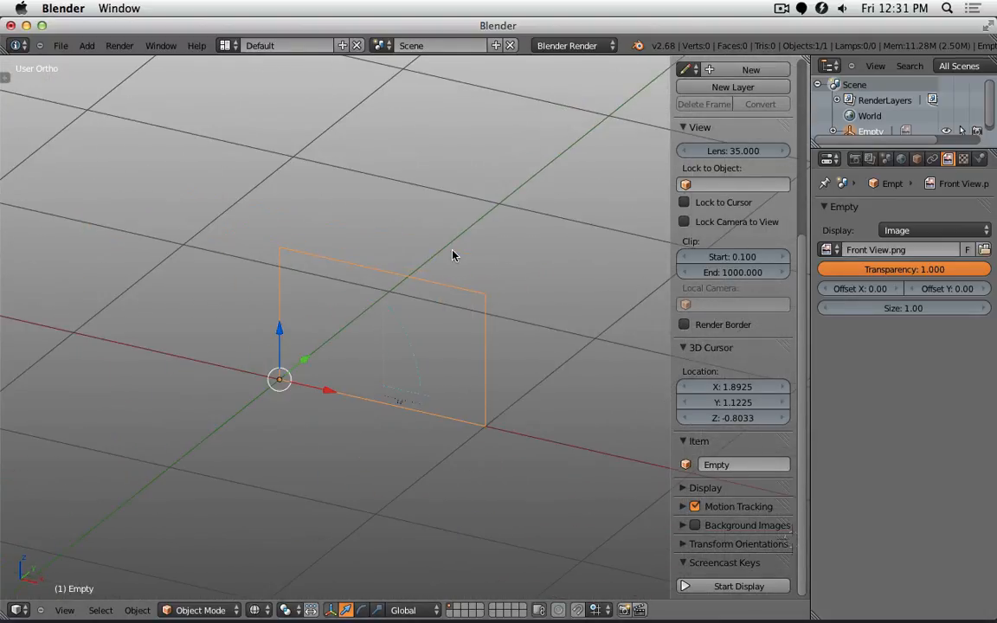
key("shift+a")
mouse_move(450, 252)
left_click(538, 375)
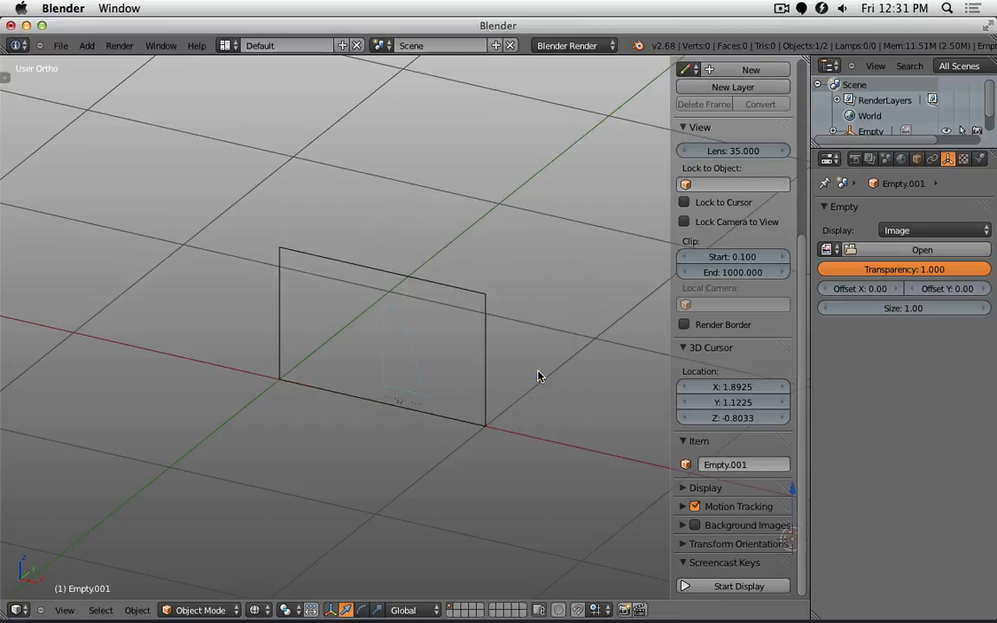
scroll(487, 260, "down", 6)
scroll(486, 262, "up", 1)
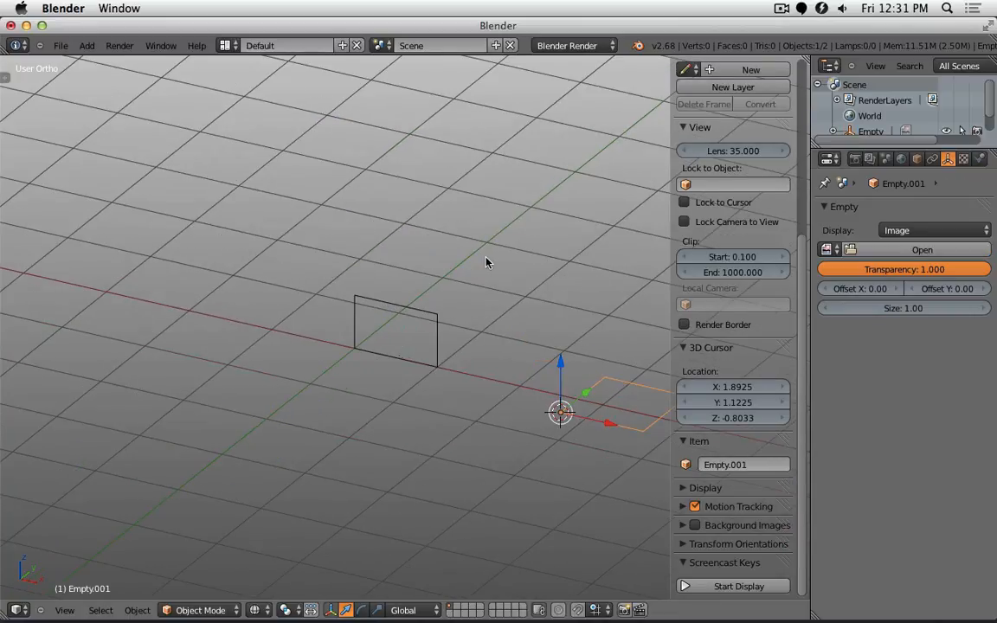
key("x")
left_click(535, 275)
- Snap the 3D cursor to the front image empty at the scene origin and add a second image empty there
right_click(423, 313)
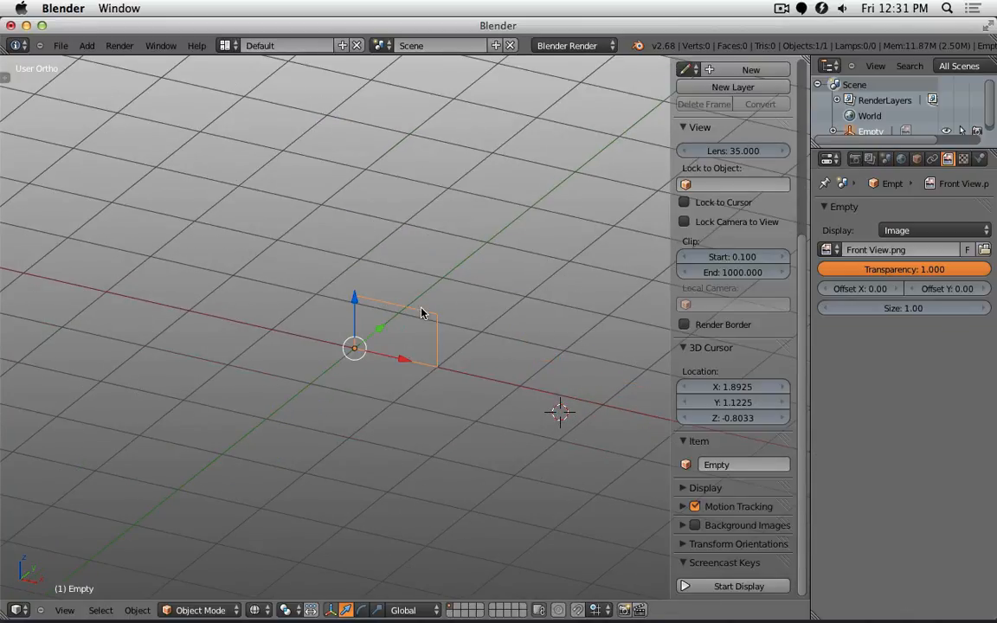
key("shift+s")
left_click(434, 345)
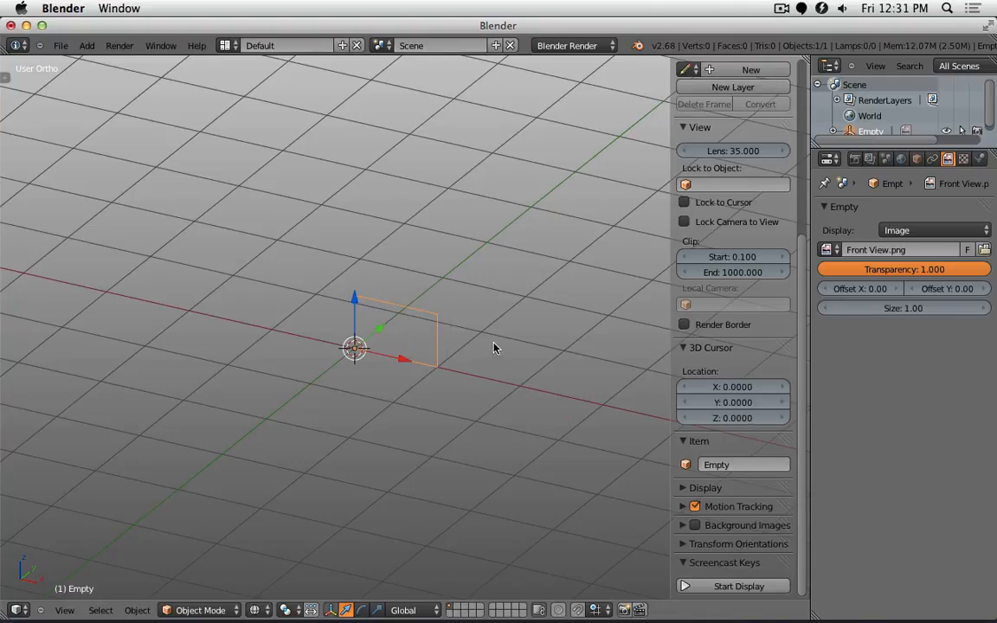
key("shift+a")
mouse_move(494, 345)
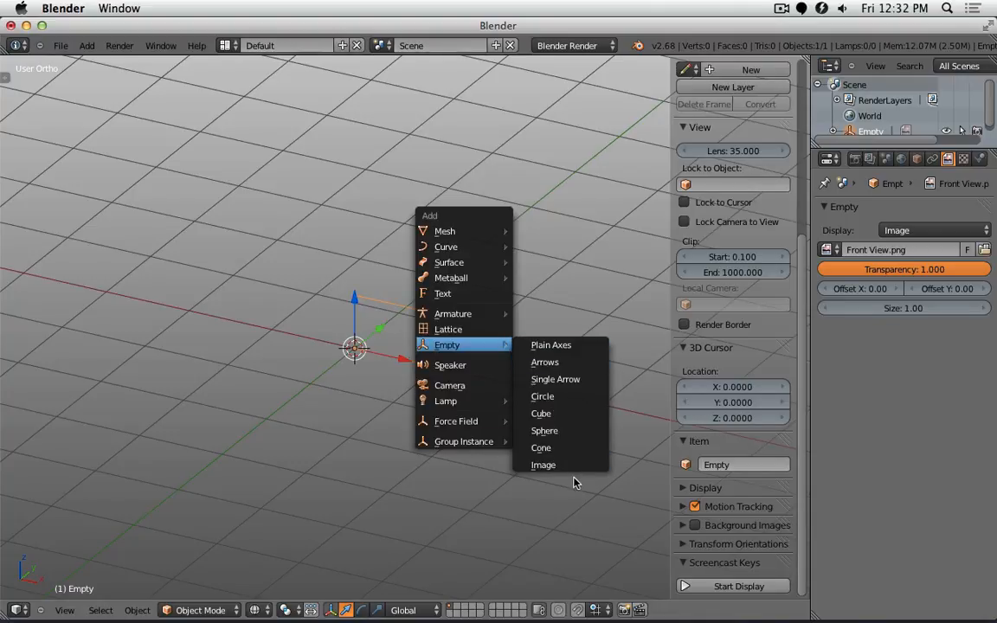
left_click(571, 465)
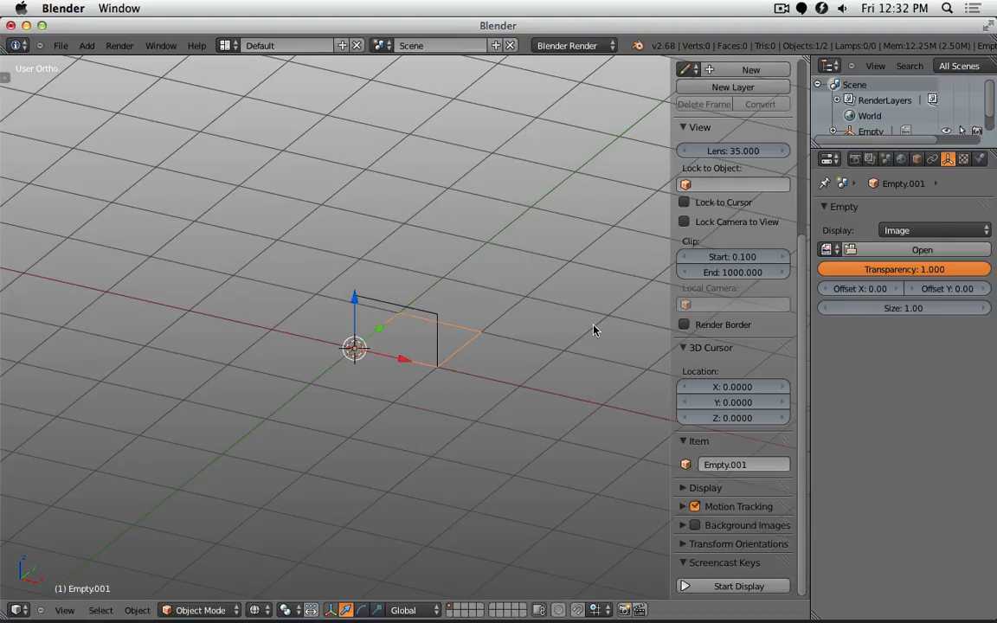
- Load Side View.png from the Desktop as the second empty's image
left_click(922, 249)
left_click(39, 219)
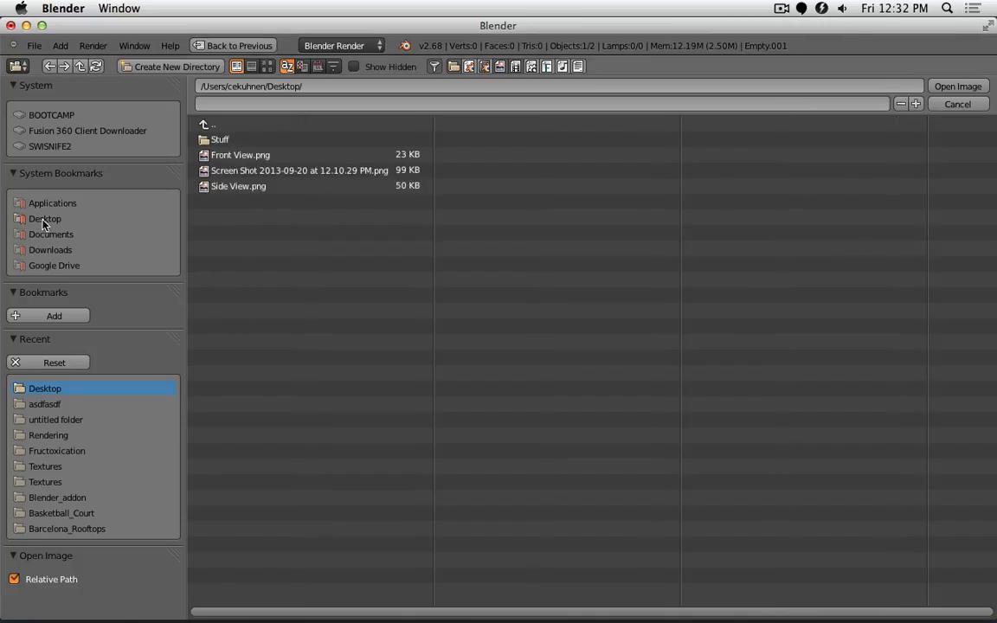
left_click(251, 187)
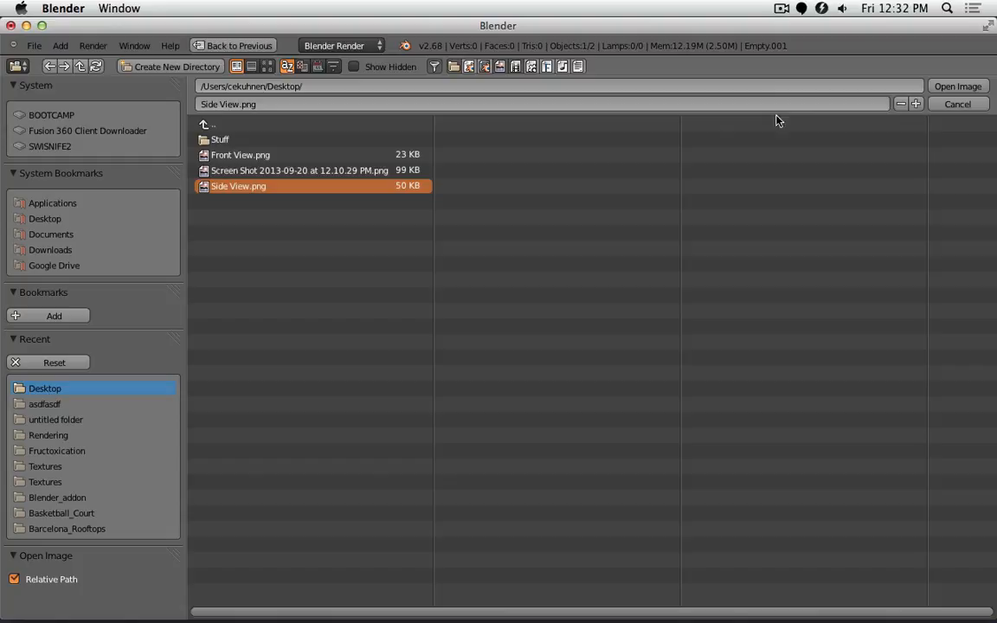
left_click(958, 87)
- Rotate the side image empty upright about the X axis and turn it in top view to lie along the negative Y axis
middle_click_drag(384, 412, 514, 329)
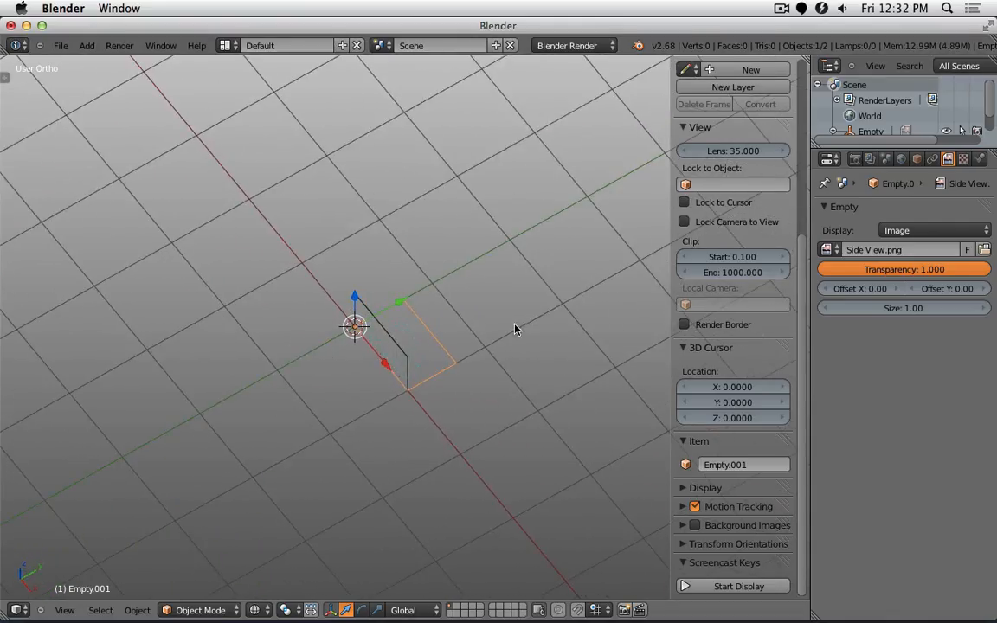
key("r")
key("x")
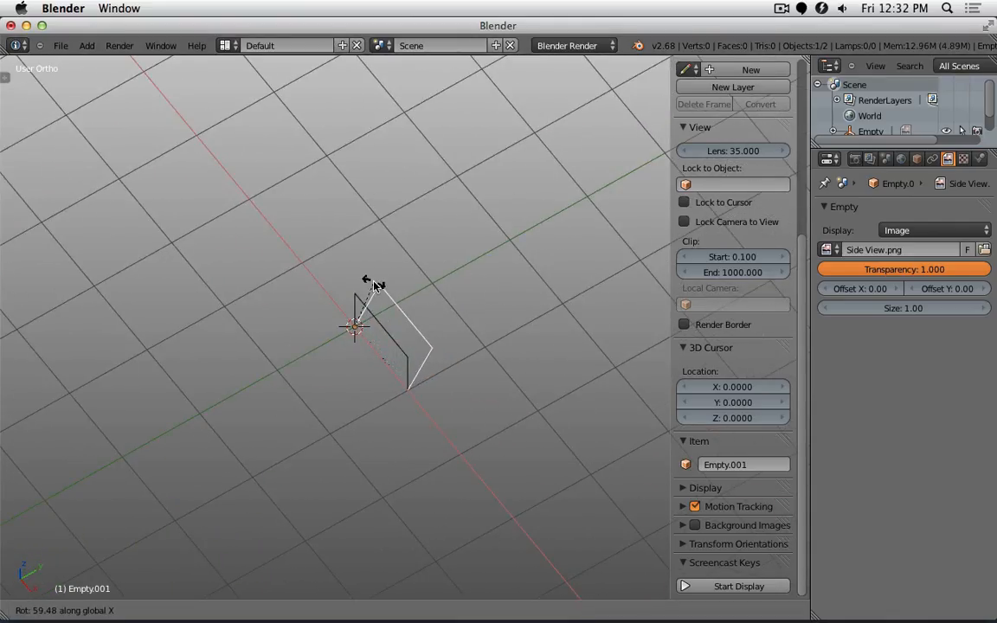
left_click(374, 286)
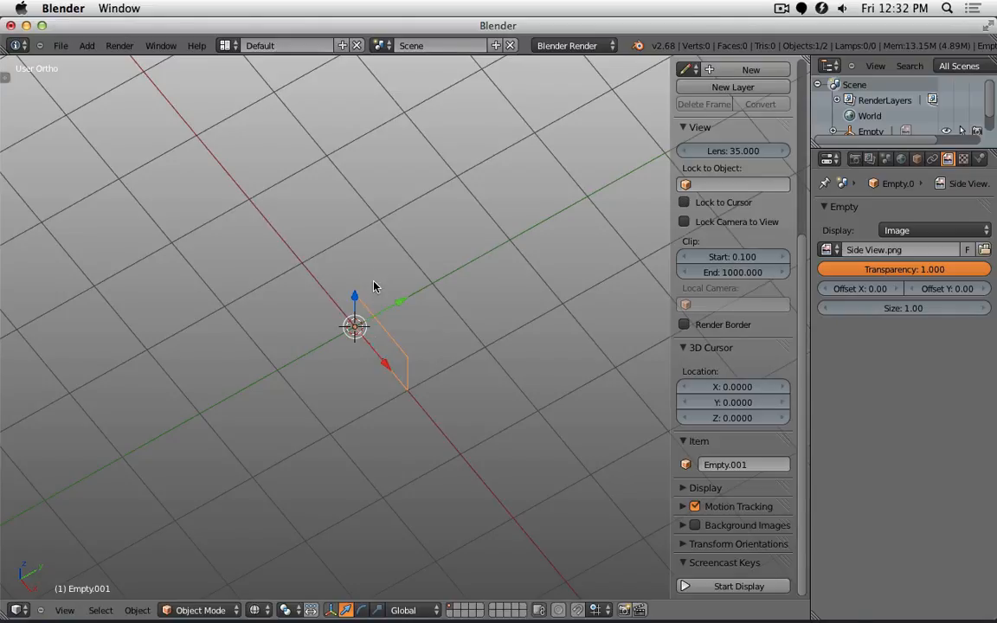
key("KP_7")
key("r")
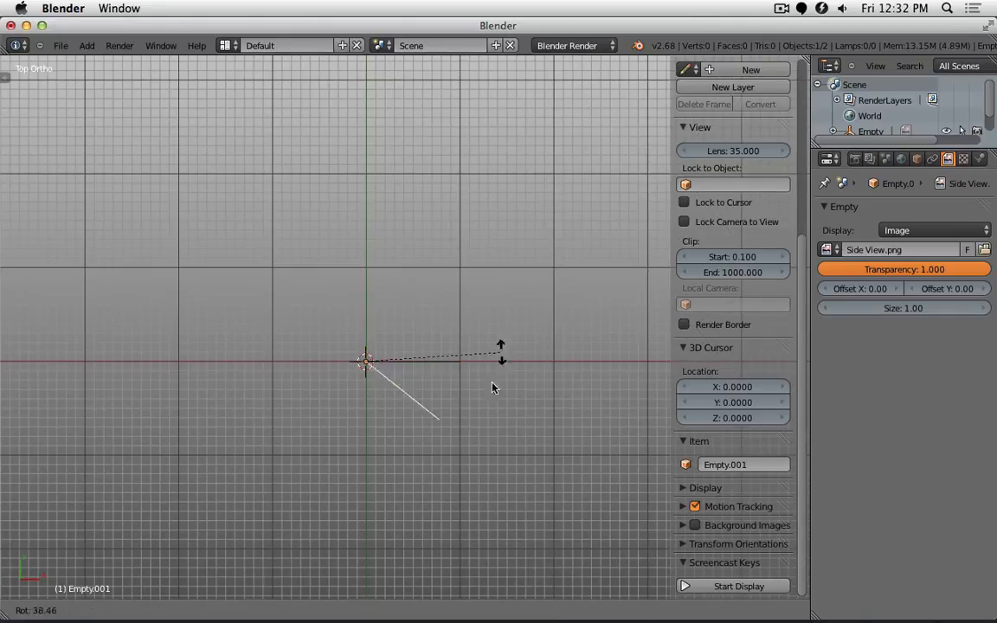
left_click(433, 437)
- Switch back to solid shading and move the side image empty along the positive Y axis so its iron outline straddles the origin
key("KP_3")
scroll(292, 249, "up", 5)
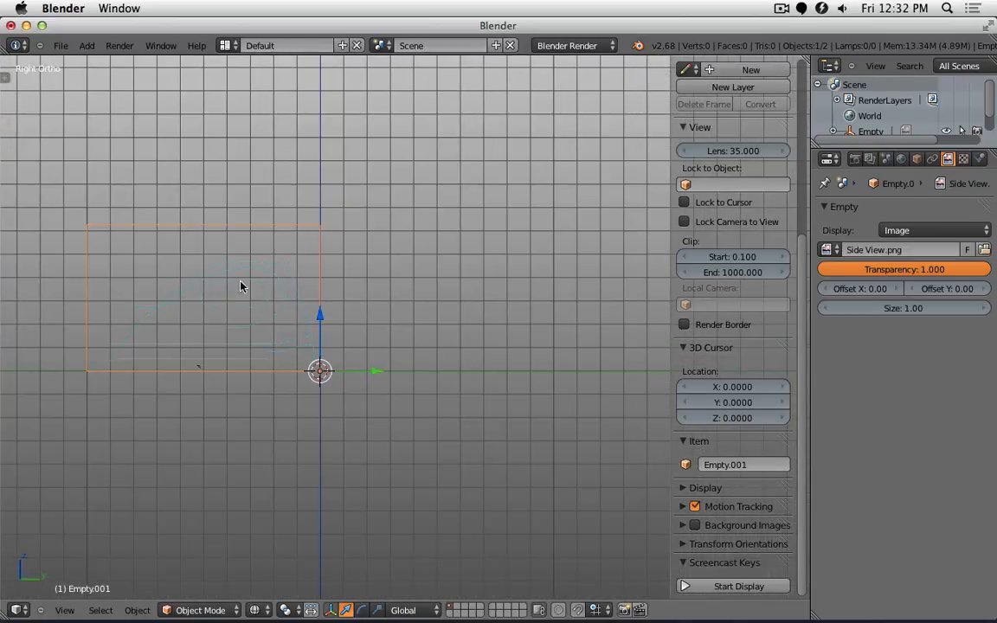
scroll(371, 287, "up", 3)
mouse_move(251, 299)
middle_mouse_down("shift")
mouse_move(371, 287)
mouse_move(330, 278)
mouse_move(357, 309)
mouse_move(452, 298)
mouse_move(456, 314)
mouse_move(436, 338)
middle_mouse_up("shift")
key("z")
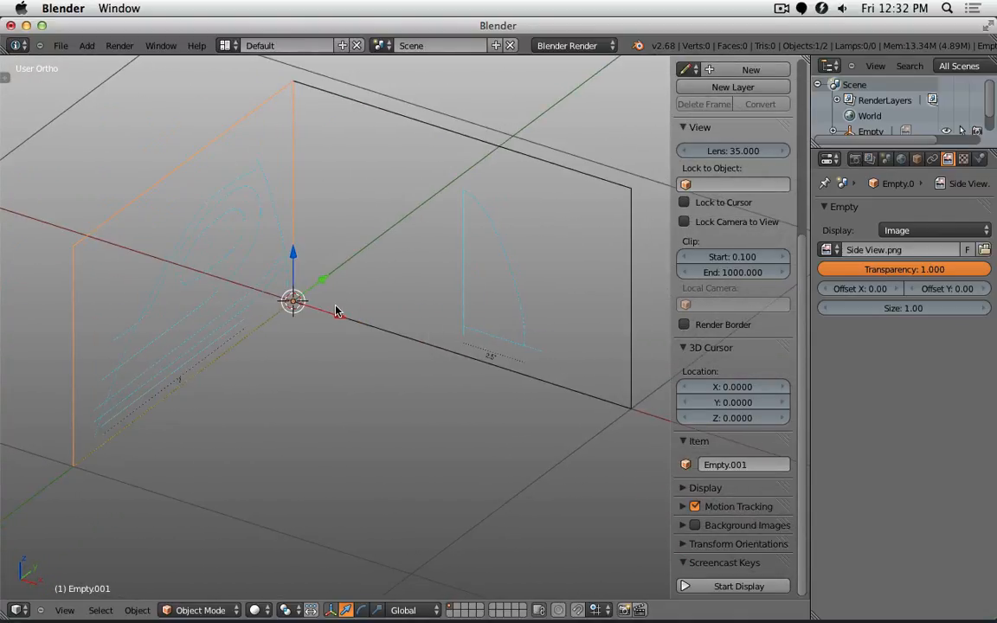
key("g")
left_click(410, 223)
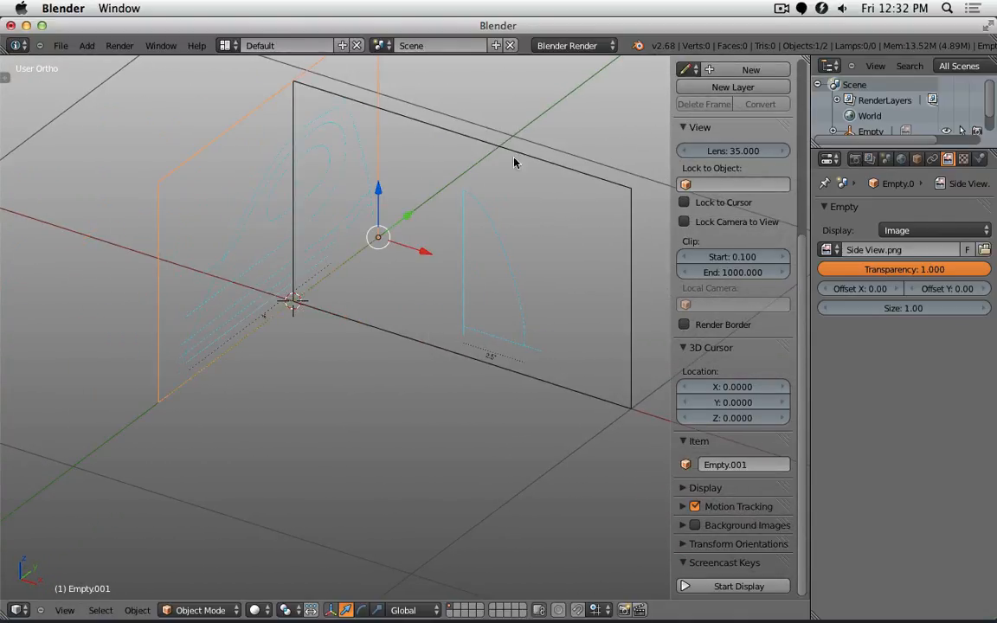
- Move the front image empty about 0.47 units in the negative X direction, bringing its outline near the origin
right_click(518, 172)
key("g")
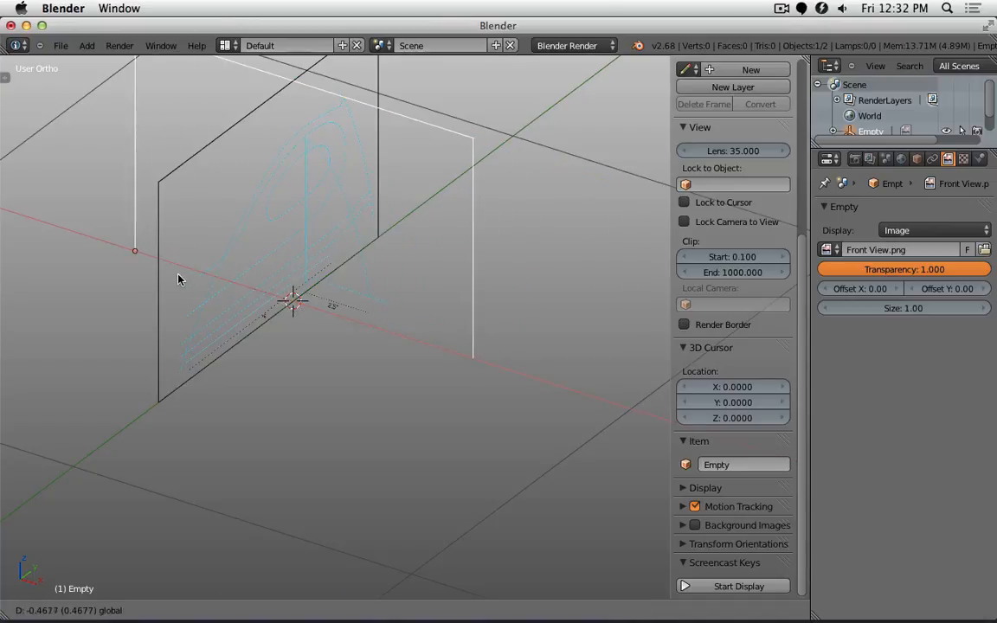
left_click(184, 278)
- In wireframe front view, fine-tune the front image empty along X so the outline's vertical centre line lies on the Z axis
key("KP_1")
key("z")
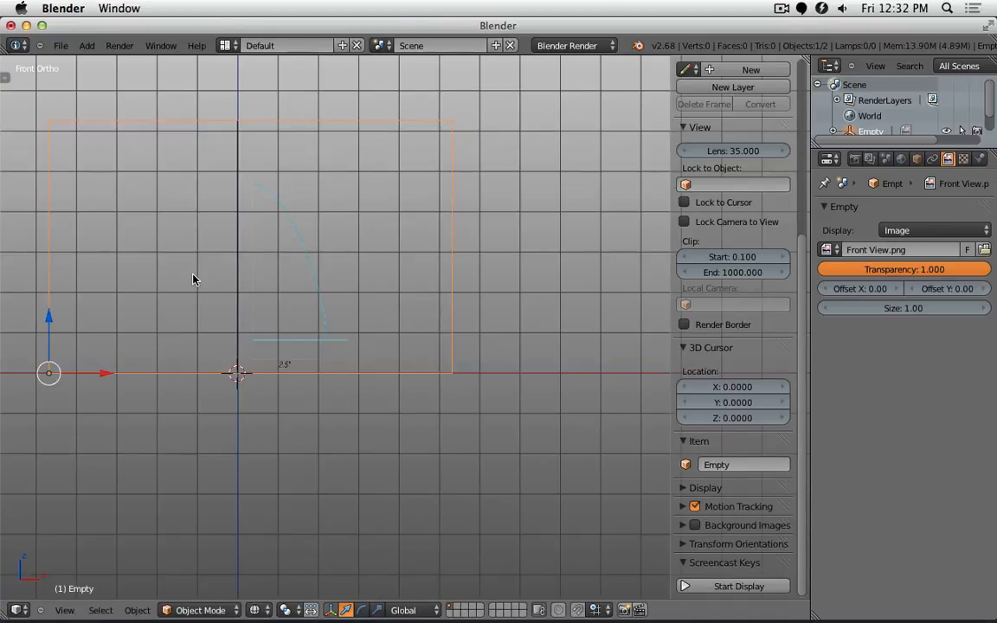
mouse_move(237, 279)
middle_mouse_down("shift")
mouse_move(289, 283)
mouse_move(416, 331)
middle_mouse_up("shift")
scroll(416, 331, "up", 1)
scroll(415, 335, "down", 1)
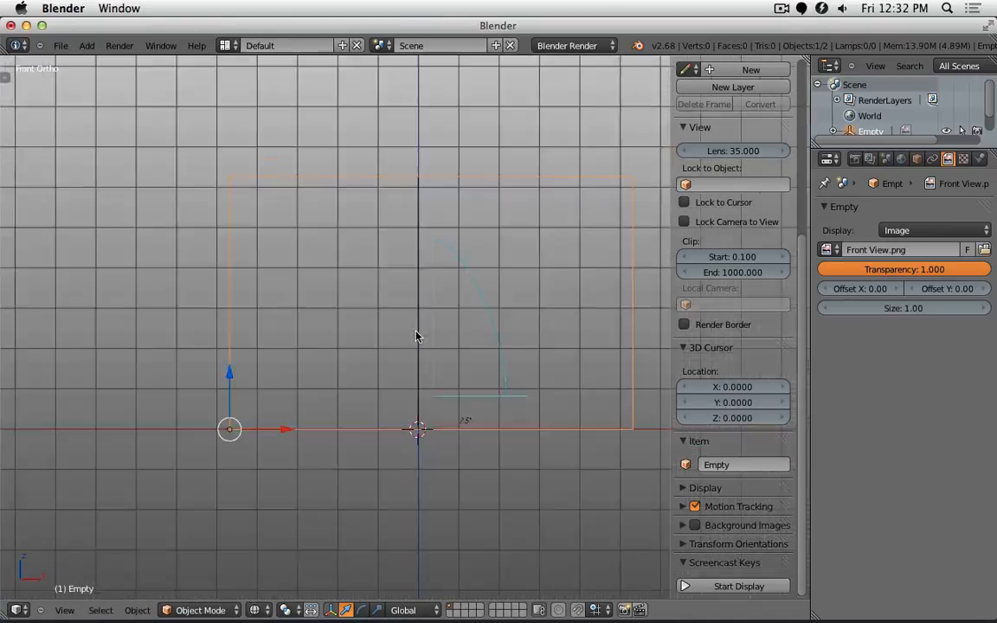
left_click_drag(288, 433, 272, 433)
middle_click_drag(454, 284, 364, 377, "shift")
scroll(364, 378, "up", 5)
scroll(309, 361, "down", 10)
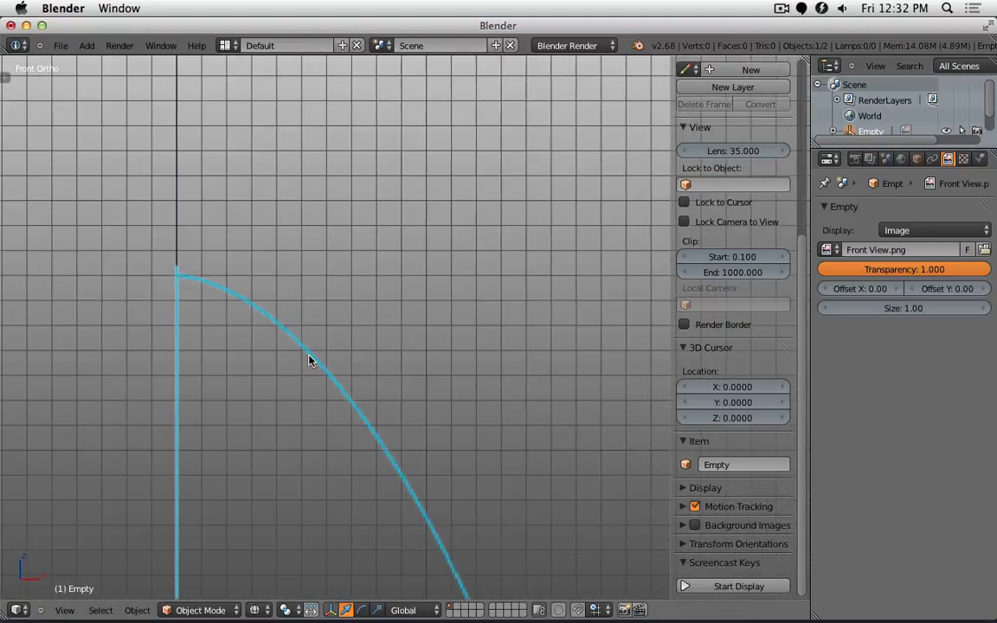
middle_click_drag(311, 375, 303, 337, "shift")
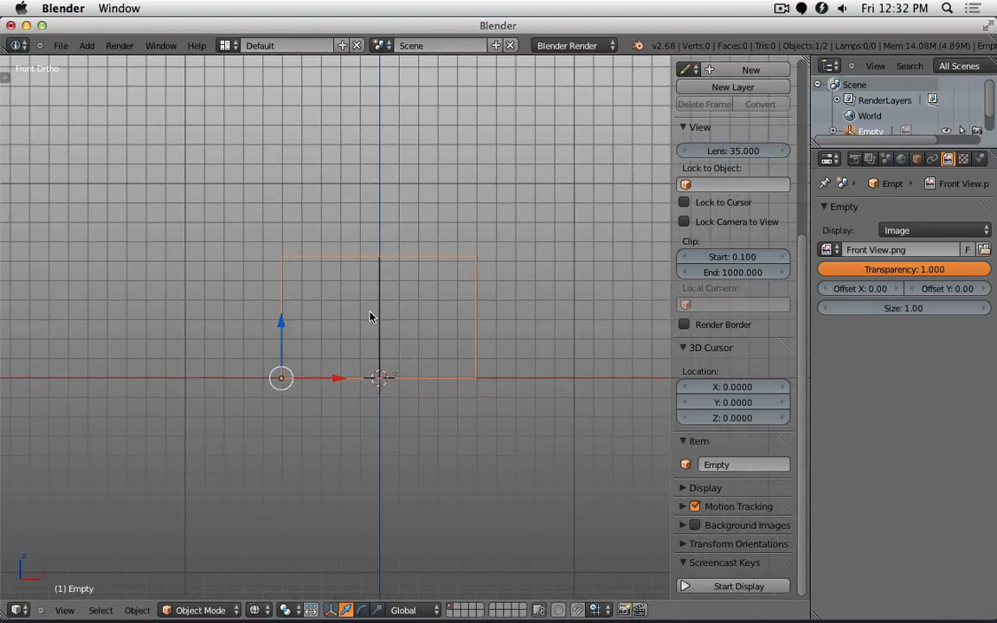
- Switch the scene's measurement units to Imperial
middle_click_drag(369, 317, 490, 332)
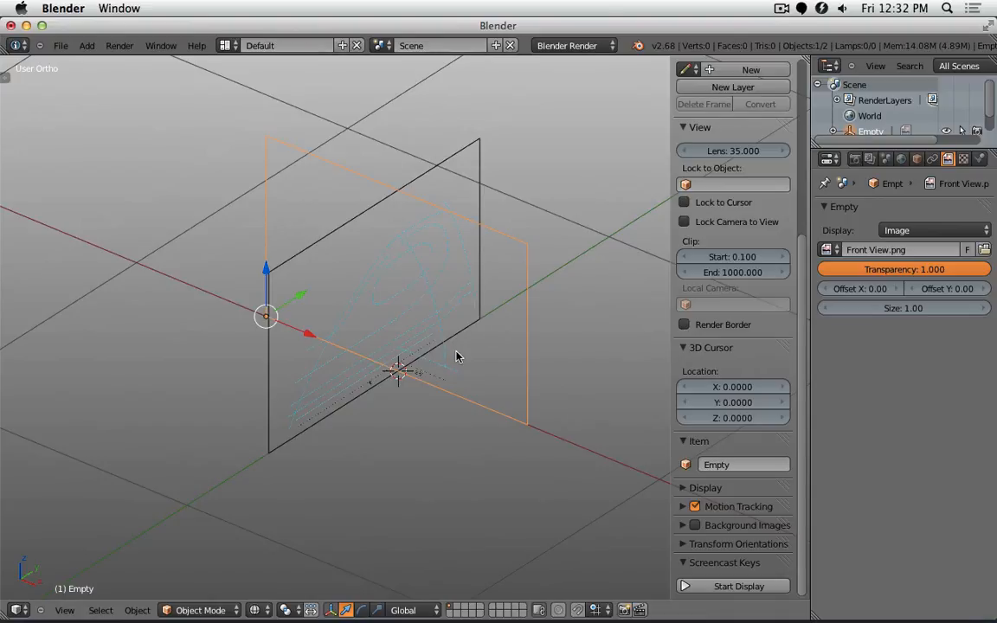
middle_click_drag(418, 384, 646, 396)
scroll(395, 403, "up", 5)
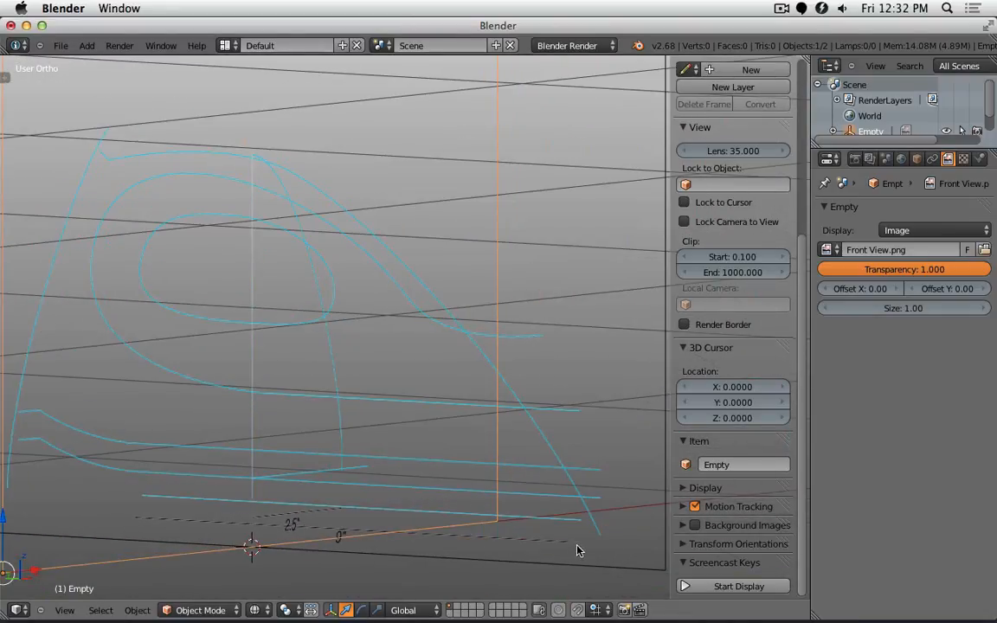
scroll(581, 550, "down", 1)
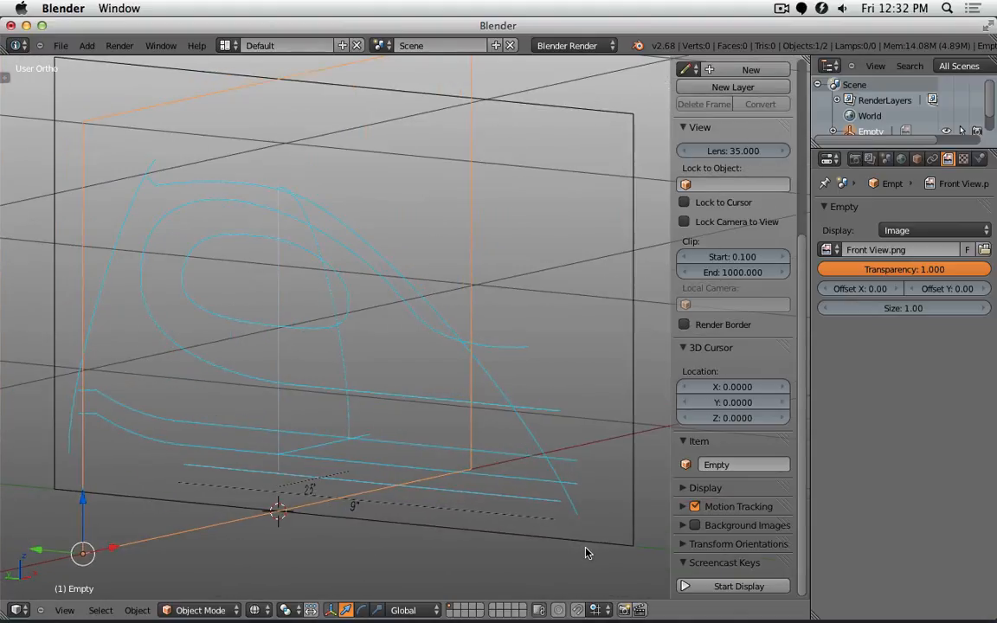
left_click(886, 159)
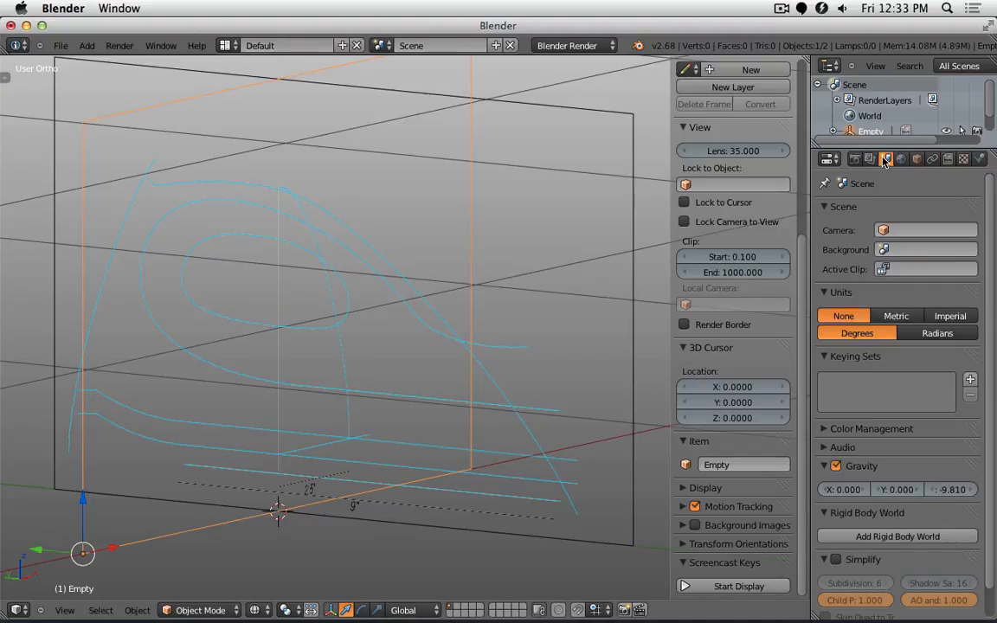
left_click(950, 317)
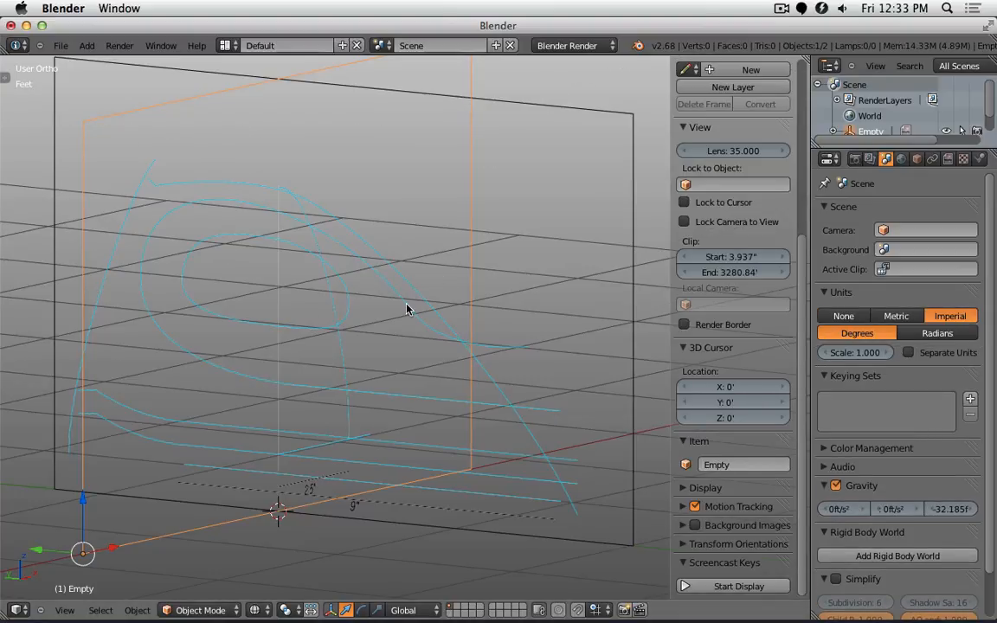
- Add a cube mesh at the origin and set its X, Y and Z dimensions to 9 inches each
key("shift+a")
mouse_move(405, 195)
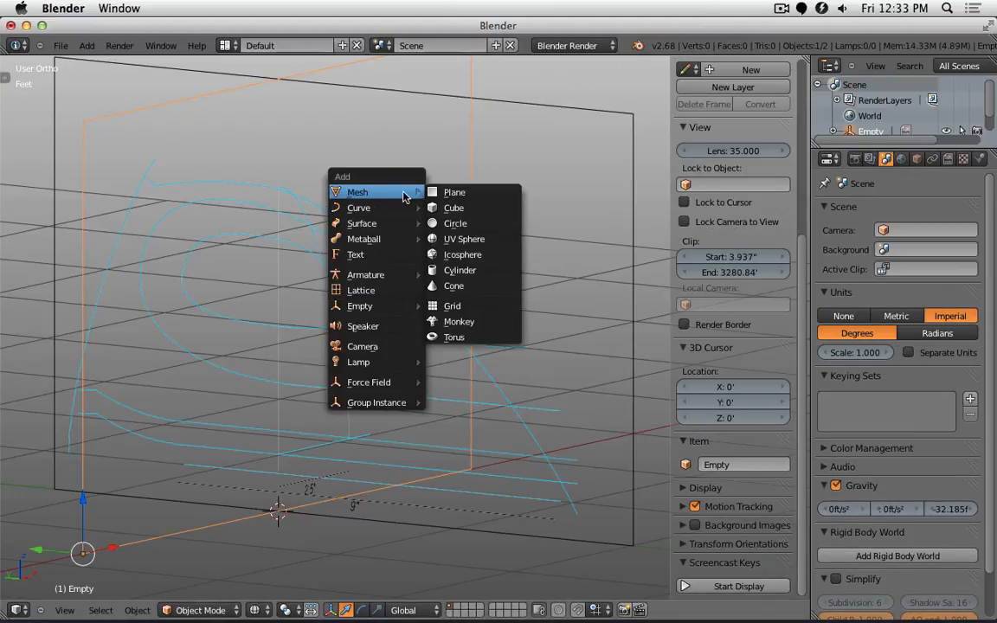
left_click(455, 208)
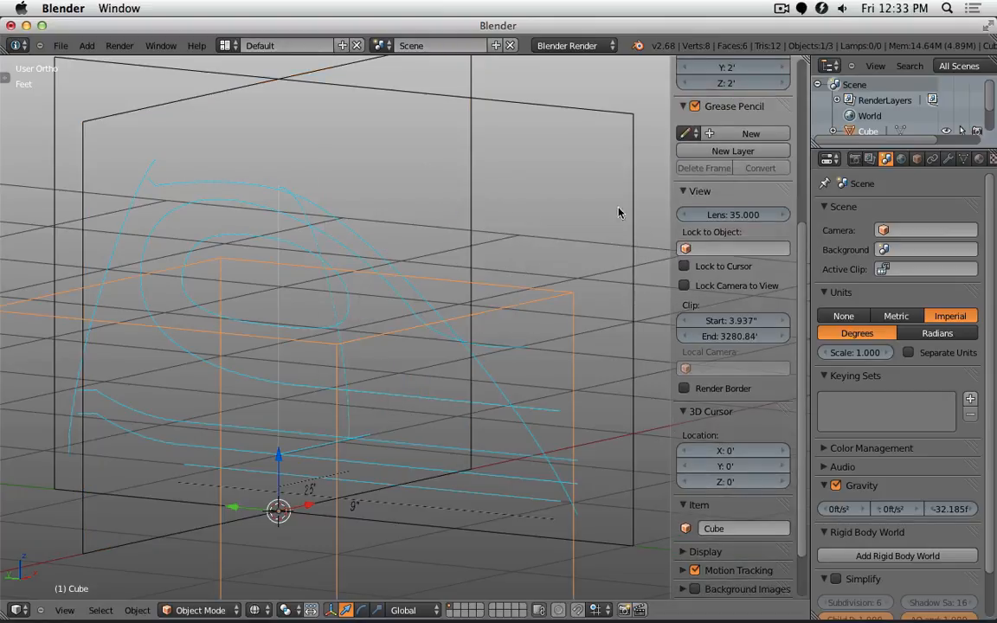
scroll(731, 260, "up", 5)
left_click(727, 271)
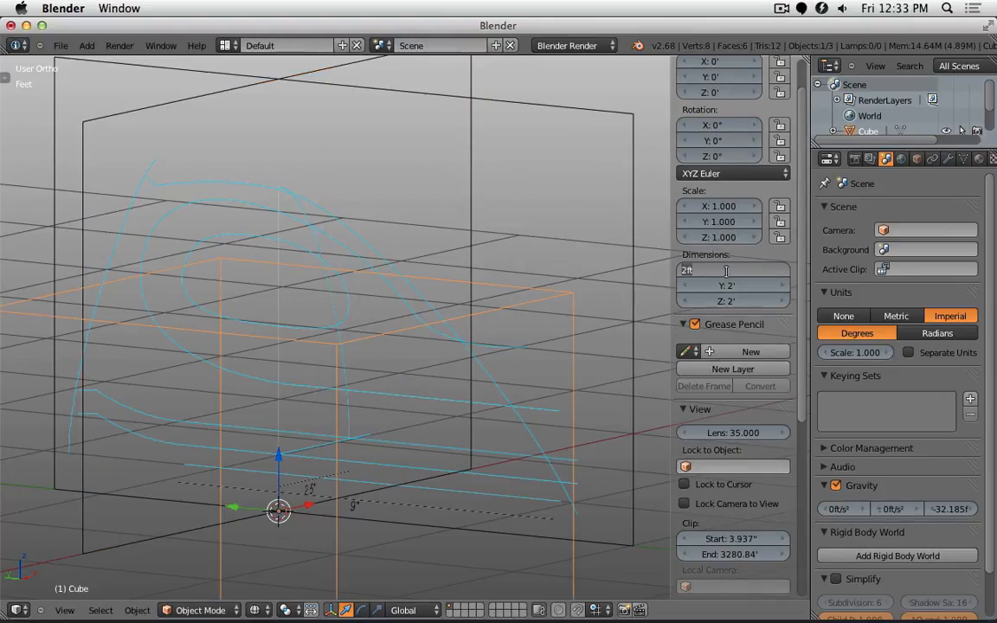
type("9")
key("Tab")
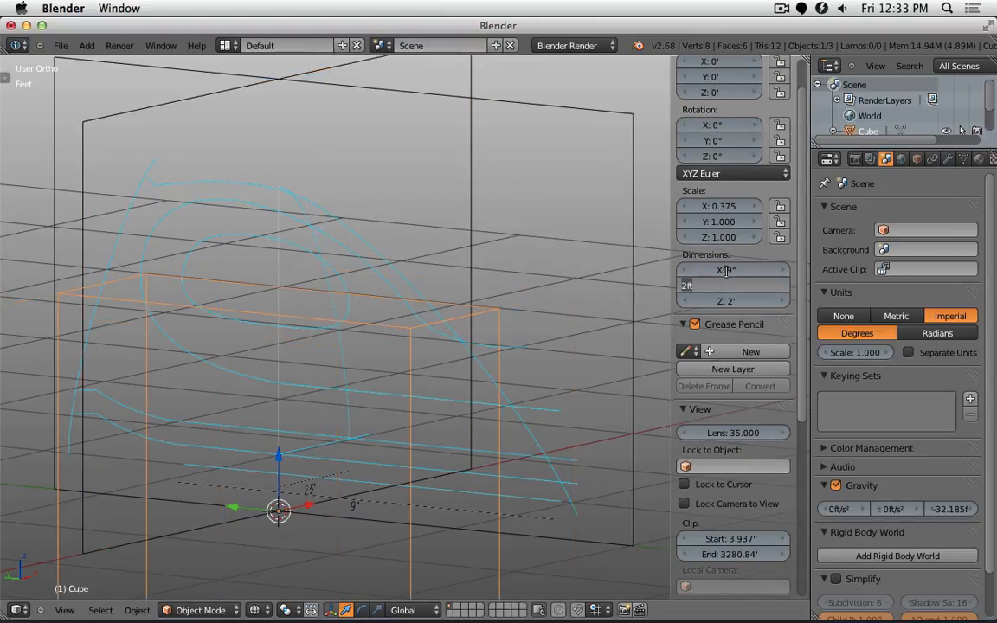
type("9")
key("Tab")
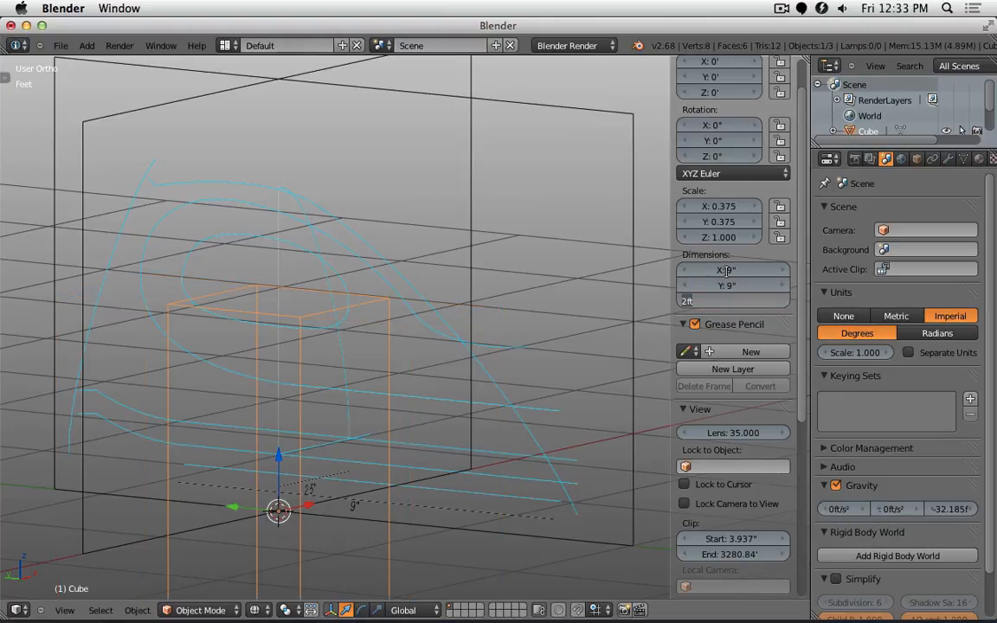
type("9")
key("Return")
- Select the side image empty and set the pivot point to the 3D Cursor
middle_click_drag(334, 443, 306, 336, "shift")
middle_click_drag(306, 336, 354, 349)
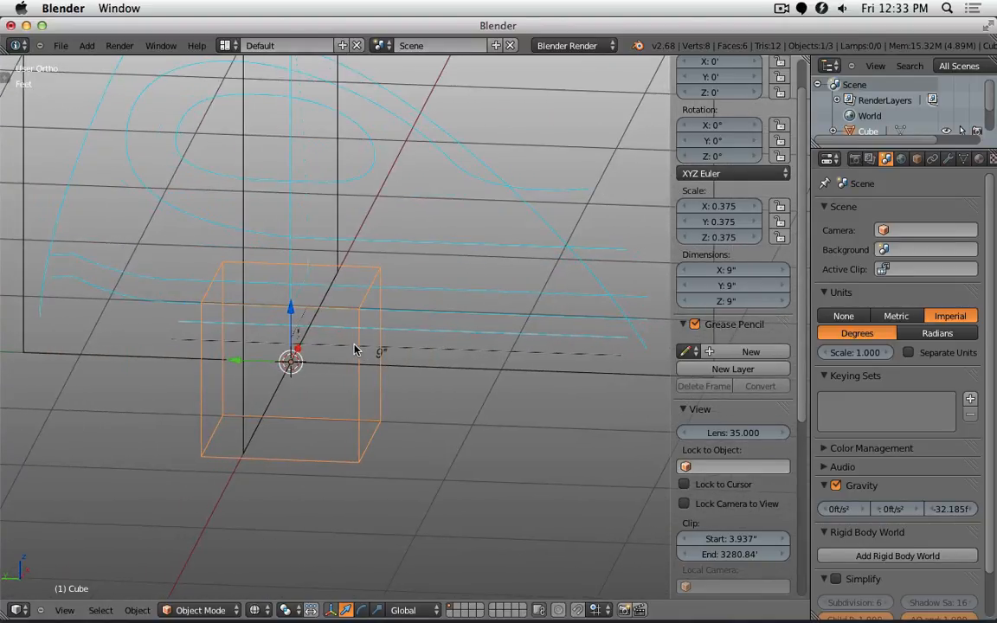
key("KP_1")
key("KP_3")
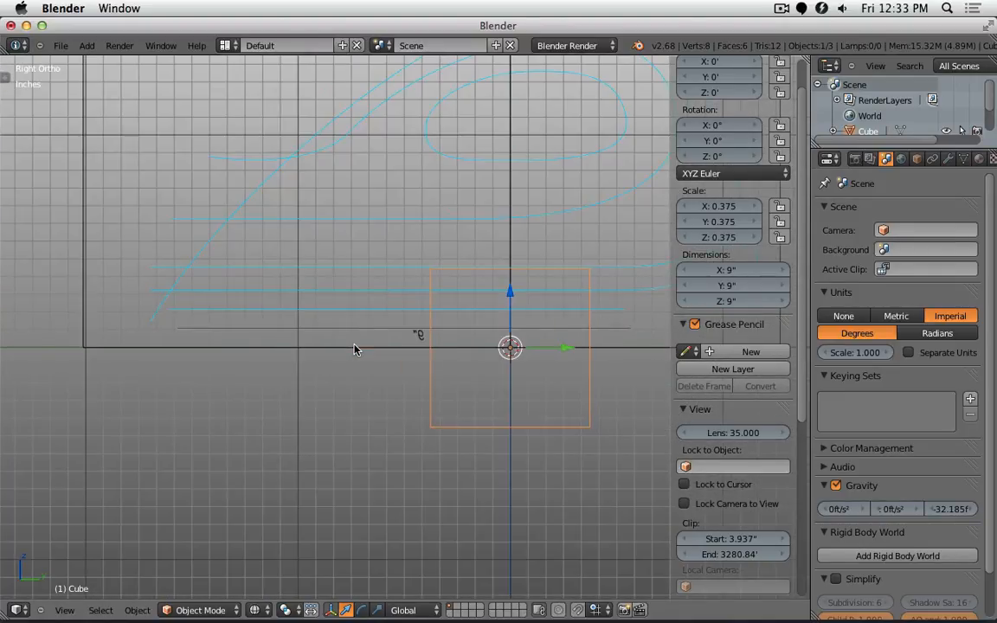
right_click(89, 245)
middle_click_drag(90, 245, 307, 343)
scroll(312, 345, "up", 3)
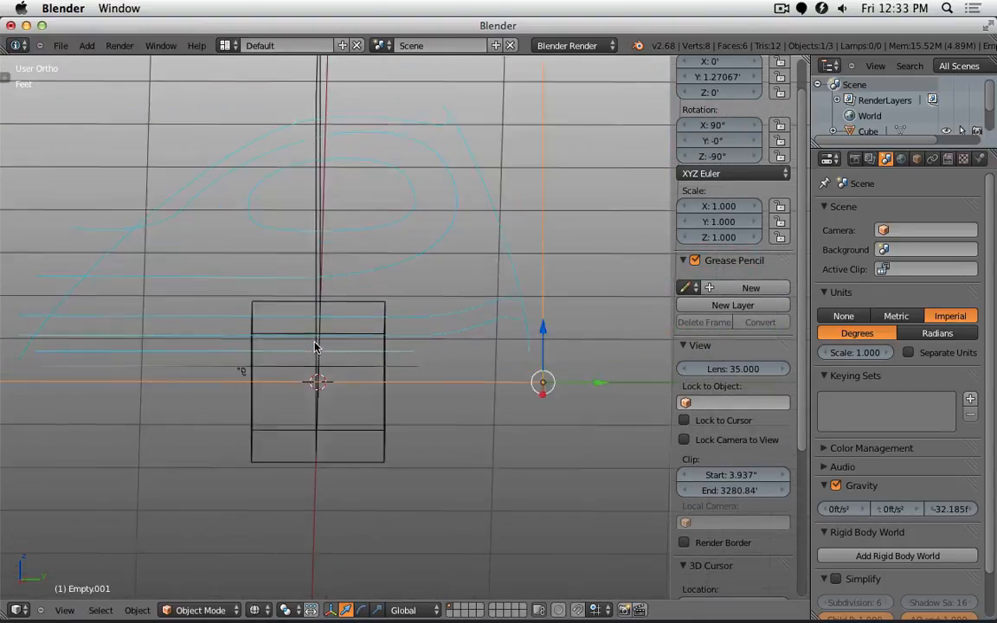
left_click(288, 610)
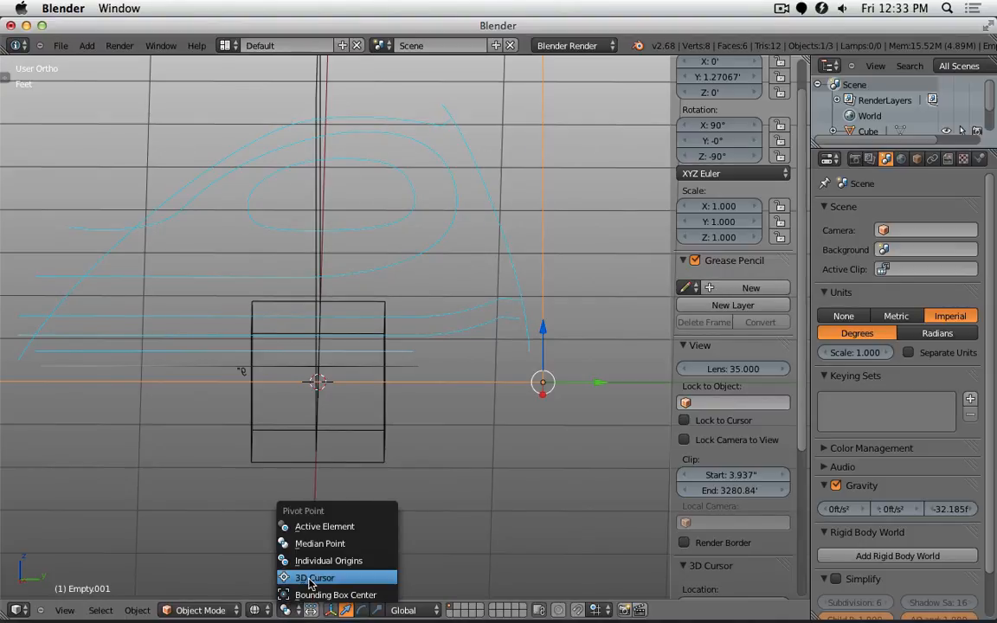
left_click(309, 580)
- Add the front image empty to the selection and, in right view, scale both empties down around the 3D cursor to about 0.365
key("KP_1")
key("KP_3")
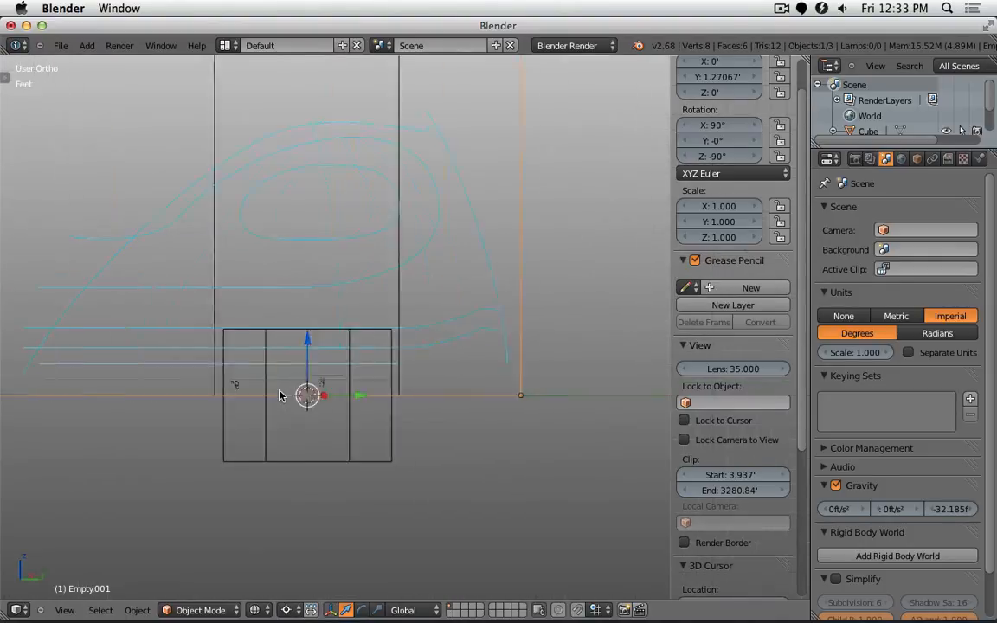
middle_click_drag(268, 324, 374, 223)
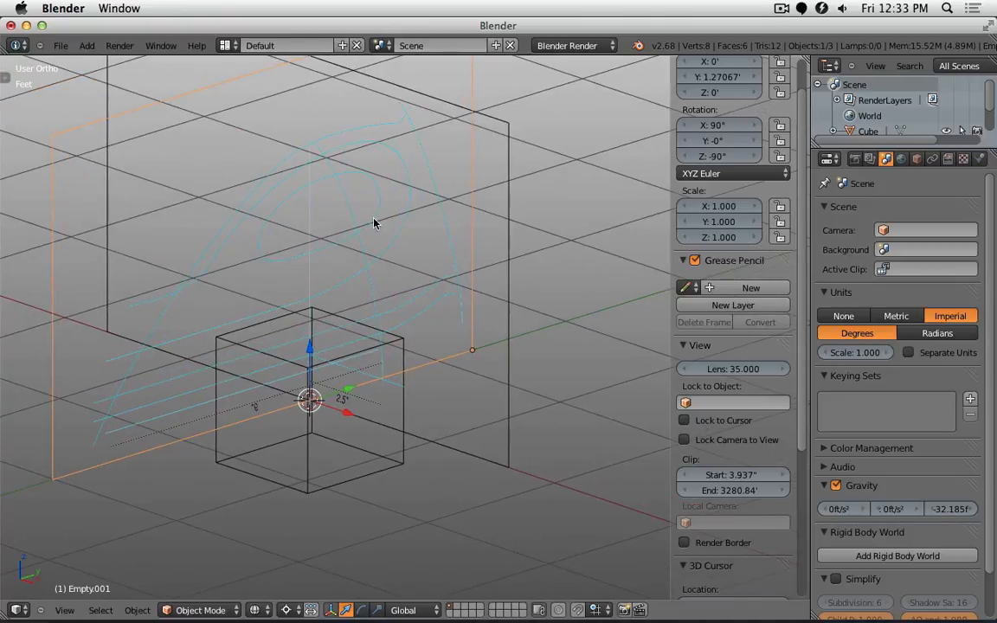
right_click(450, 107, "shift")
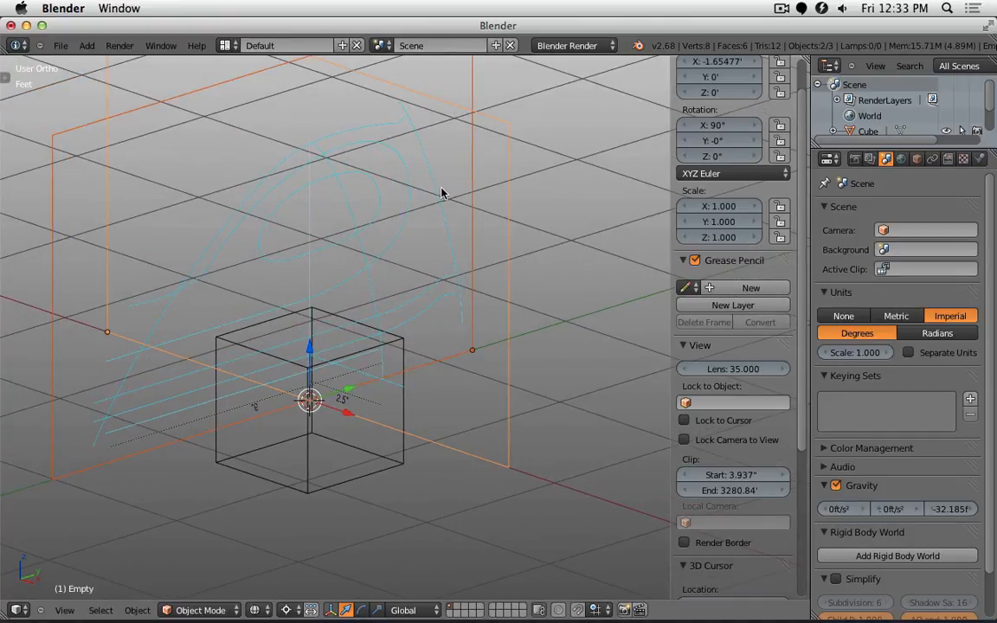
key("KP_Decimal")
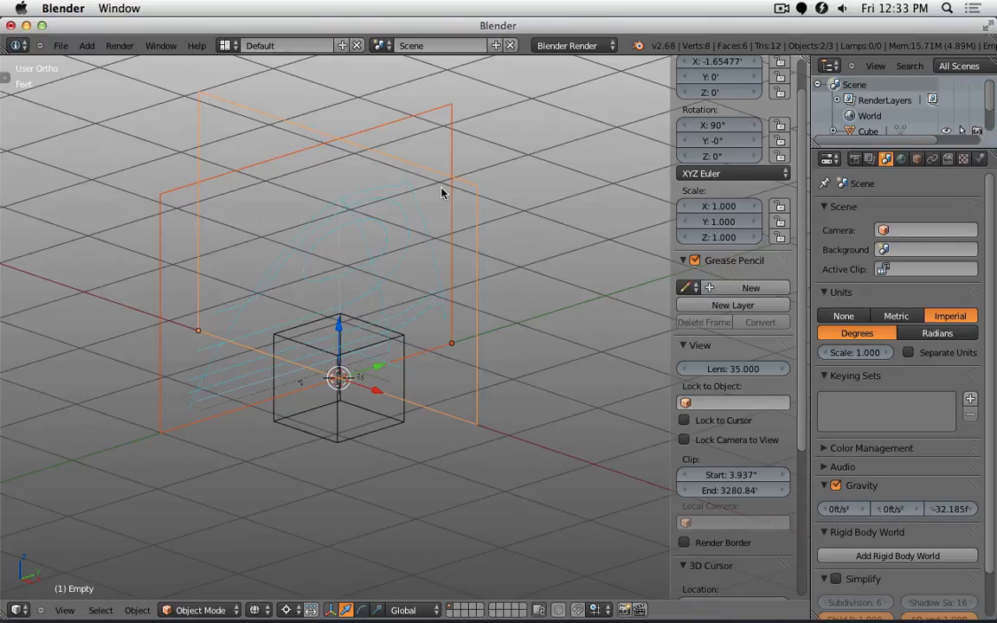
key("KP_3")
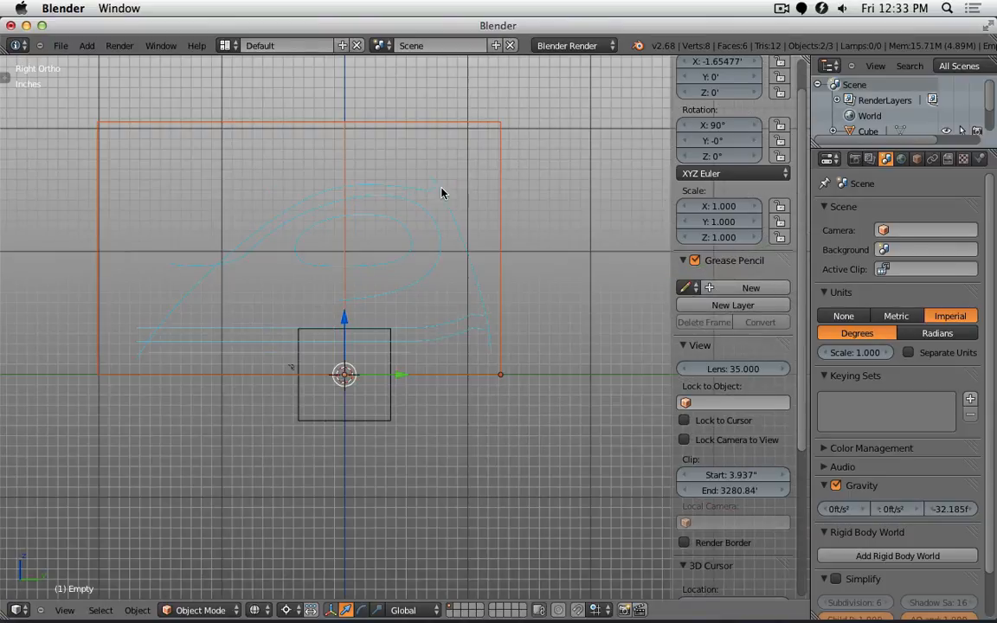
scroll(447, 206, "up", 5)
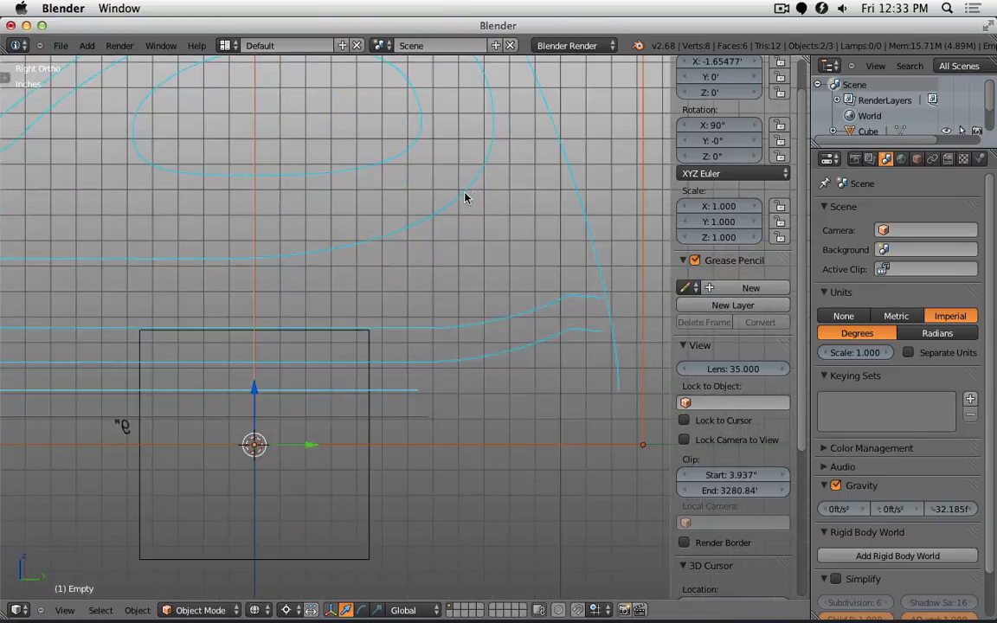
key("s")
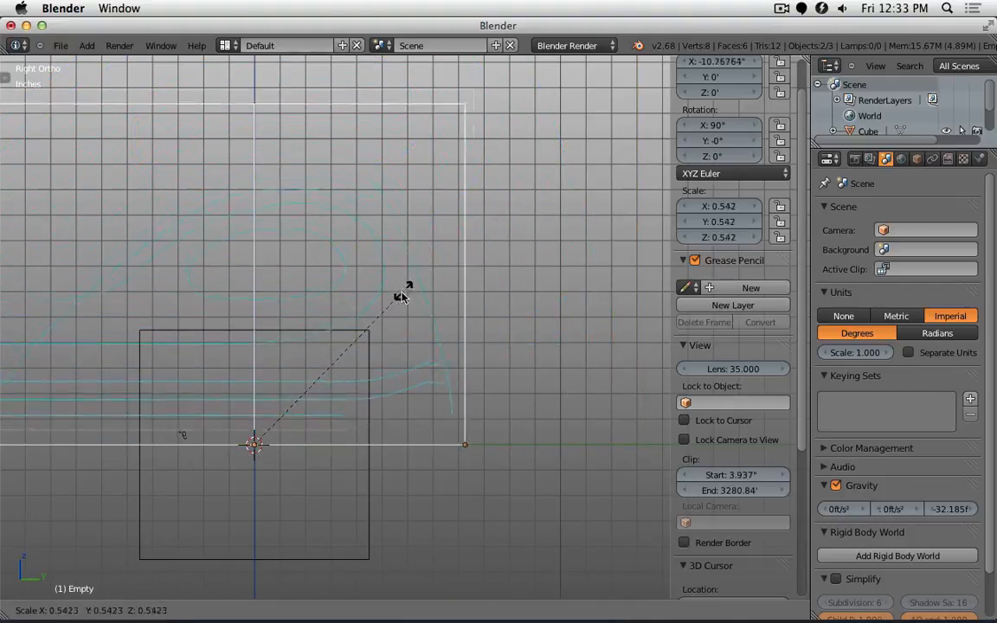
left_click(366, 315)
middle_click_drag(366, 315, 433, 278, "shift")
scroll(446, 344, "up", 2)
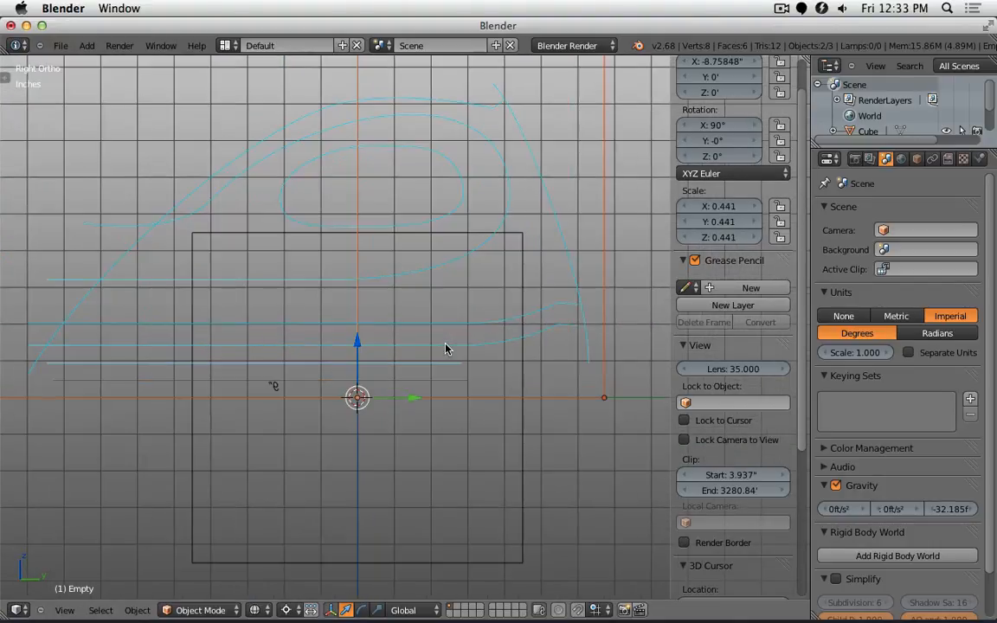
key("s")
left_click(496, 291)
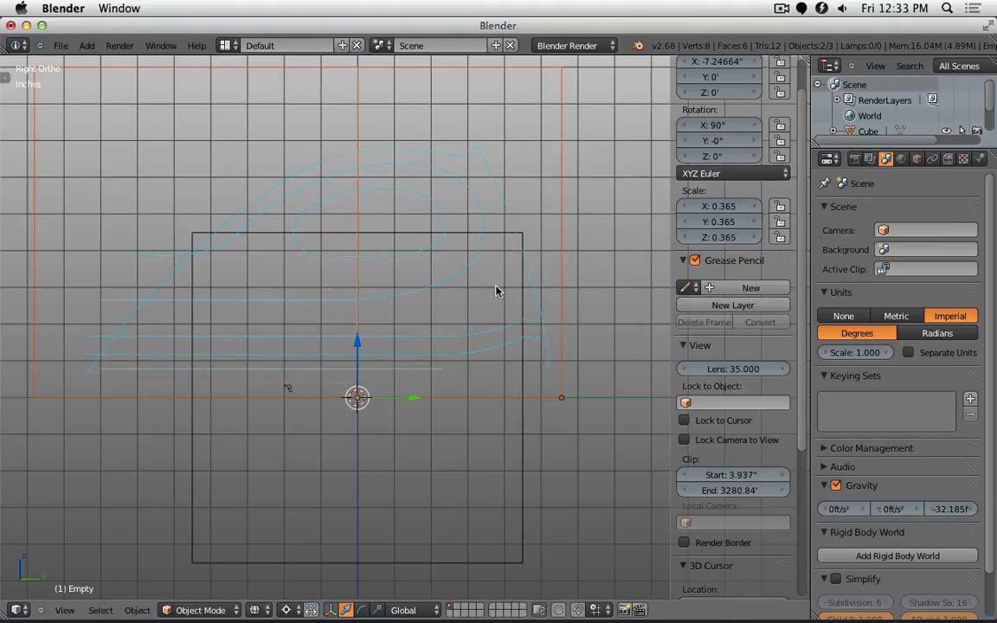
- Move both image empties about 2.23 inches along positive Y so the side image's 9-inch line centres on the cube
key("g")
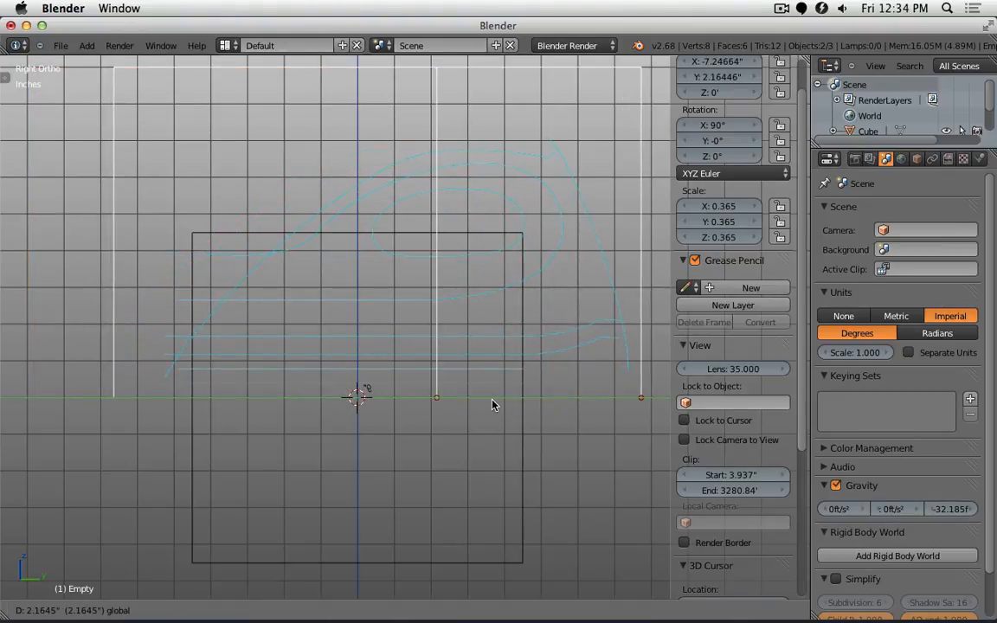
left_click(495, 400)
middle_click_drag(503, 383, 424, 284, "shift")
scroll(424, 284, "up", 3)
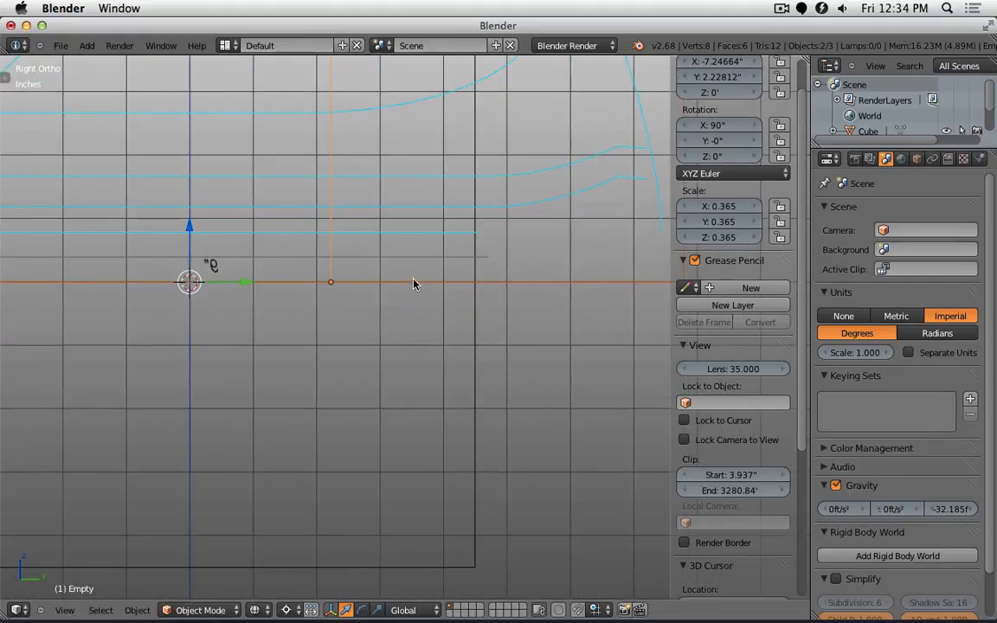
- Refine both empties' scale to about 0.352 and nudge them along Y so the 9-inch line matches the cube's width
middle_click_drag(367, 268, 481, 287, "shift")
key("ctrl+Up")
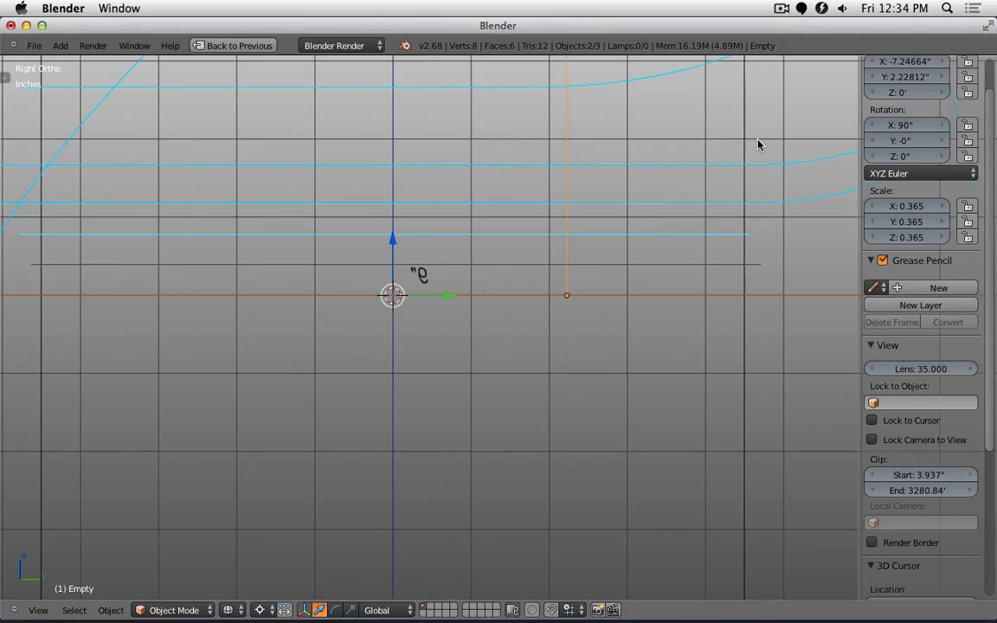
key("s")
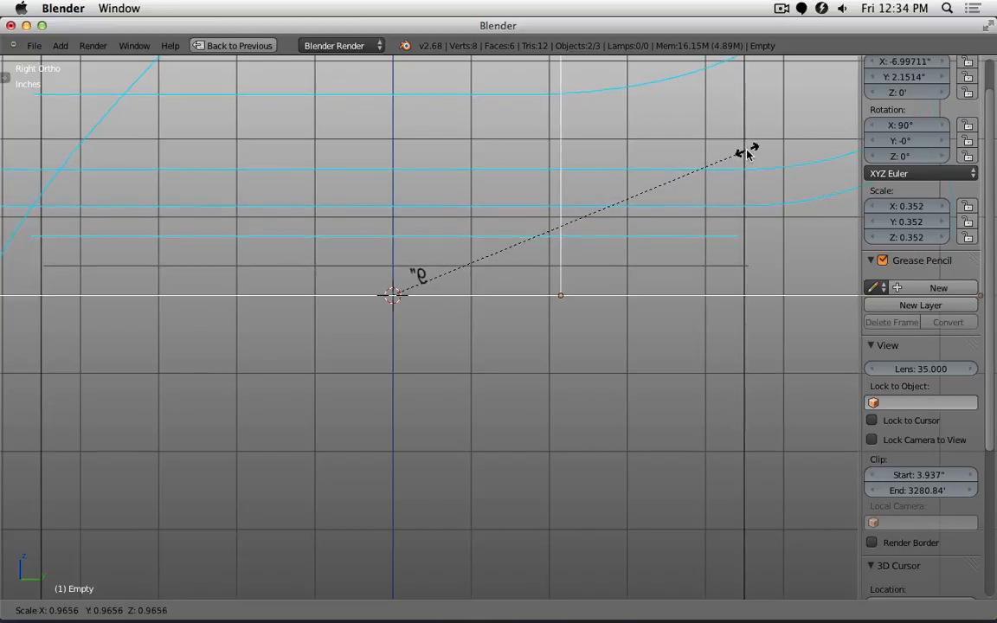
left_click(746, 154)
left_click_drag(448, 299, 444, 296)
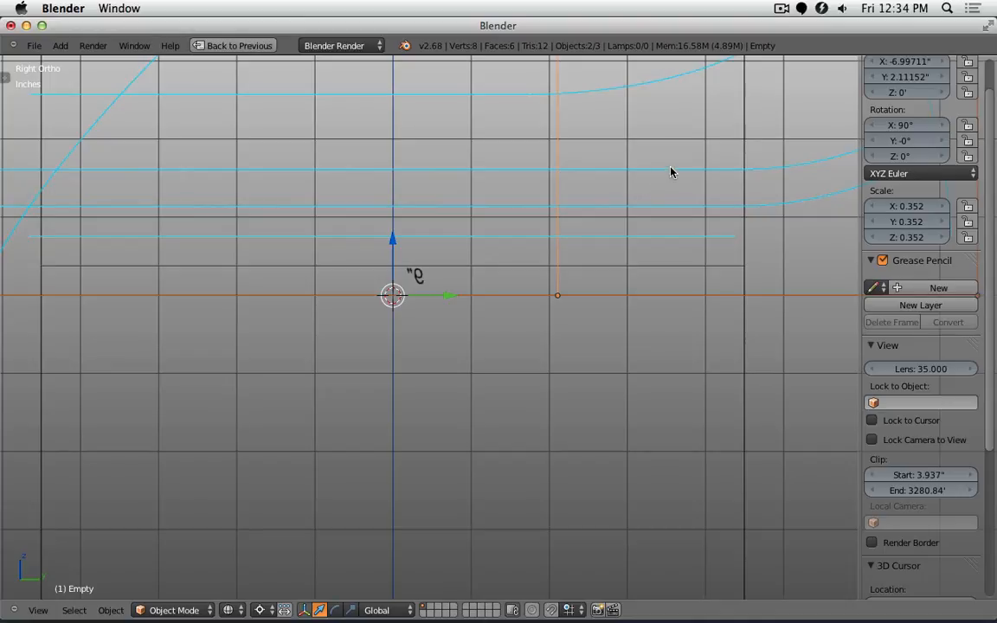
key("s")
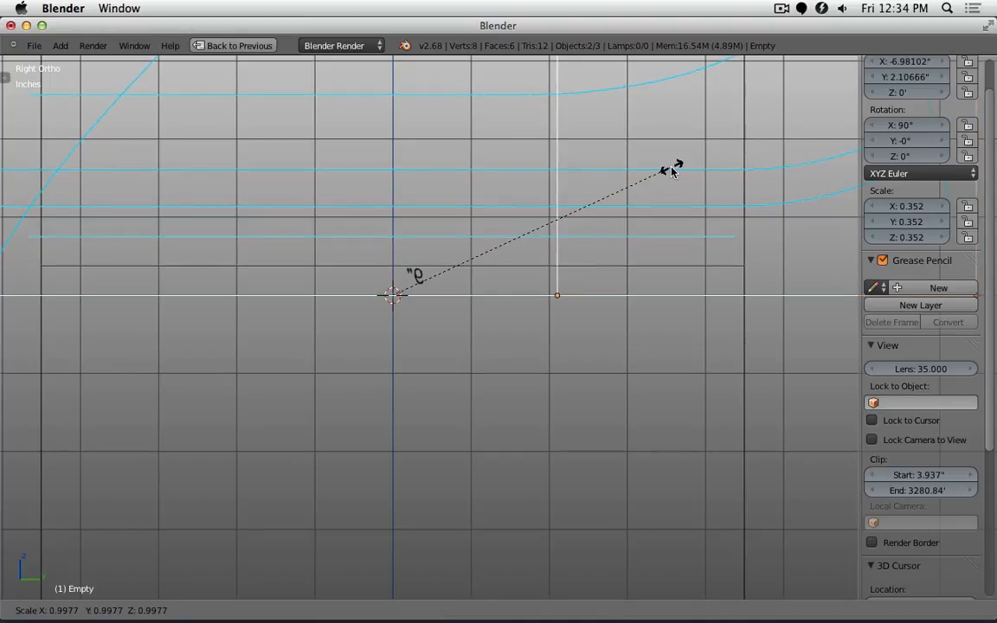
left_click(671, 171)
scroll(708, 223, "up", 3)
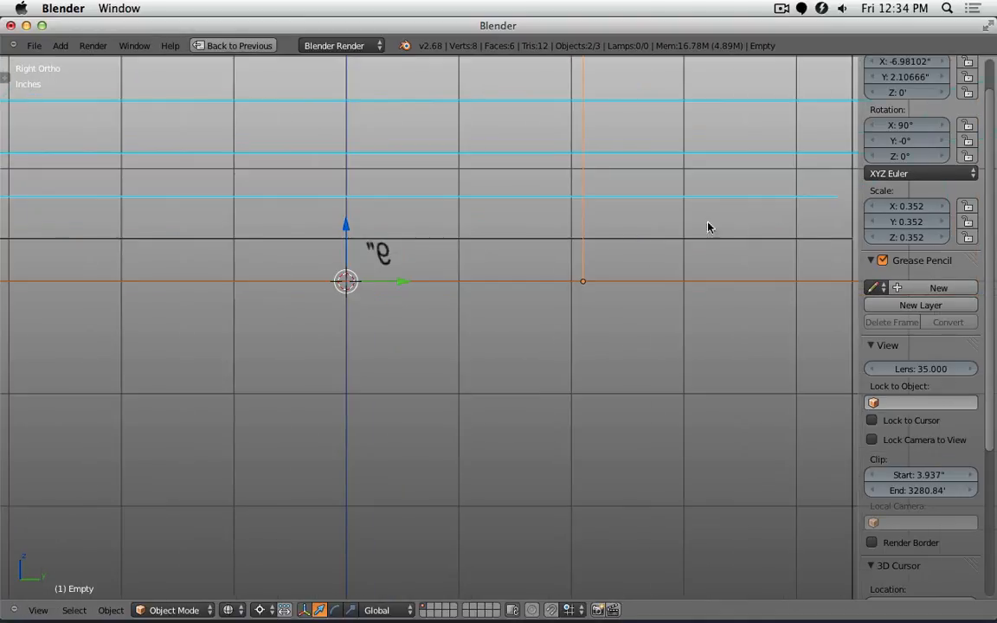
middle_click_drag(844, 194, 394, 300, "shift")
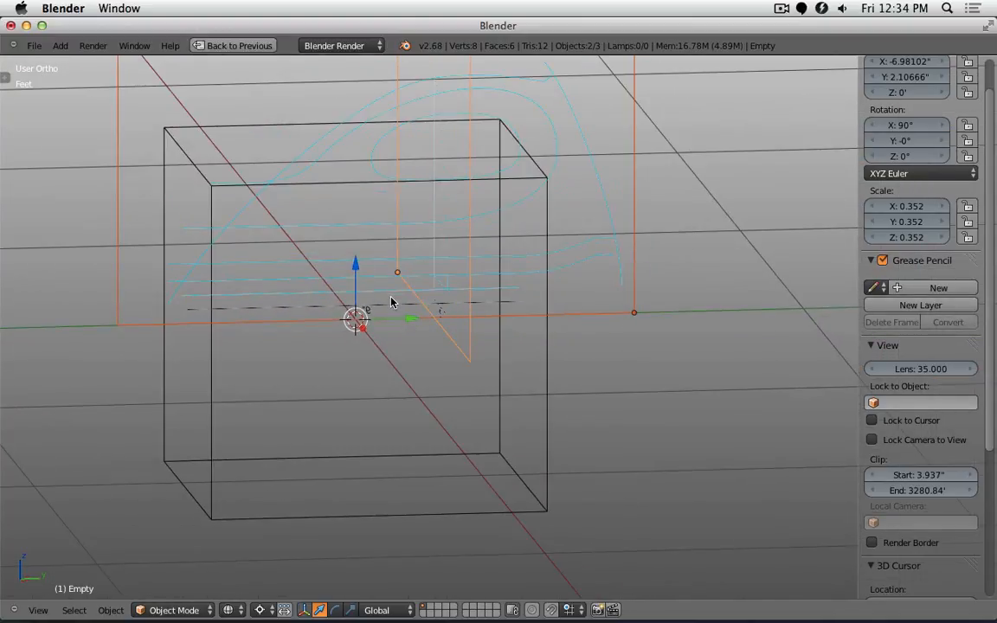
- Set the cube's X dimension to 2.5 inches and shift it along X to check the front image's 2.5-inch line
right_click(213, 345)
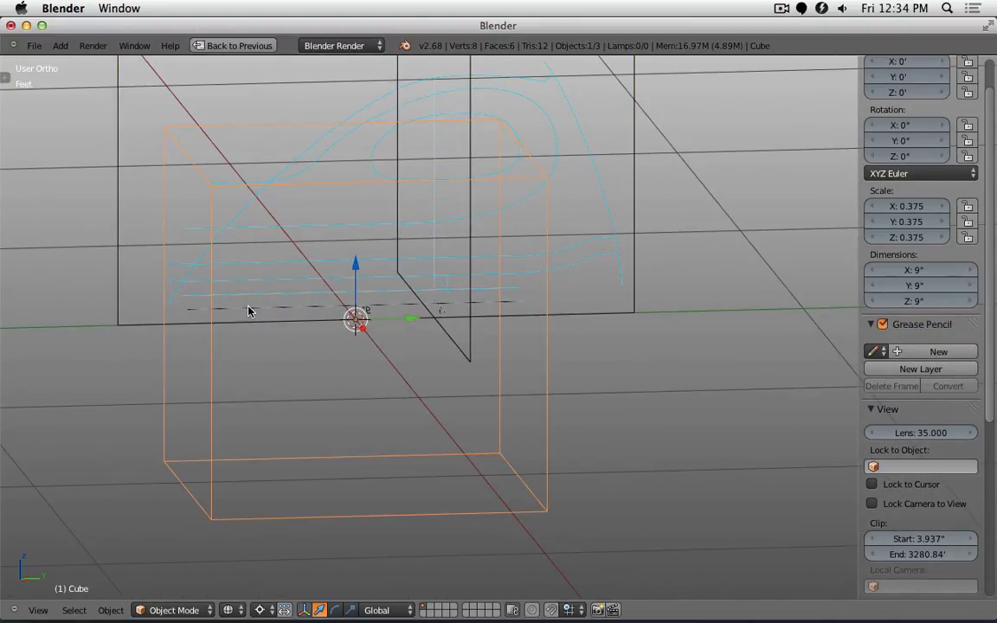
key("KP_3")
key("KP_1")
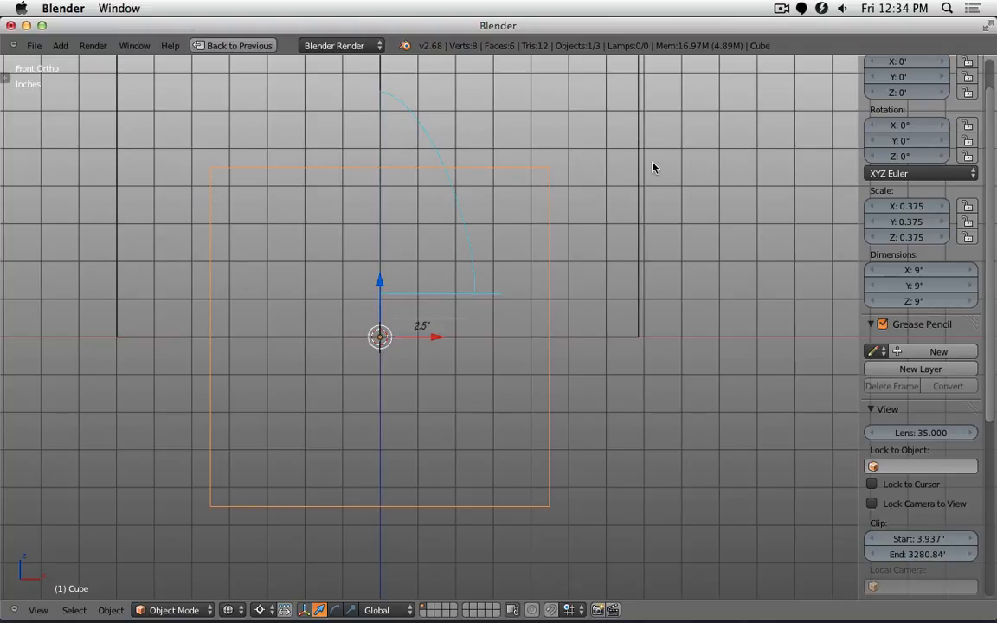
left_click(918, 271)
type("2.5")
key("Return")
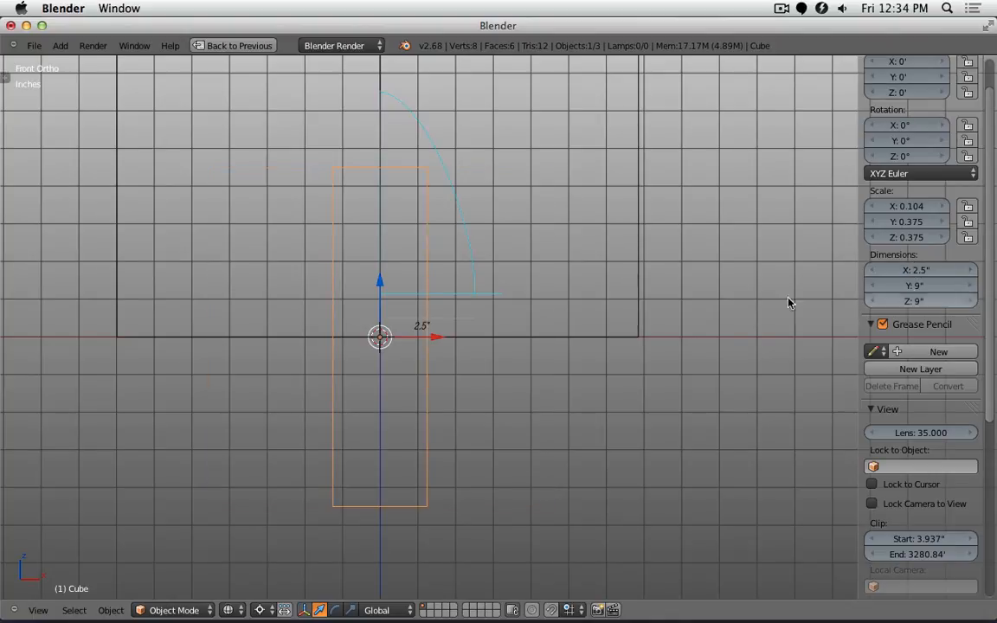
scroll(484, 333, "up", 4)
left_click_drag(307, 350, 410, 345)
- Delete the measuring cube, keeping only the two image empties
scroll(521, 343, "down", 7)
mouse_move(568, 333)
middle_mouse_down()
mouse_move(480, 396)
mouse_move(507, 344)
mouse_move(480, 276)
mouse_move(448, 382)
mouse_move(456, 405)
middle_mouse_up()
key("x")
left_click(479, 392)
scroll(506, 345, "up", 3)
scroll(456, 405, "down", 2)
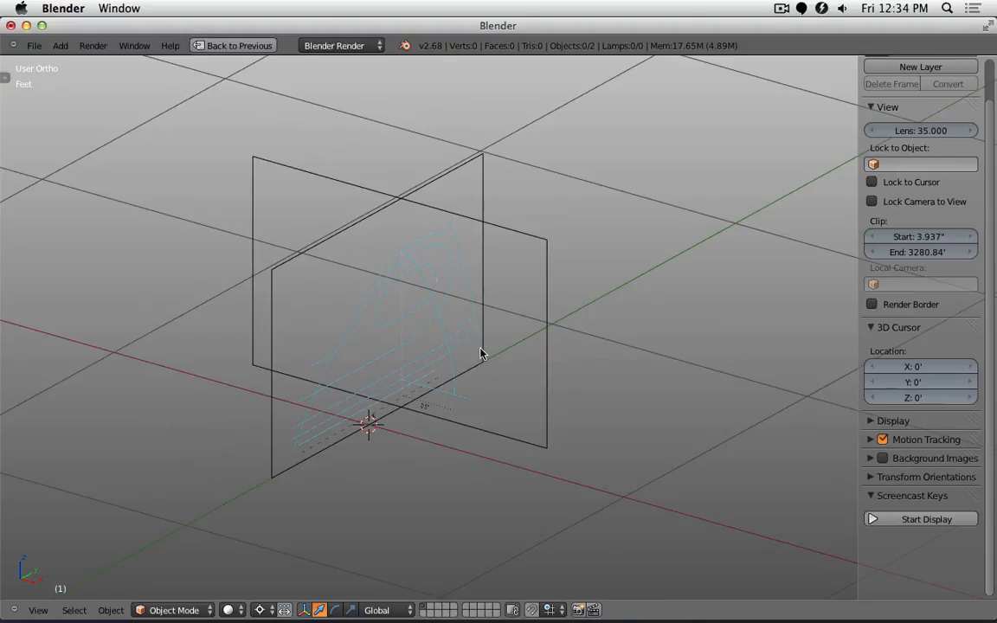
- Restore the full editor layout from the maximized 3D view and enlarge the Outliner to list both image empties
key("shift+space")
right_click(442, 317)
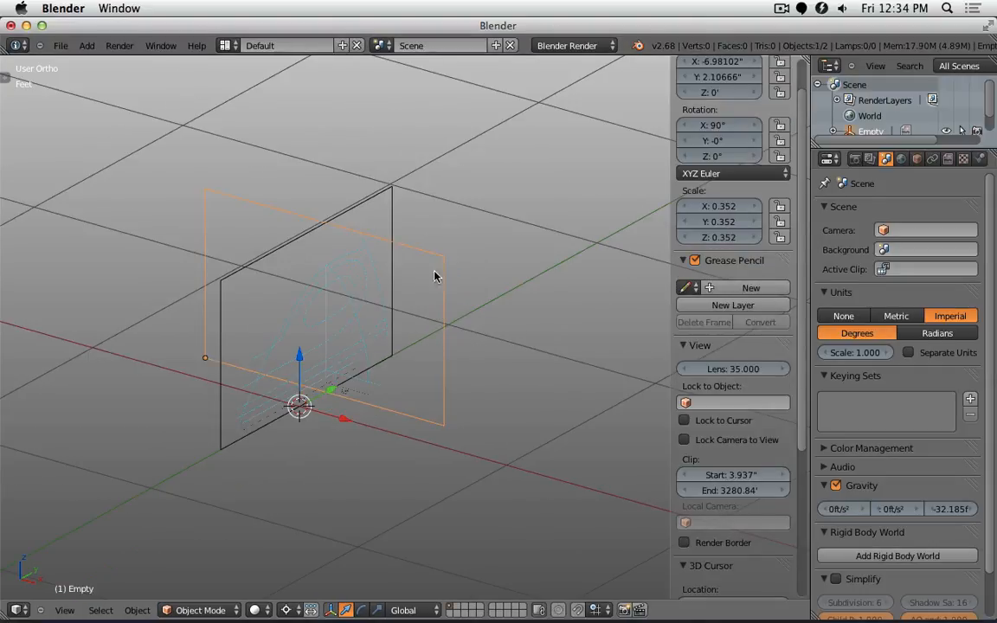
right_click(394, 207)
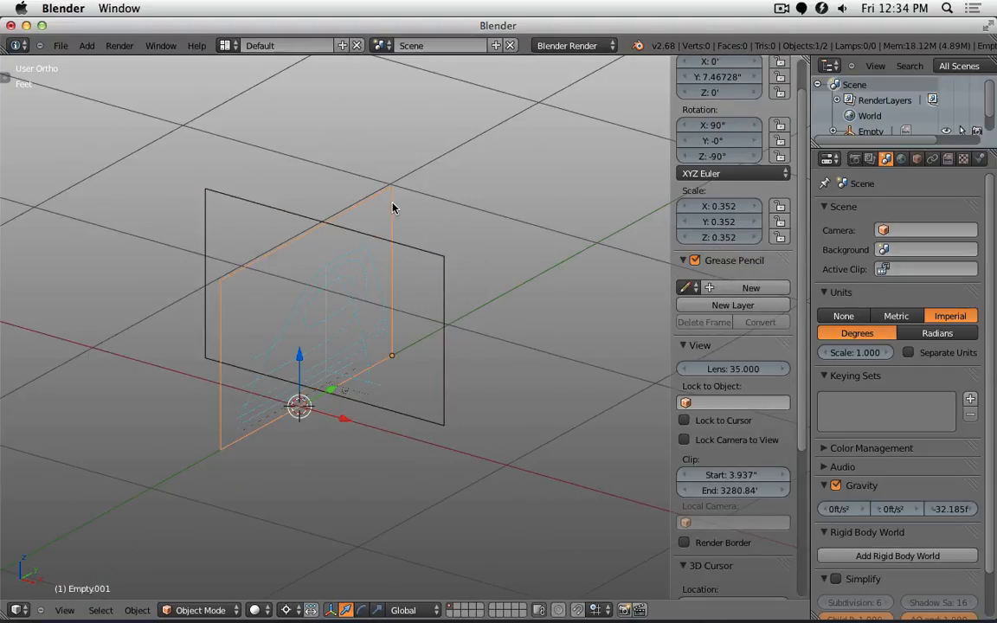
right_click(414, 251)
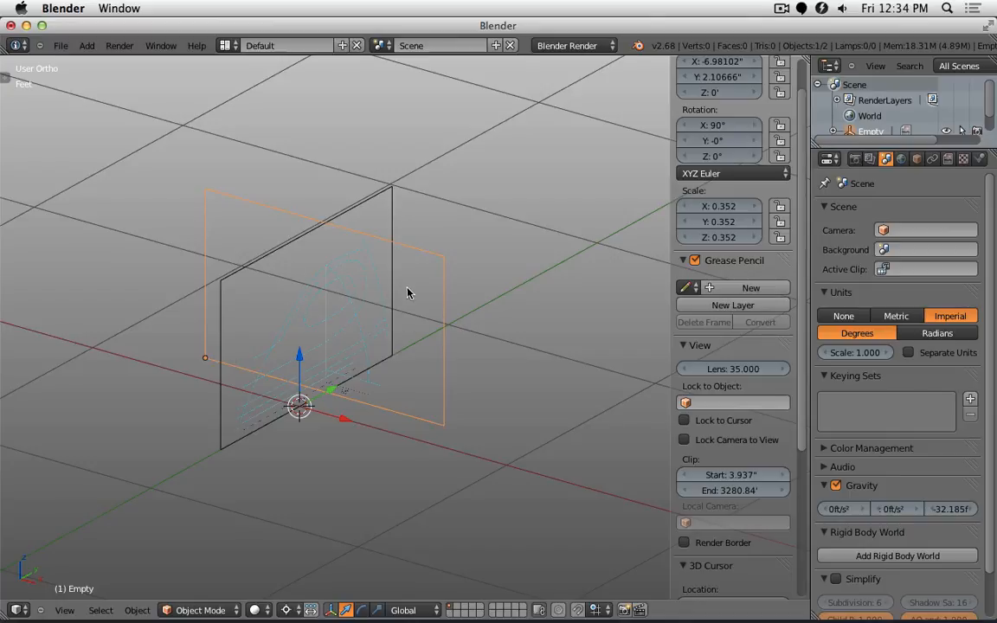
scroll(376, 284, "down", 1)
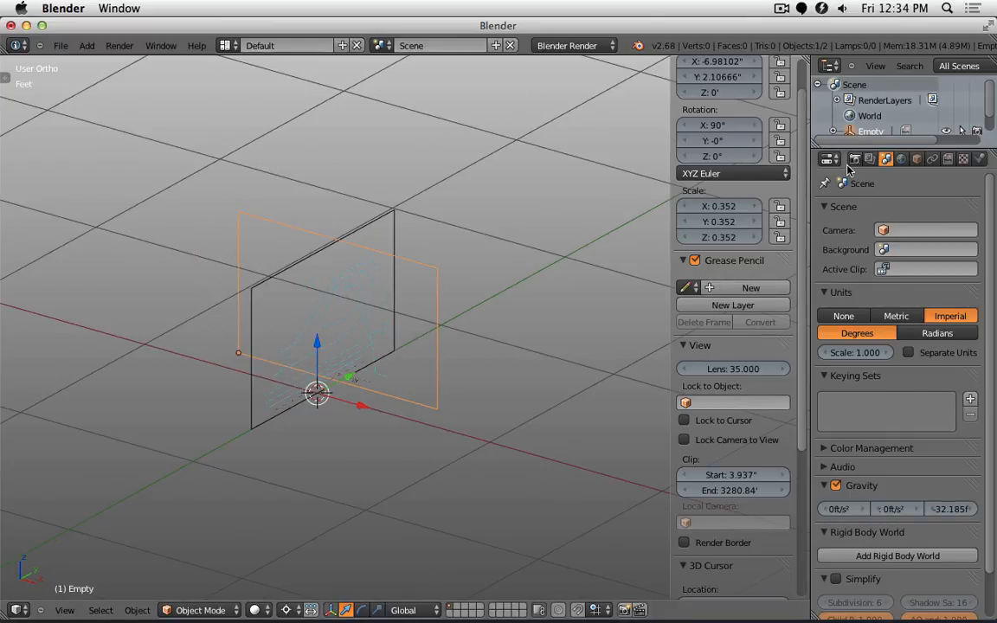
left_click_drag(844, 153, 789, 193)
- Rename the side-view image empty as "Empty Image Side"
scroll(724, 377, "down", 7)
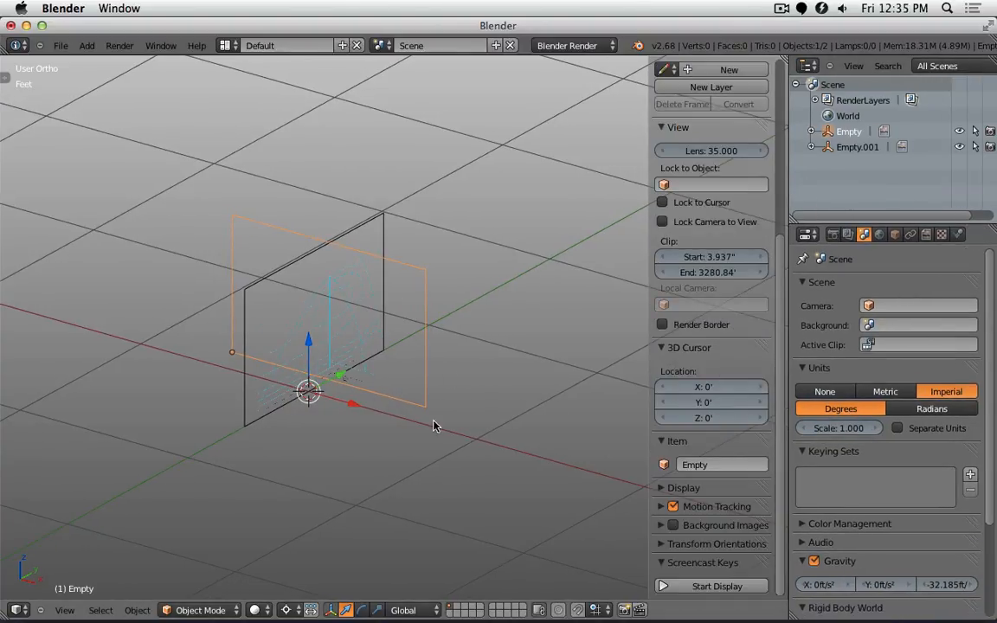
right_click(244, 302)
left_click(722, 465)
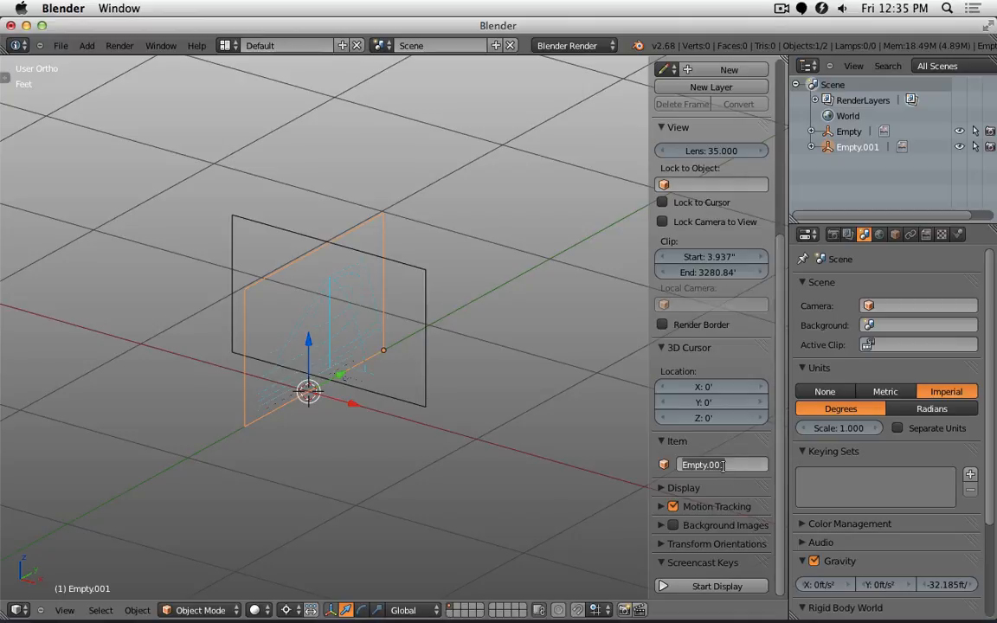
type("Empty Image Side")
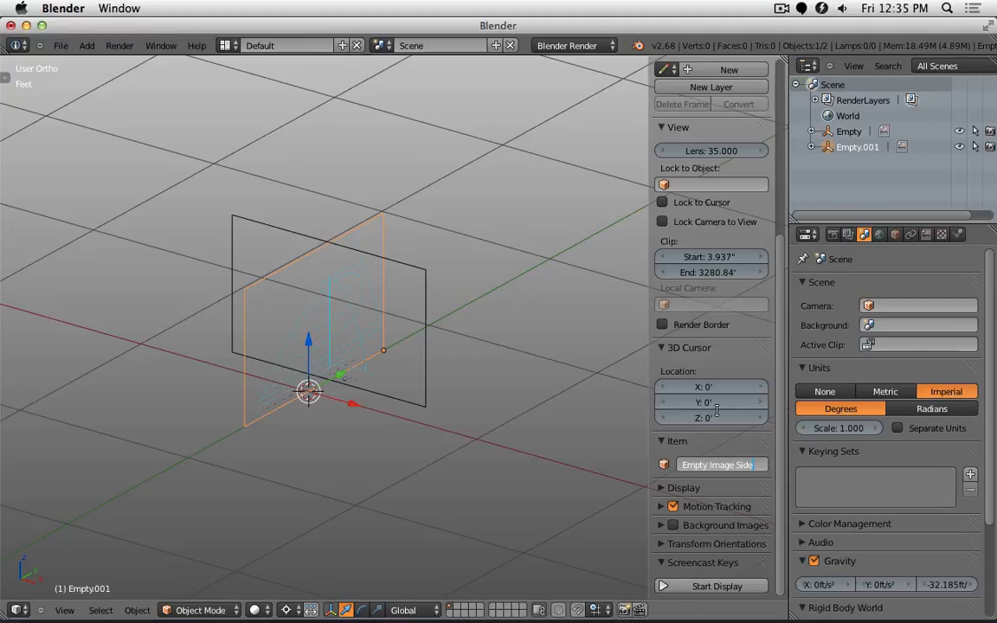
key("Return")
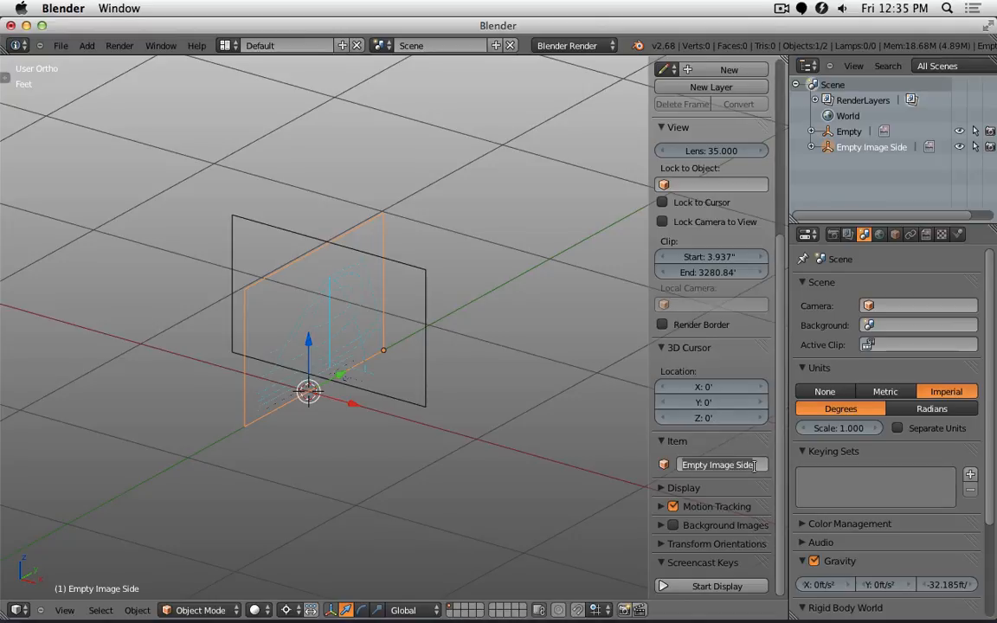
- Rename the front-view image empty as "Empty Image Front"
right_click(425, 336)
left_click(748, 466)
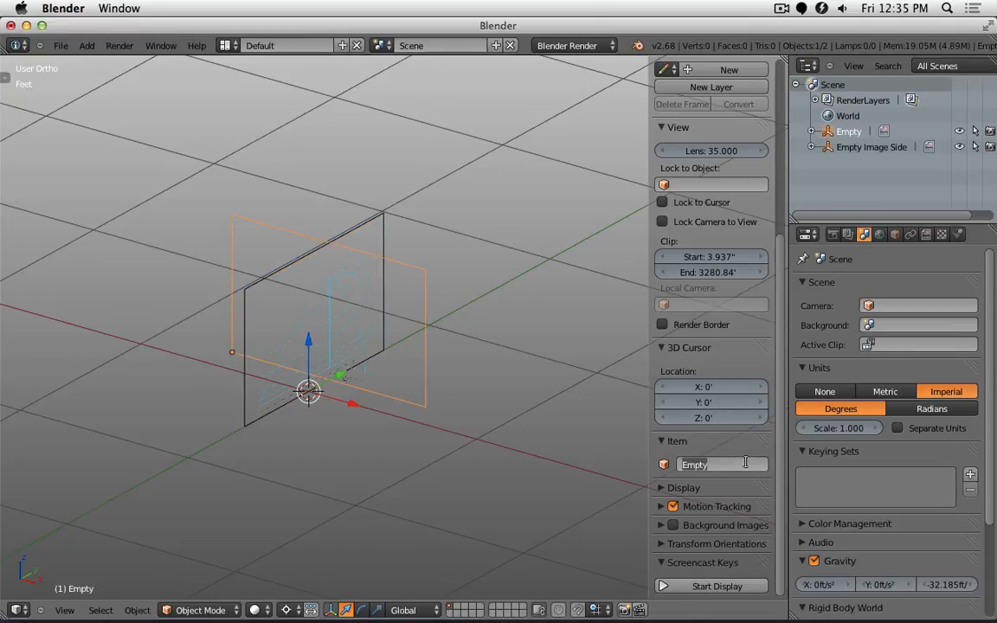
type("Empty Image Side")
key("BackSpace")
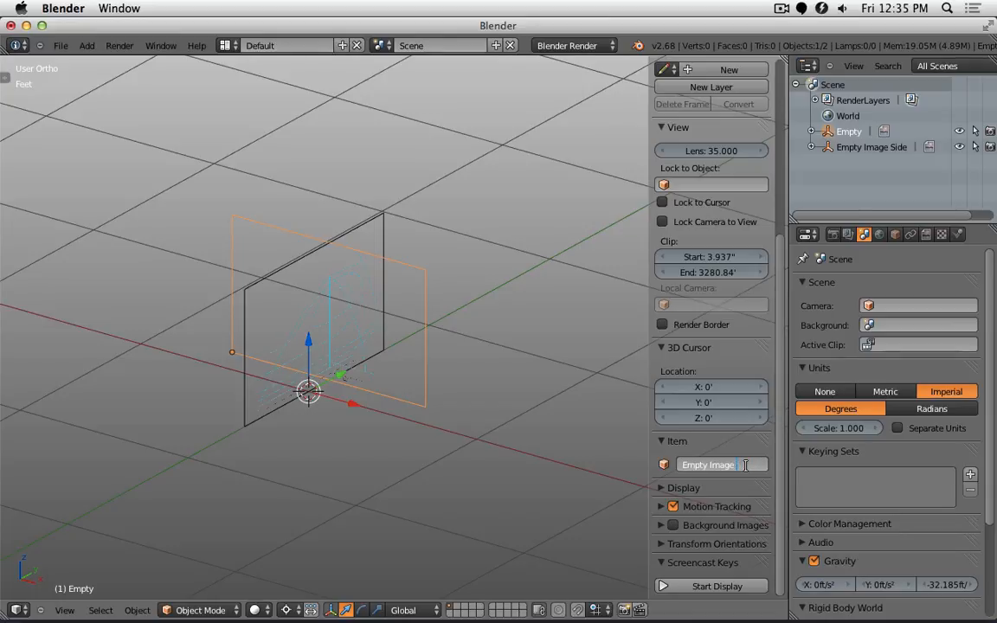
type("Front")
key("Return")
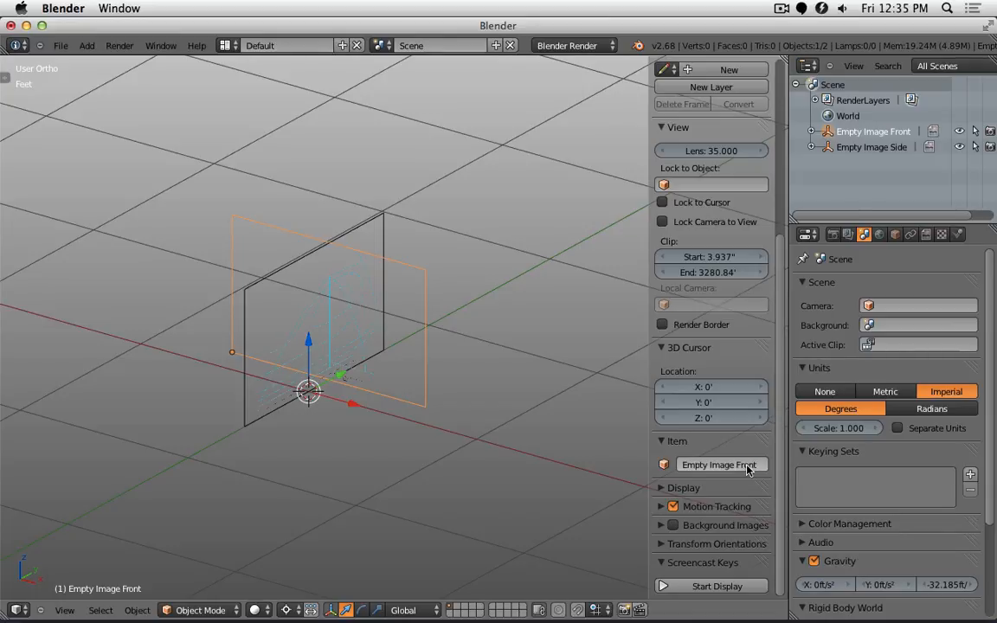
- Hide the 3D view's properties sidebar and expand both image empties in the Outliner to list their linked images
left_click(809, 67)
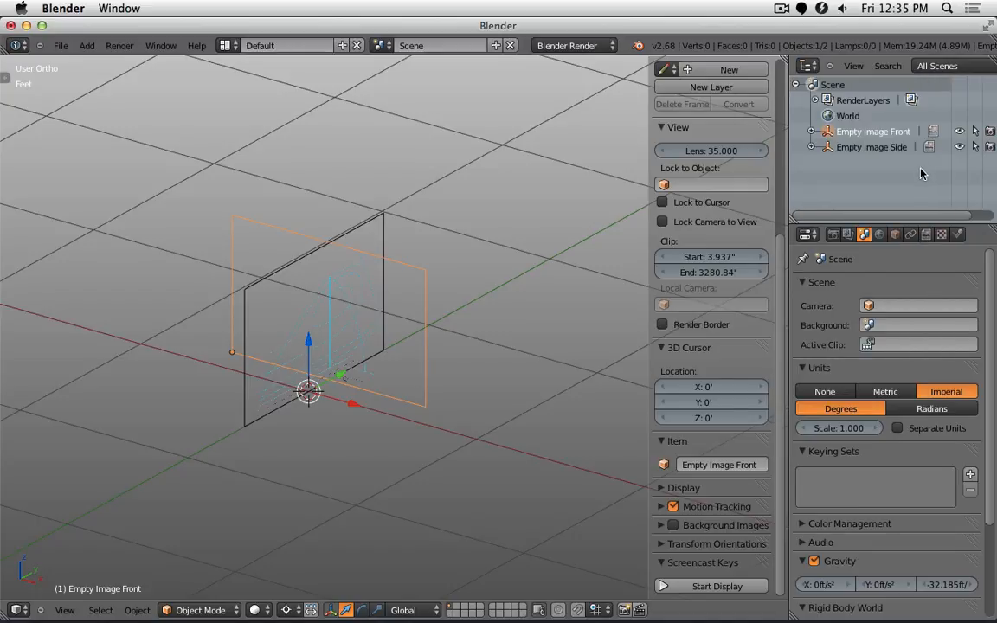
key("n")
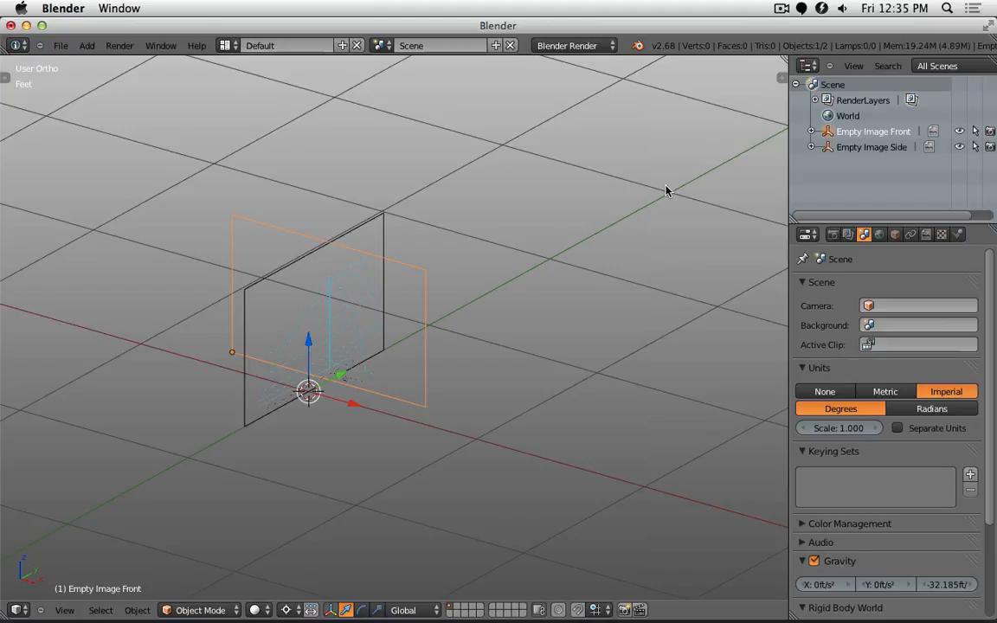
left_click(812, 147)
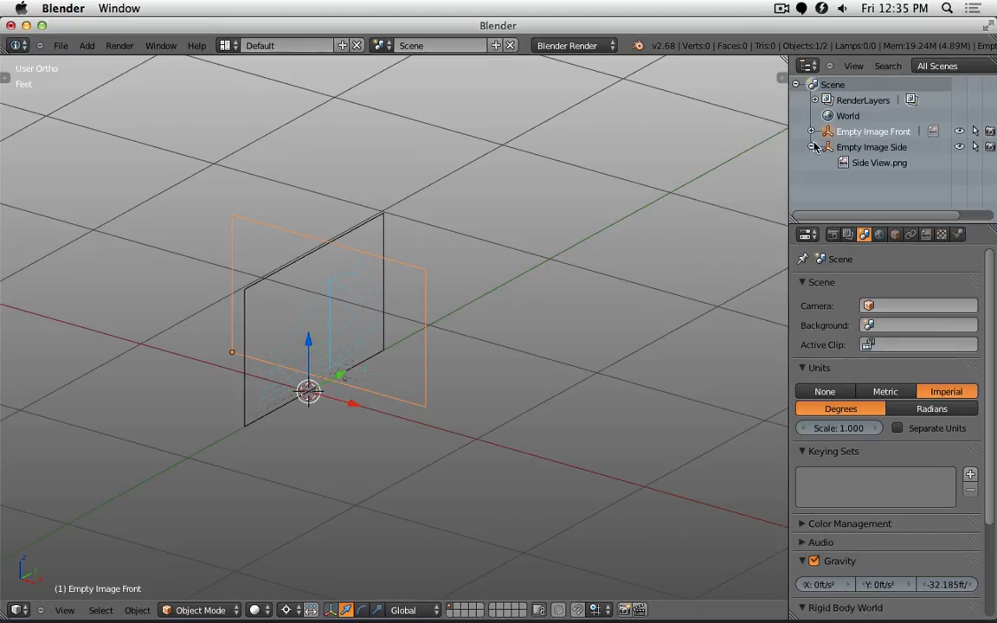
left_click(812, 131)
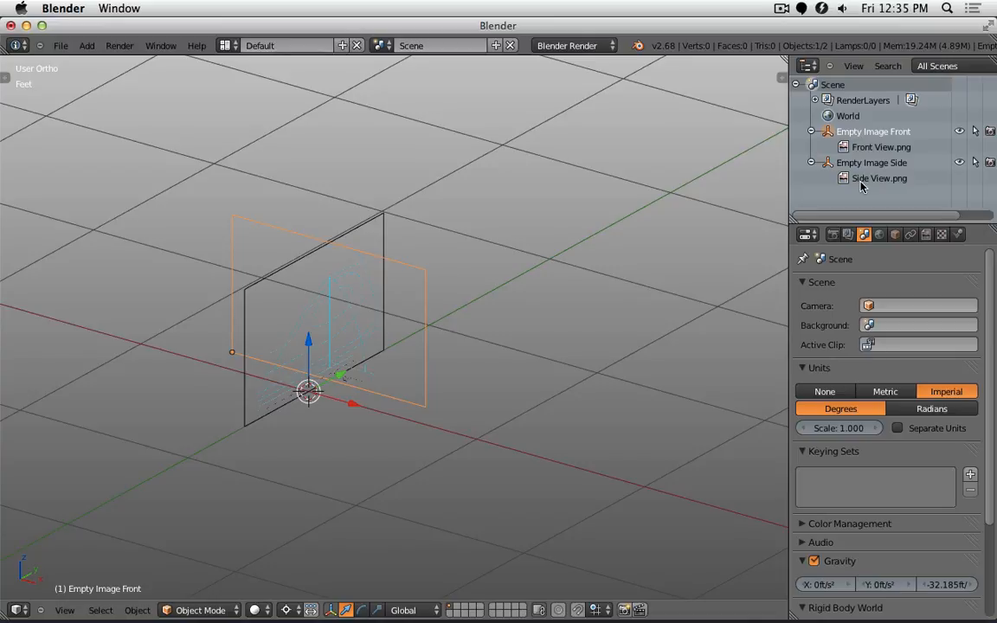
- Try toggling the viewport visibility of the front and side image empties off and back on from the Outliner
left_click(959, 130)
left_click(961, 162)
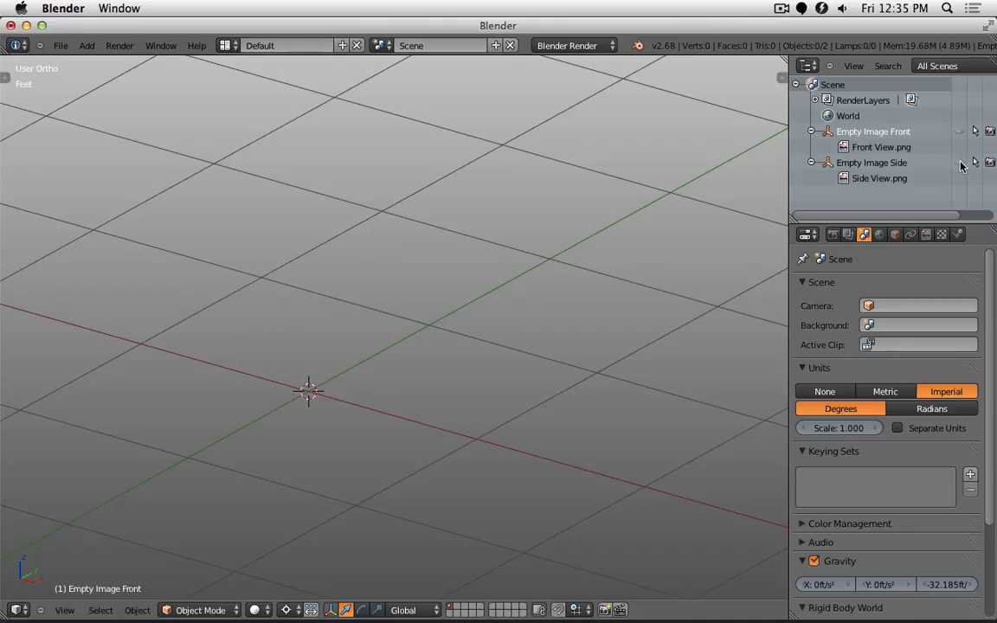
left_click(960, 161)
left_click(959, 131)
left_click(959, 130)
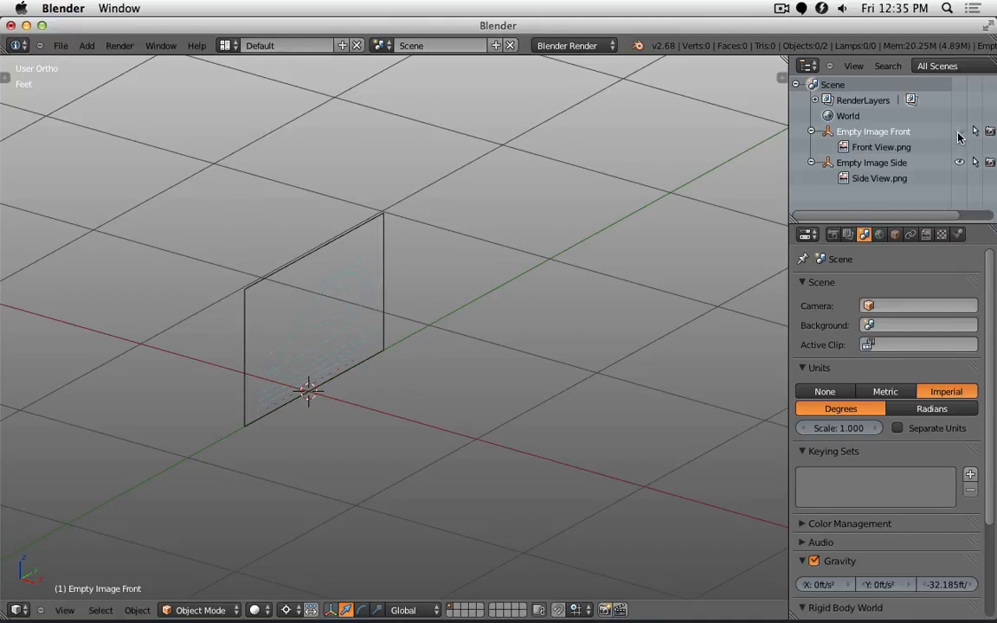
left_click(959, 130)
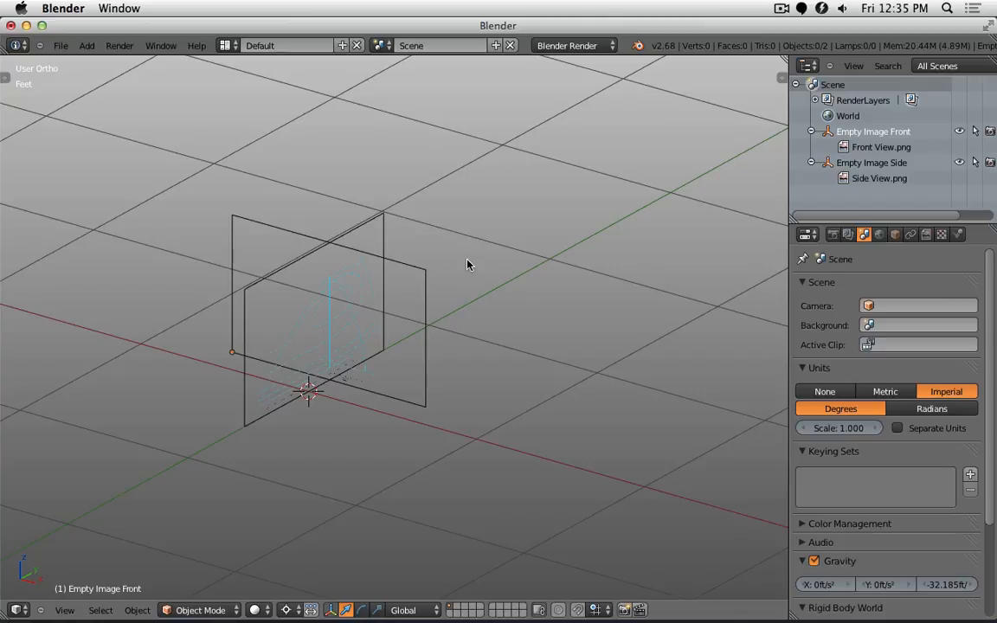
- Make the front and side image empties unselectable in the viewport, testing selection on the side one in between
left_click(975, 131)
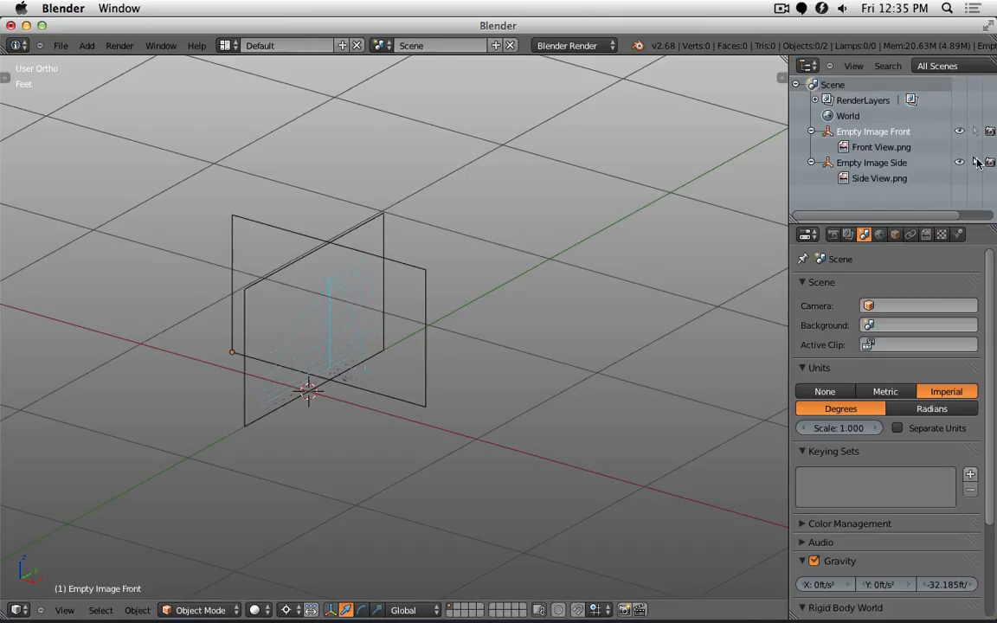
right_click(383, 218)
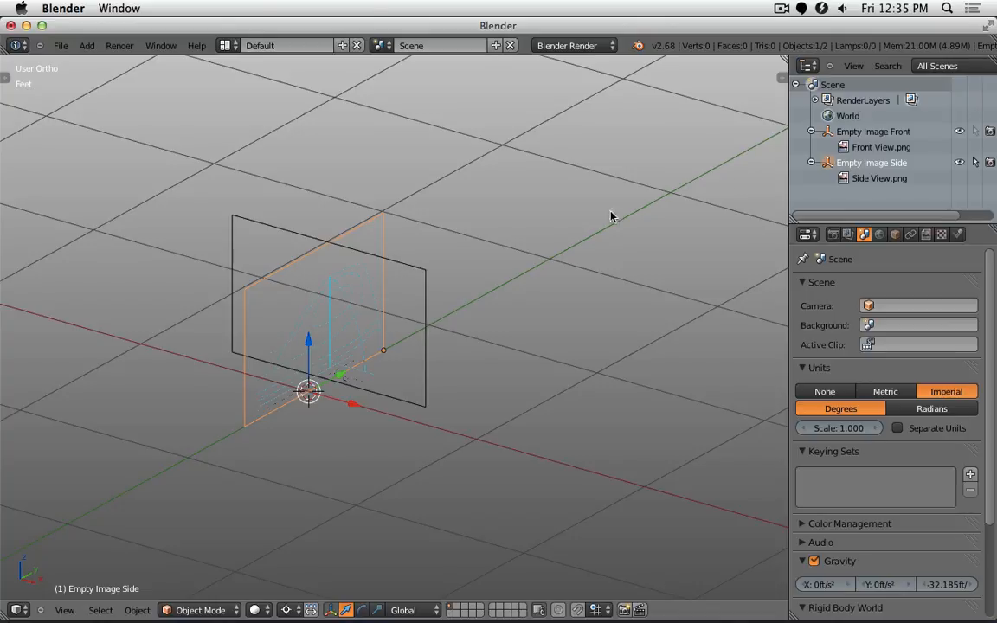
left_click(979, 162)
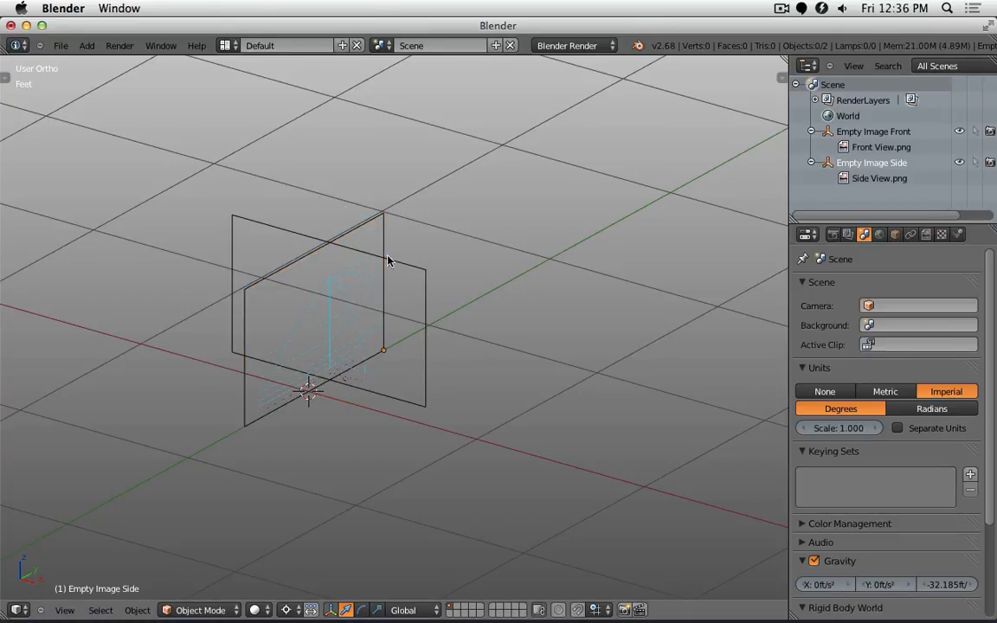
mouse_move(396, 260)
middle_mouse_down()
mouse_move(407, 273)
mouse_move(413, 260)
middle_mouse_up()
middle_click_drag(340, 252, 468, 220)
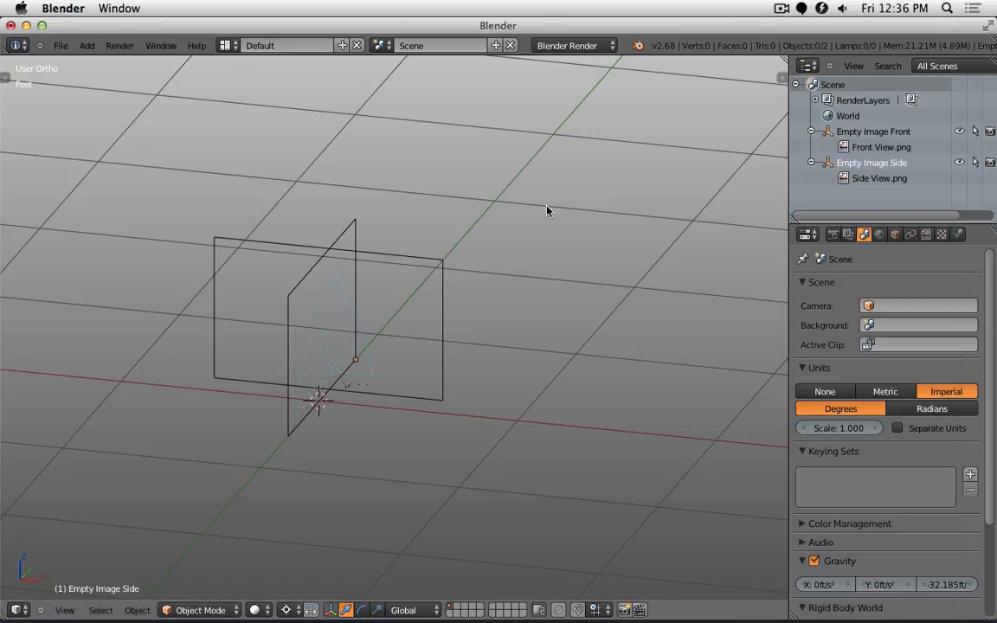
- Select both image empties and move them to the first layer of the bottom row
key("a")
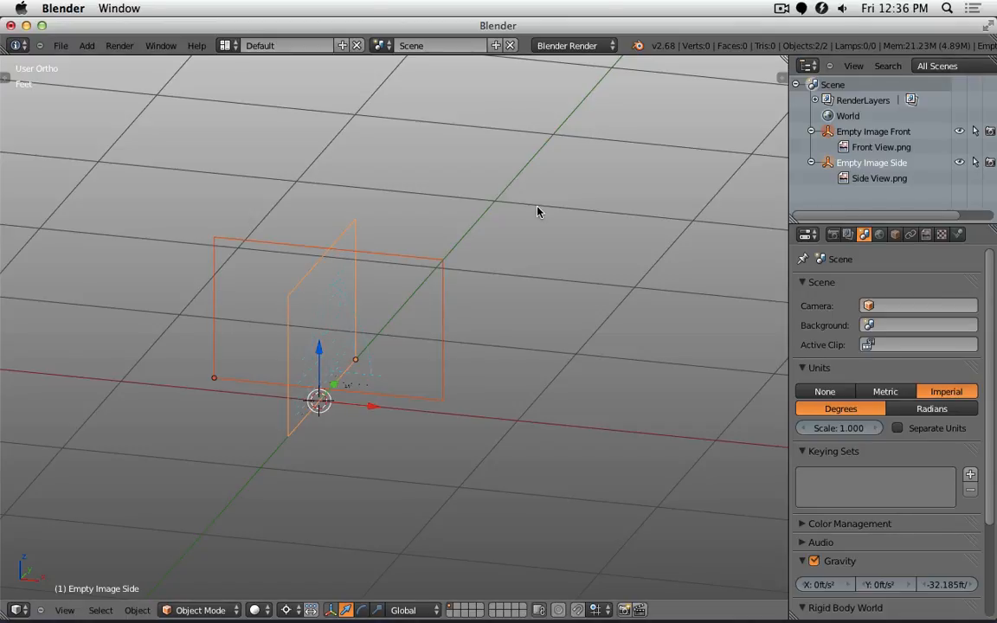
key("m")
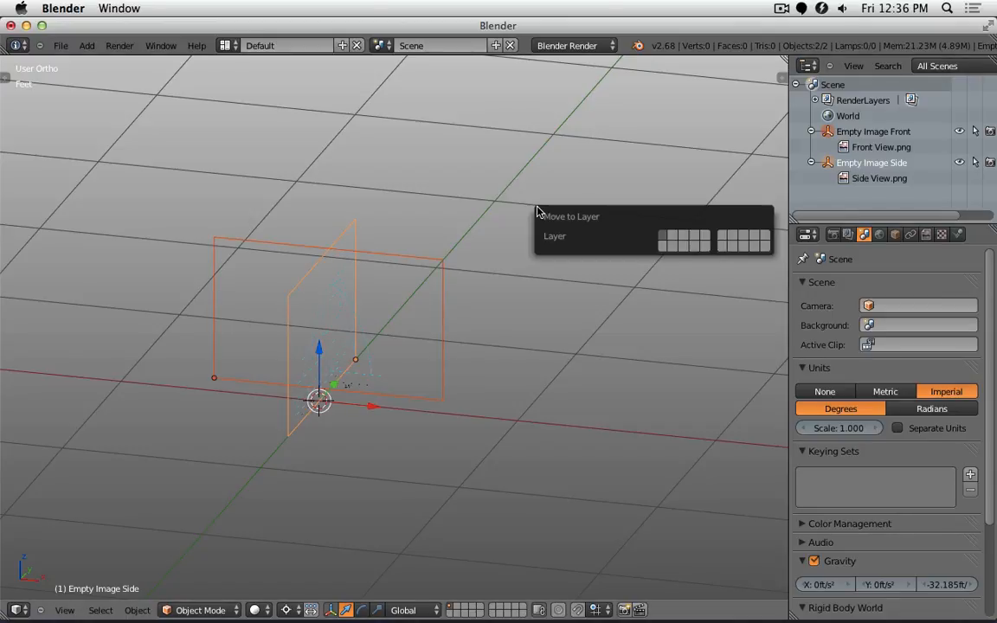
left_click(662, 249)
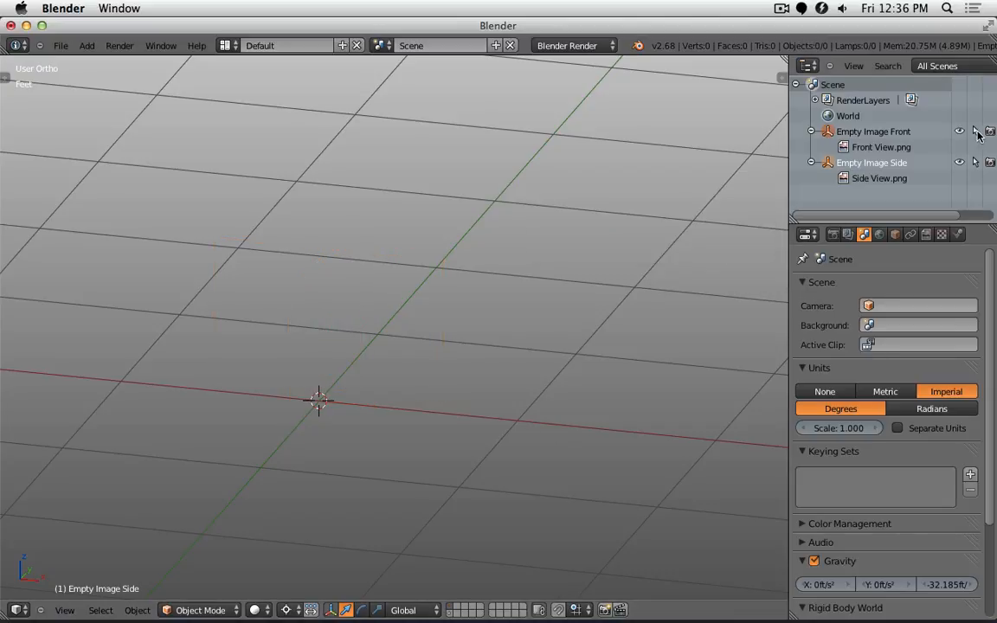
- Show the image empties' layer alongside the first layer, toggling it off and on to check both references
left_click(451, 614)
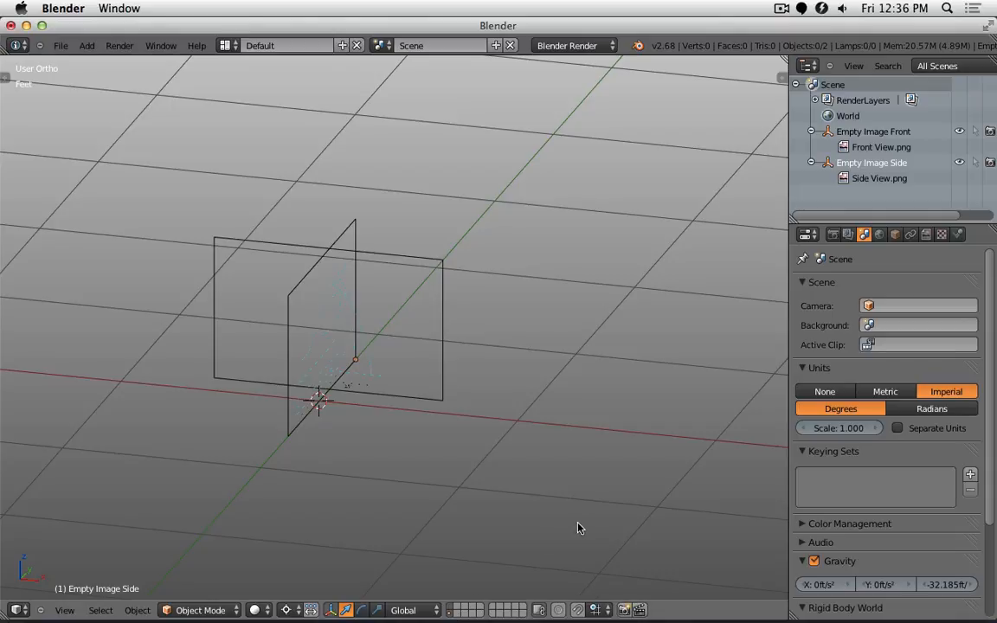
left_click(451, 611)
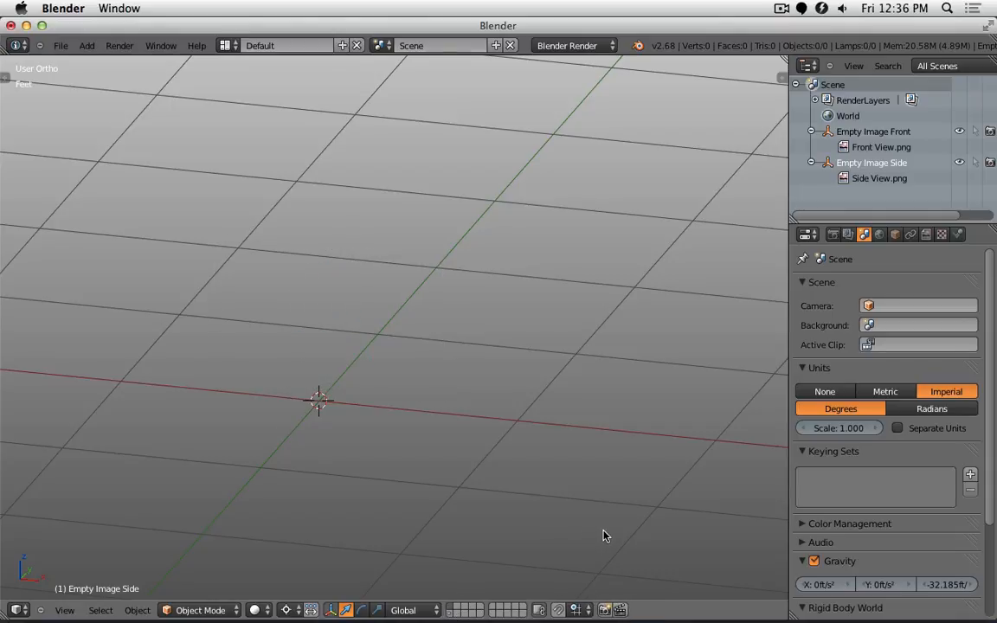
left_click(450, 613)
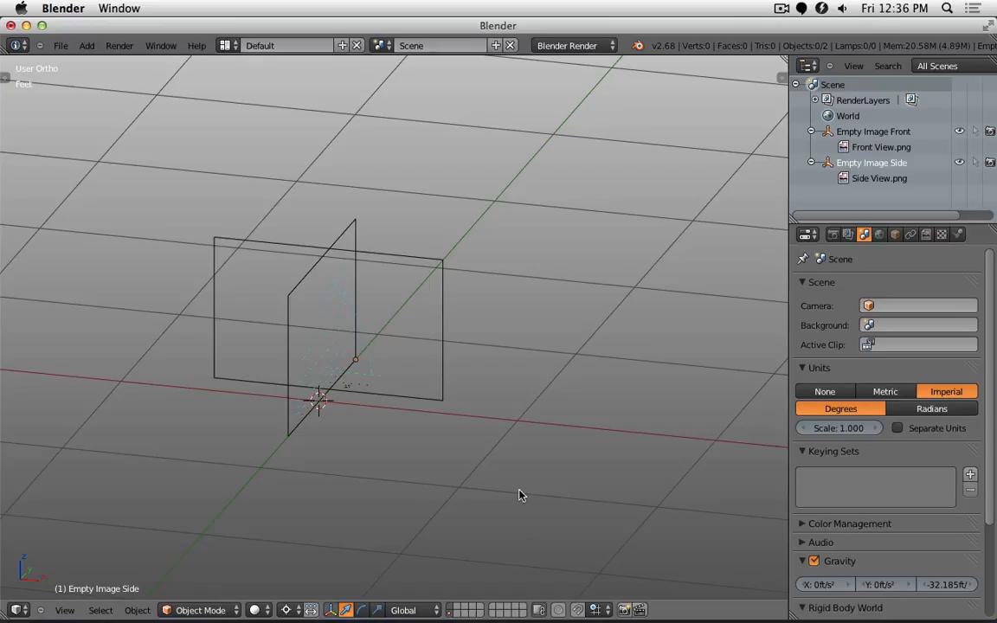
middle_click_drag(520, 496, 443, 470)
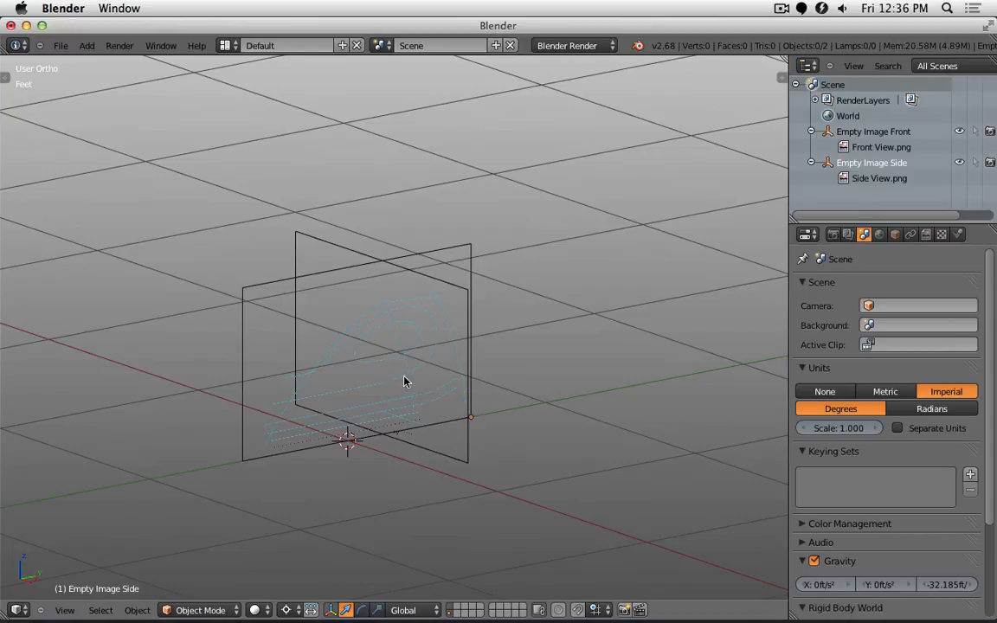
- Pack the external reference images into the .blend file
left_click(61, 45)
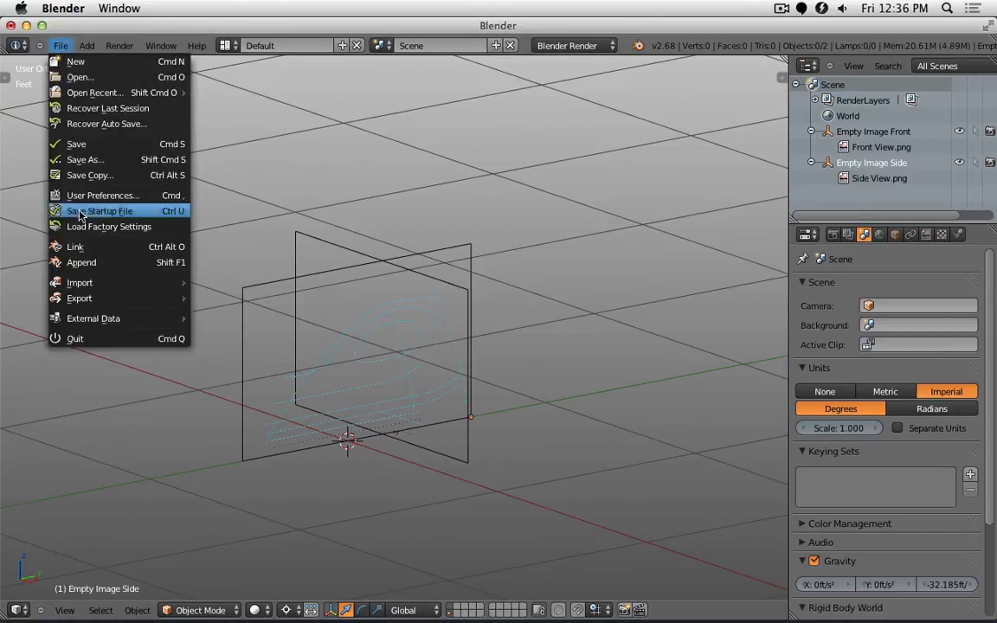
mouse_move(136, 319)
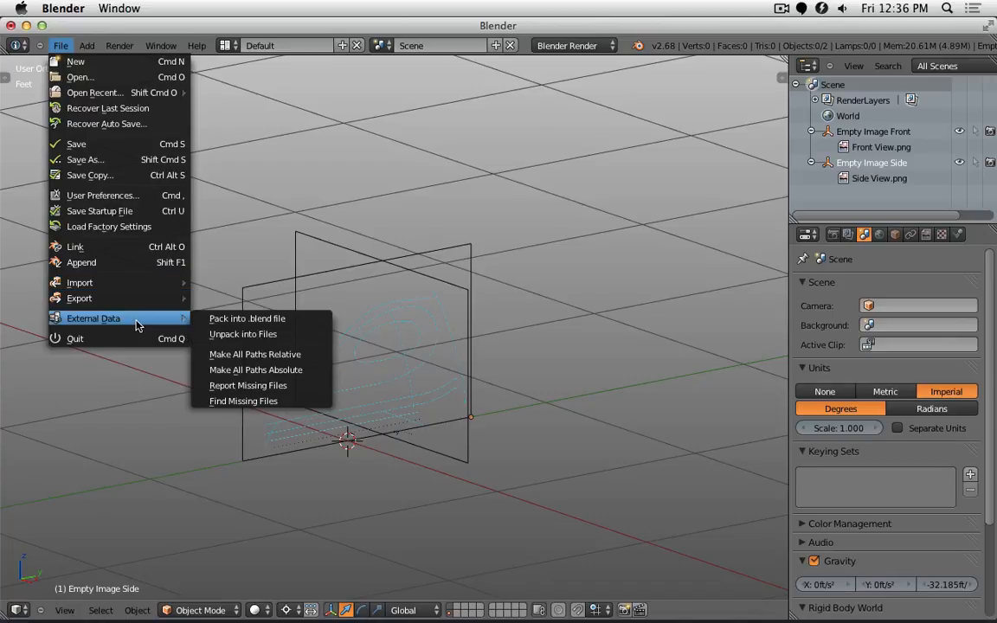
left_click(245, 319)
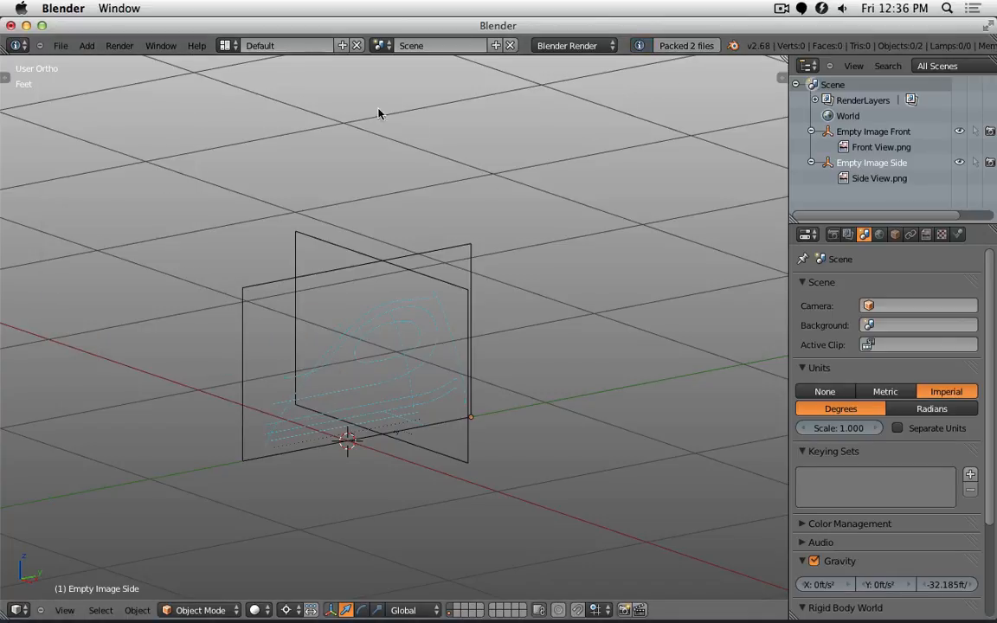
- Save the file to the Desktop as Iron.blend with compression enabled
left_click(61, 45)
left_click(82, 160)
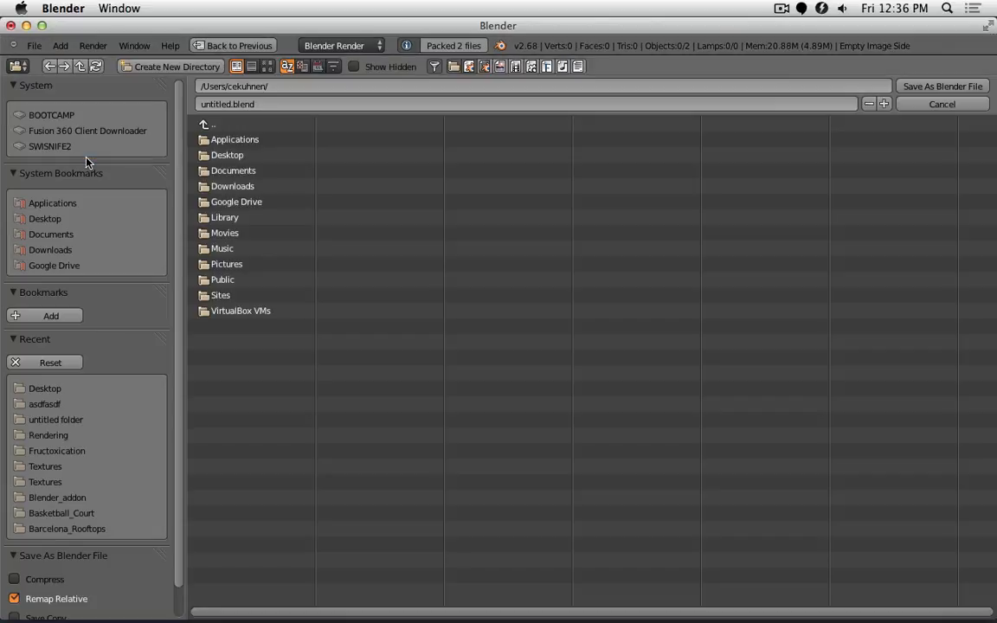
left_click(47, 219)
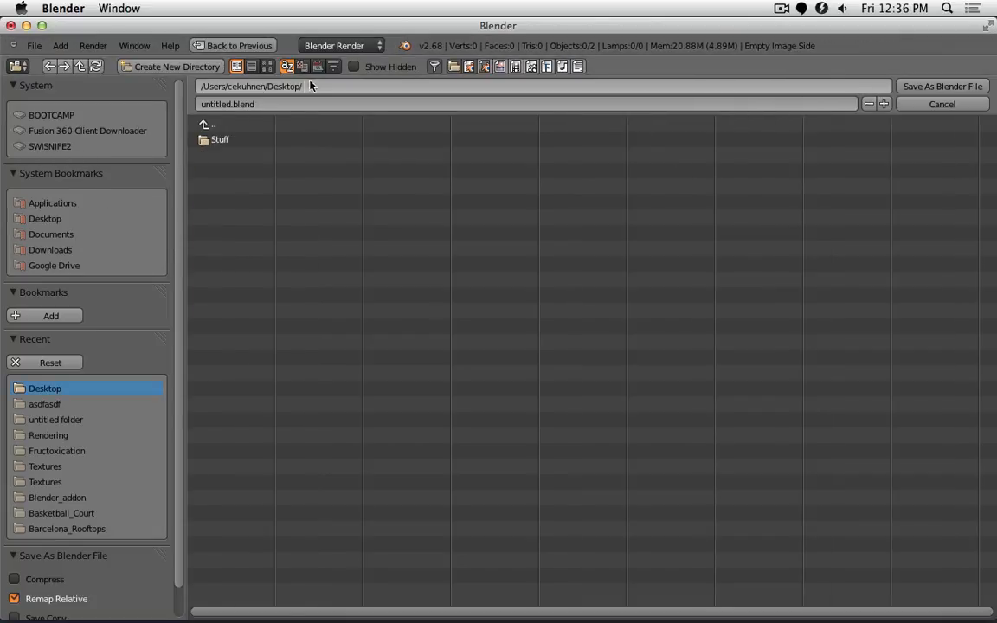
left_click(270, 103)
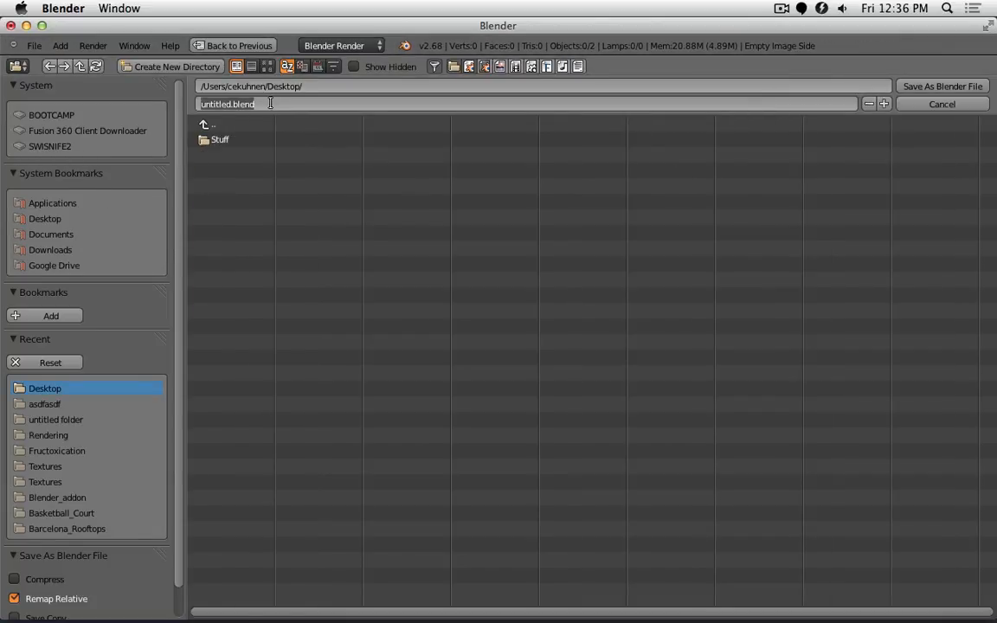
type("Iron")
key("Return")
left_click(14, 579)
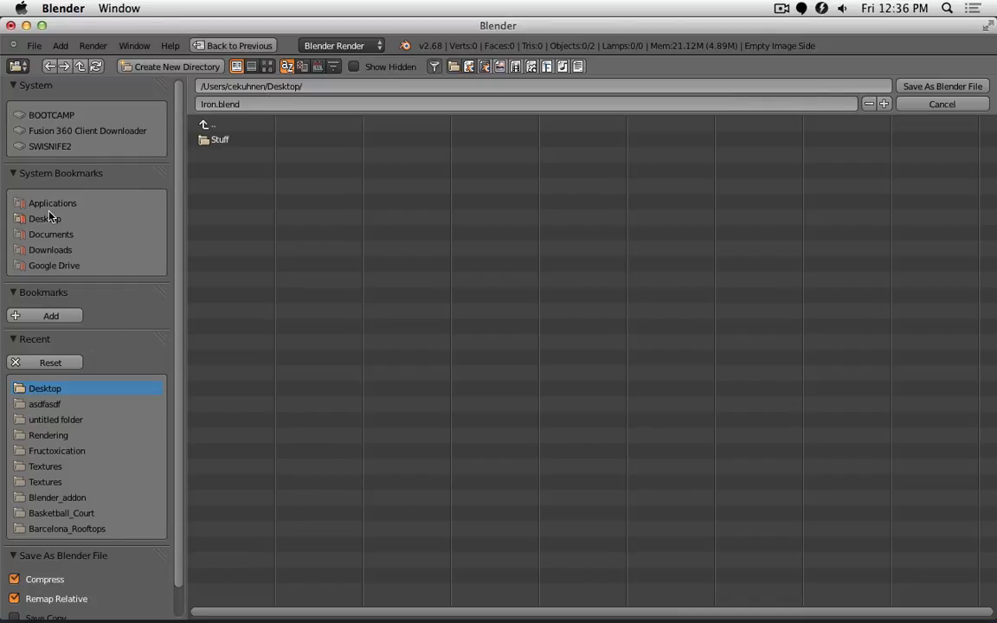
left_click(958, 88)
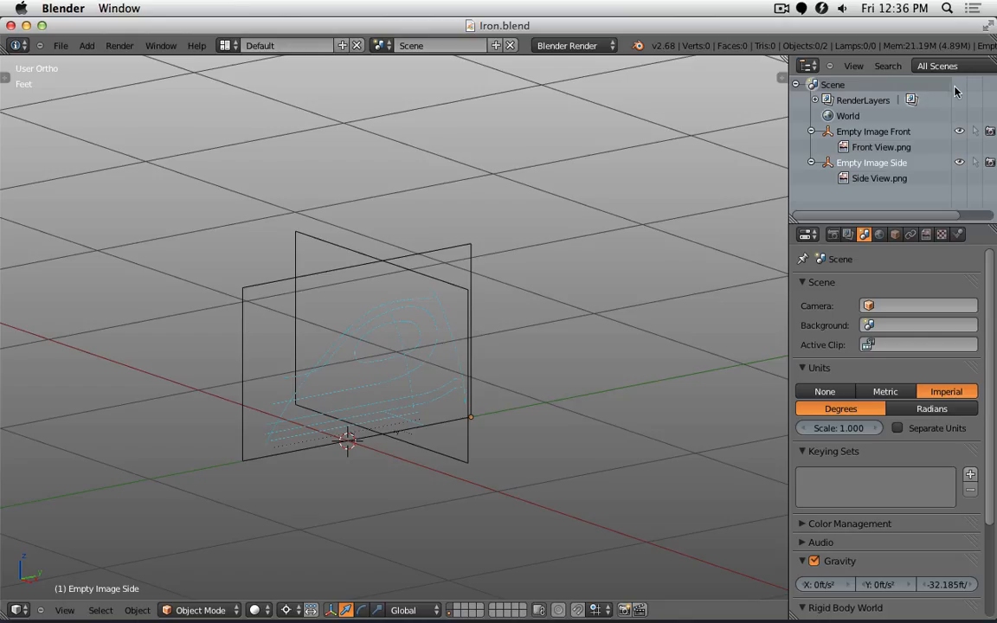
- Switch to Pixelmator and brush a small red scribble on the empty layer beside the upper part of the front-view curve
left_click(591, 277)
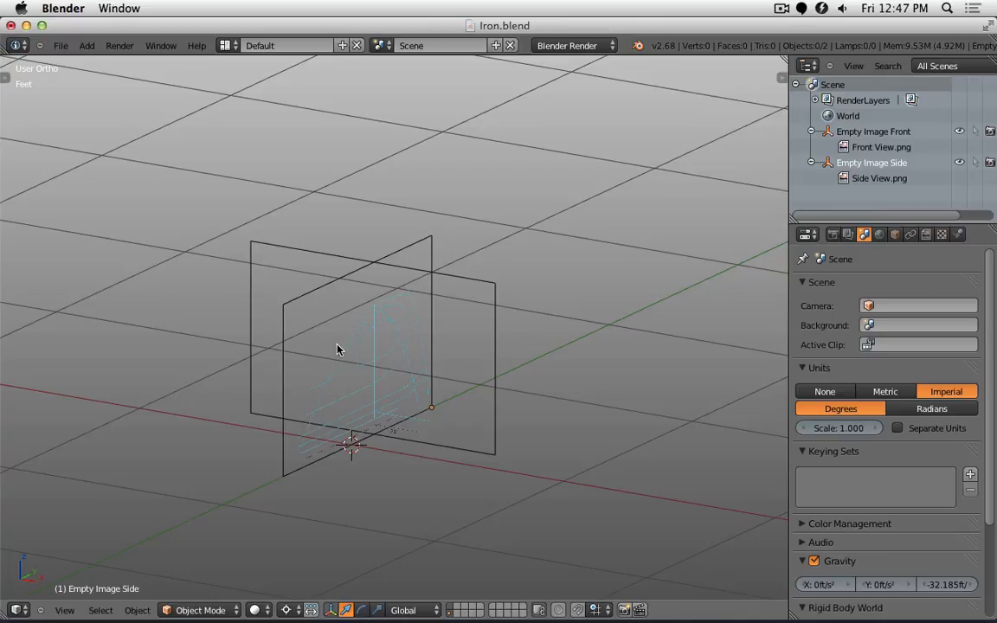
key("super+Tab")
key("super+Tab")
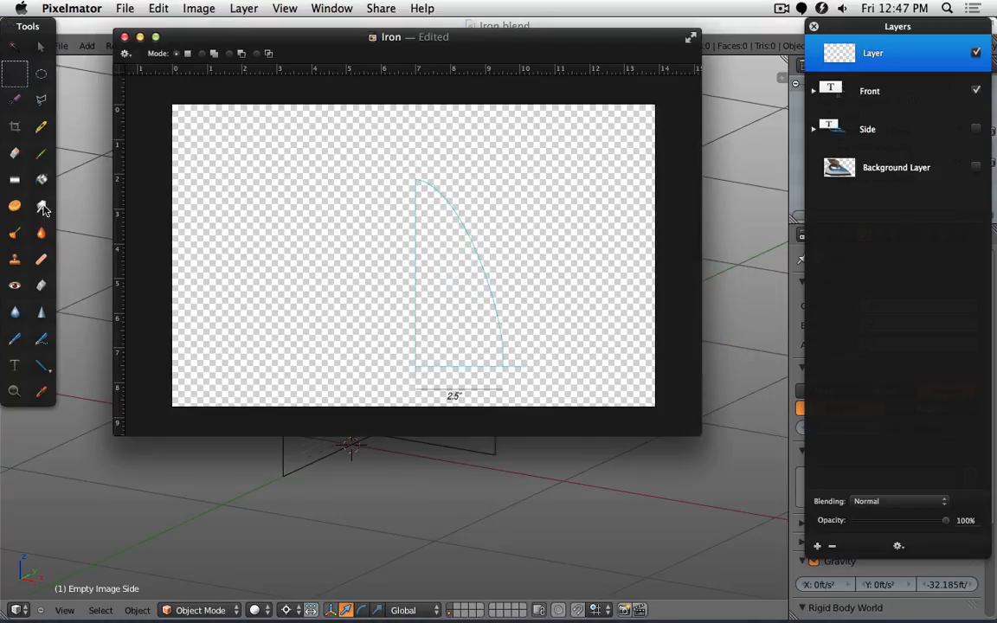
left_click(40, 156)
left_click_drag(523, 183, 521, 192)
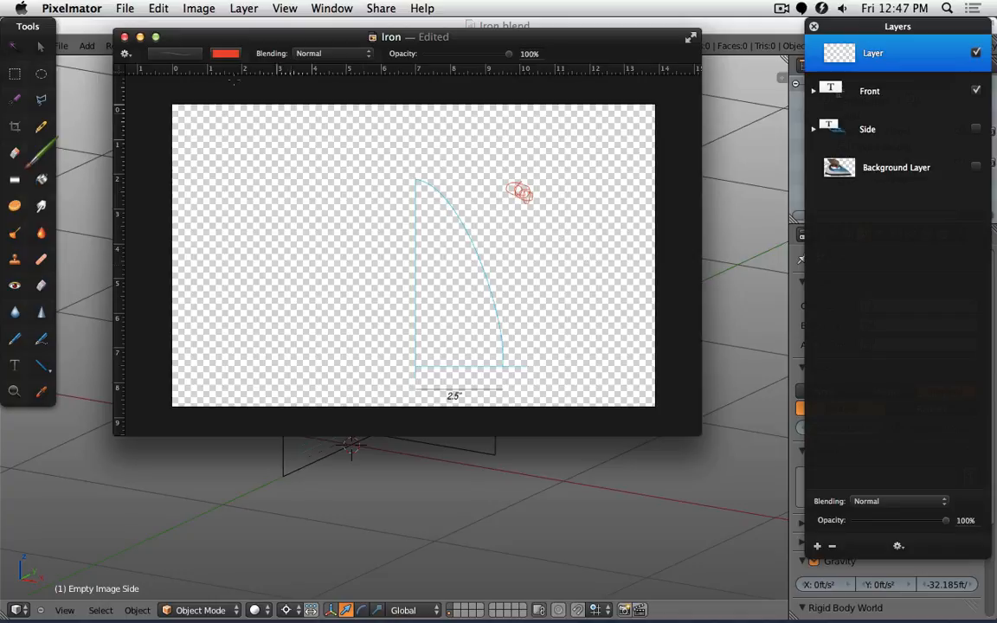
- Export the edited drawing as a PNG to the Desktop, replacing the existing Front View file
left_click(125, 8)
left_click(156, 168)
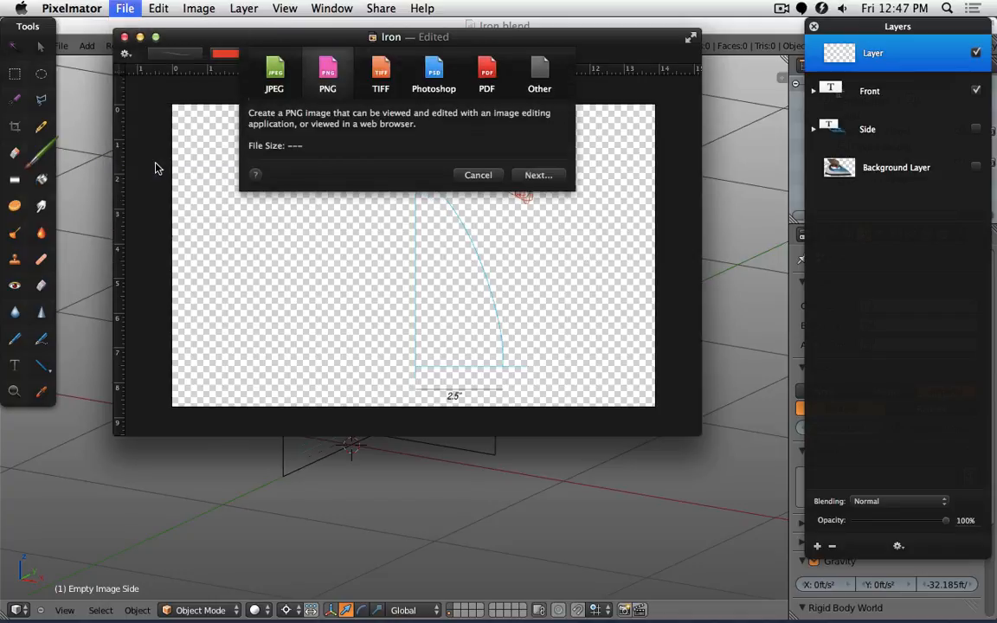
left_click(326, 69)
left_click(550, 162)
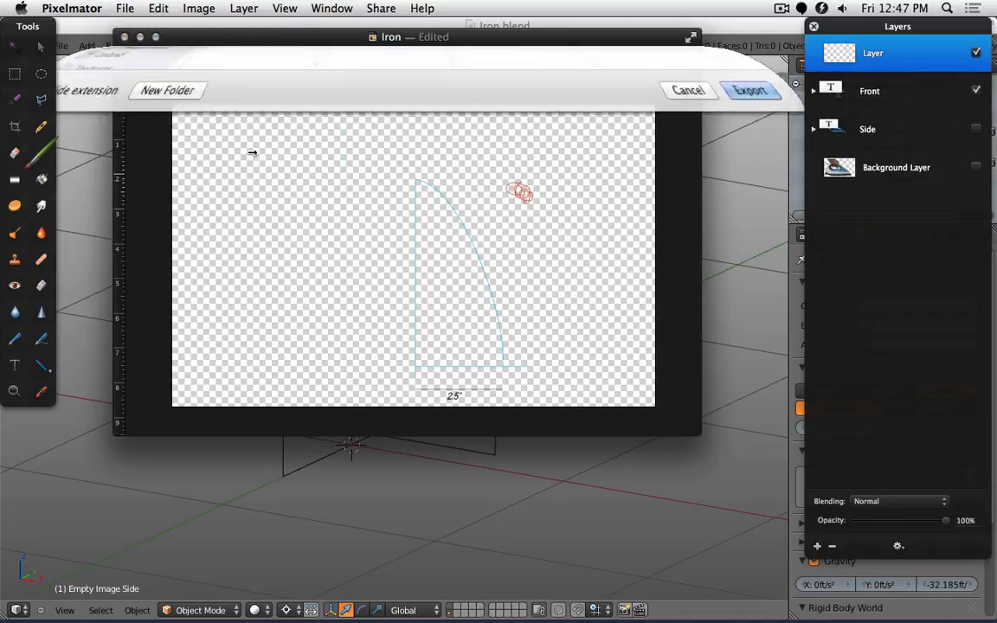
left_click(198, 137)
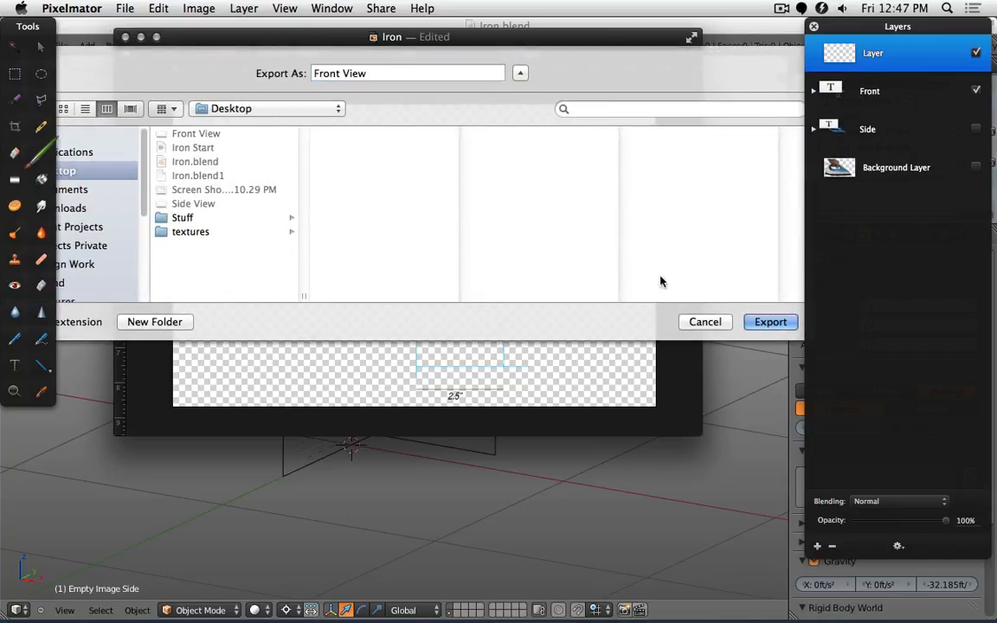
left_click(764, 323)
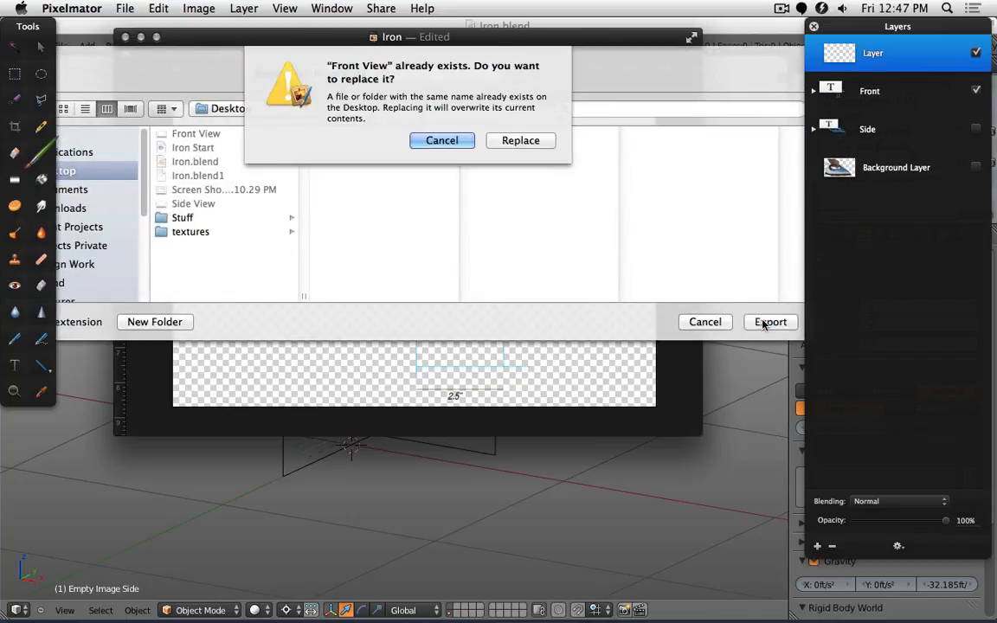
left_click(542, 138)
- Return to Blender, make the front image empty selectable again, and select it with its image settings open
left_click(734, 31)
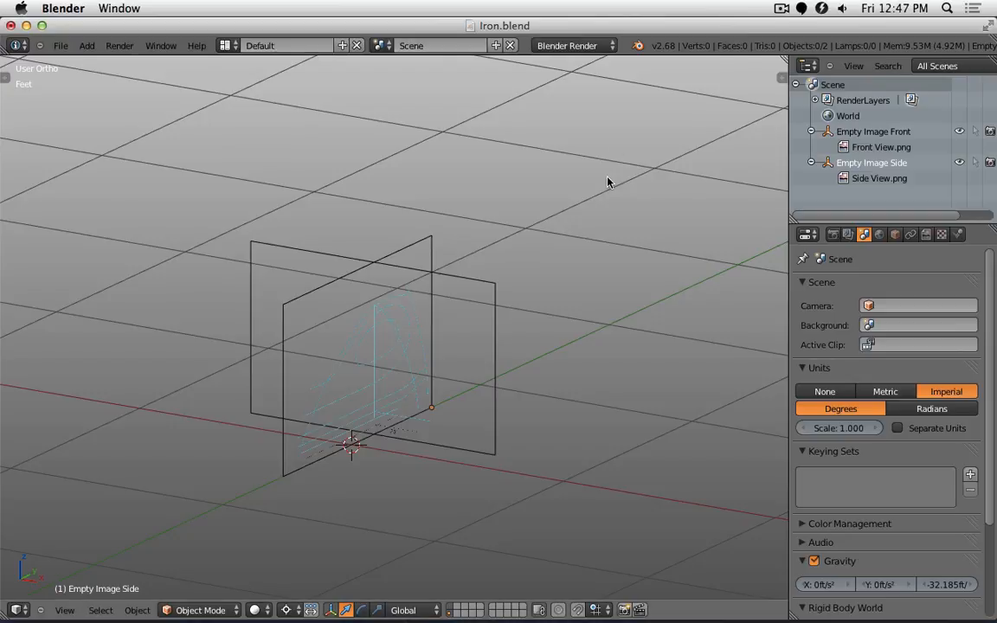
middle_click_drag(475, 326, 494, 338)
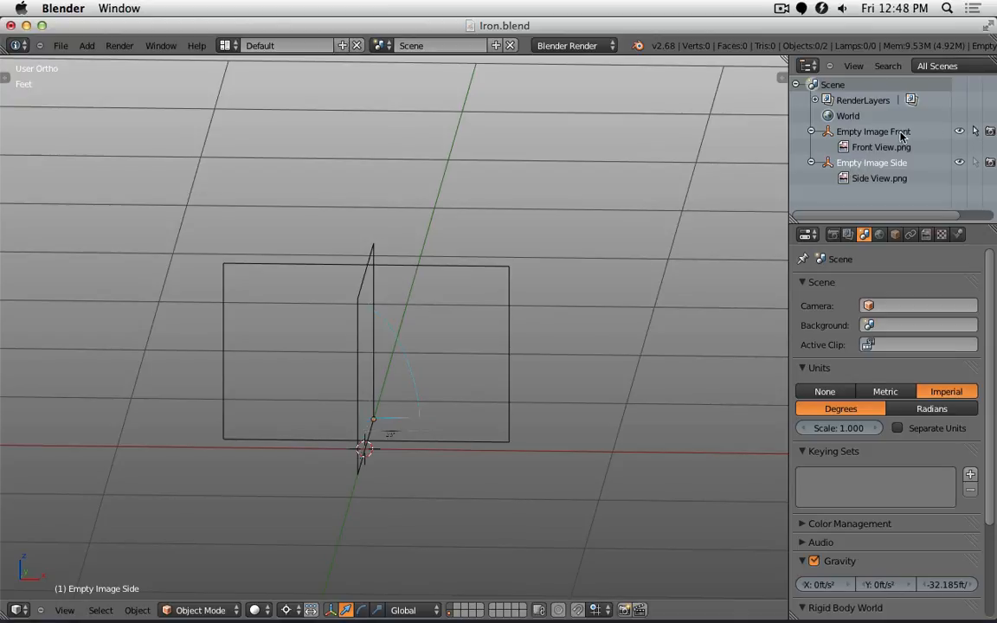
left_click(812, 130)
left_click(927, 234)
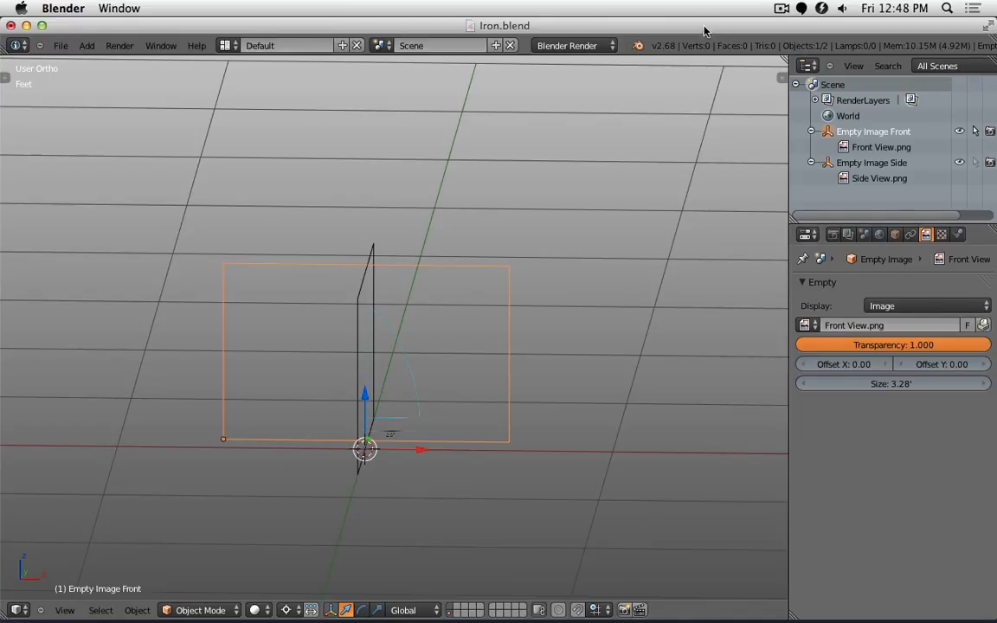
- Move the Blender window aside to check the files on the Desktop, and restore it to full size
left_click_drag(704, 27, 583, 419)
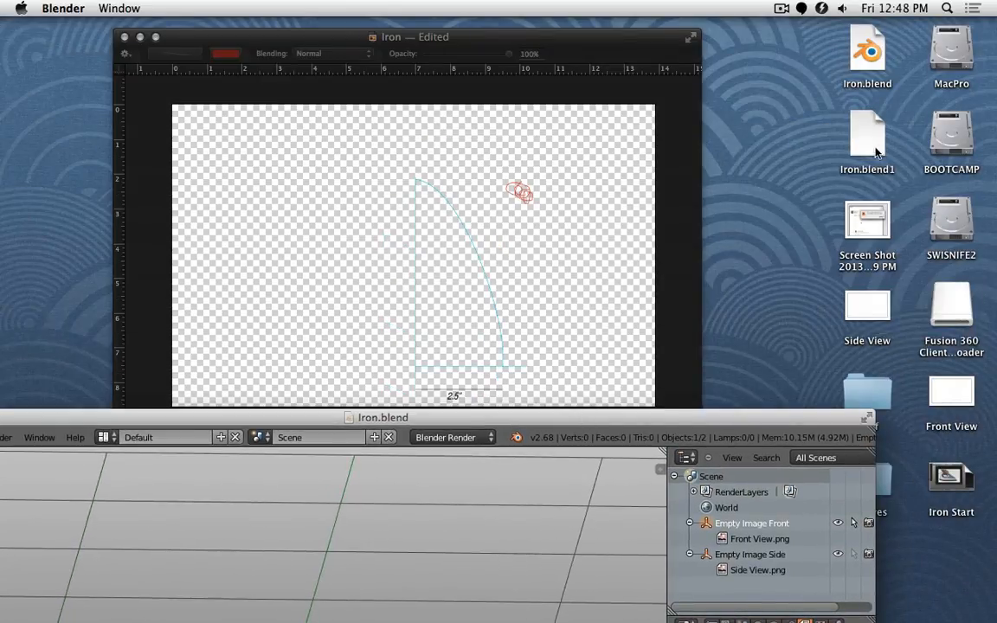
left_click_drag(127, 416, 439, 398)
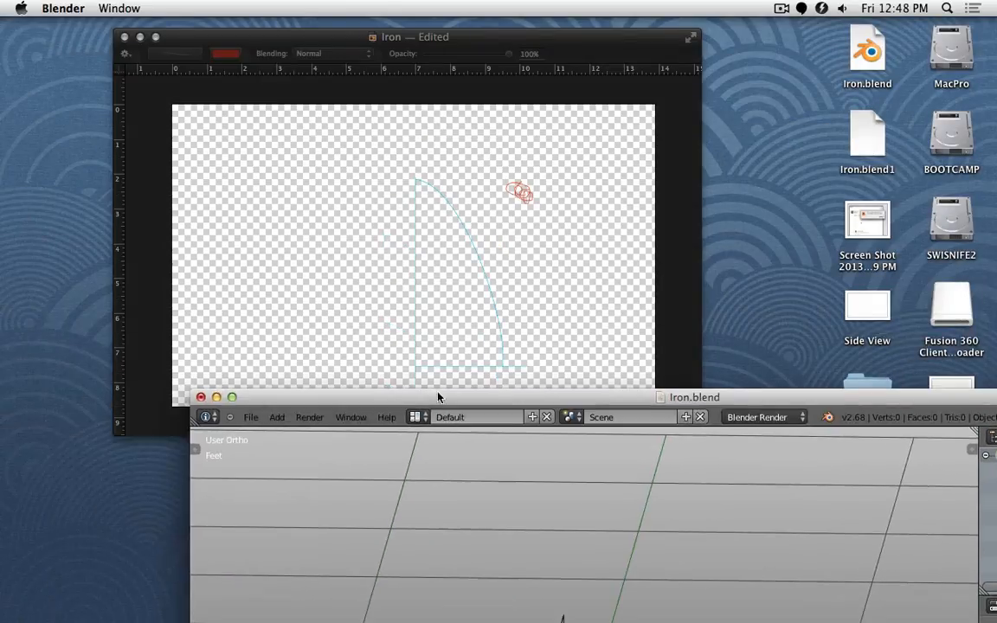
left_click(233, 398)
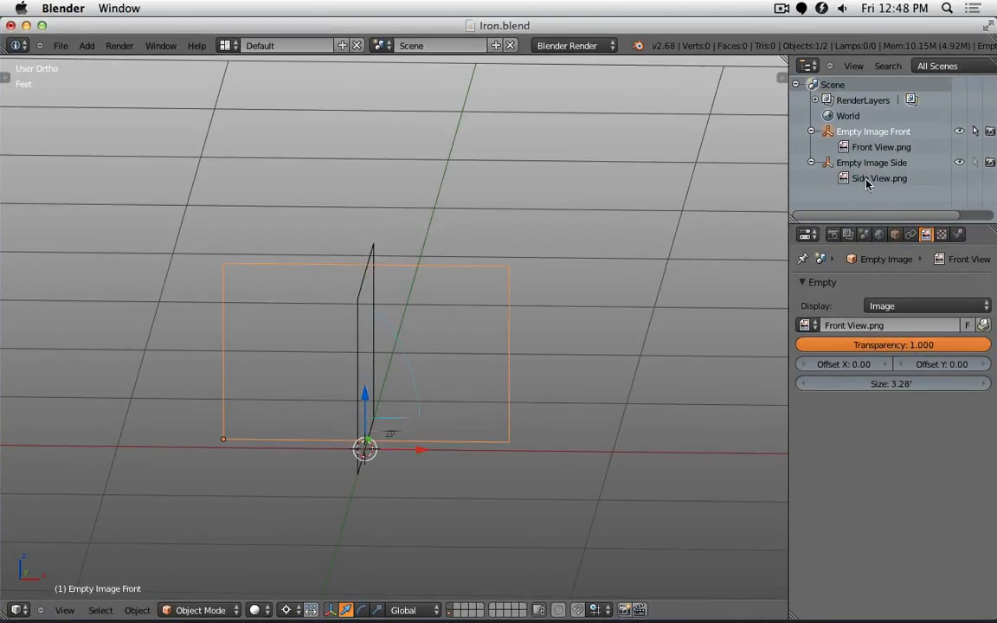
- Change the Outliner area to a UV/Image Editor showing Front View.png and resize the areas to give it more room
left_click(809, 67)
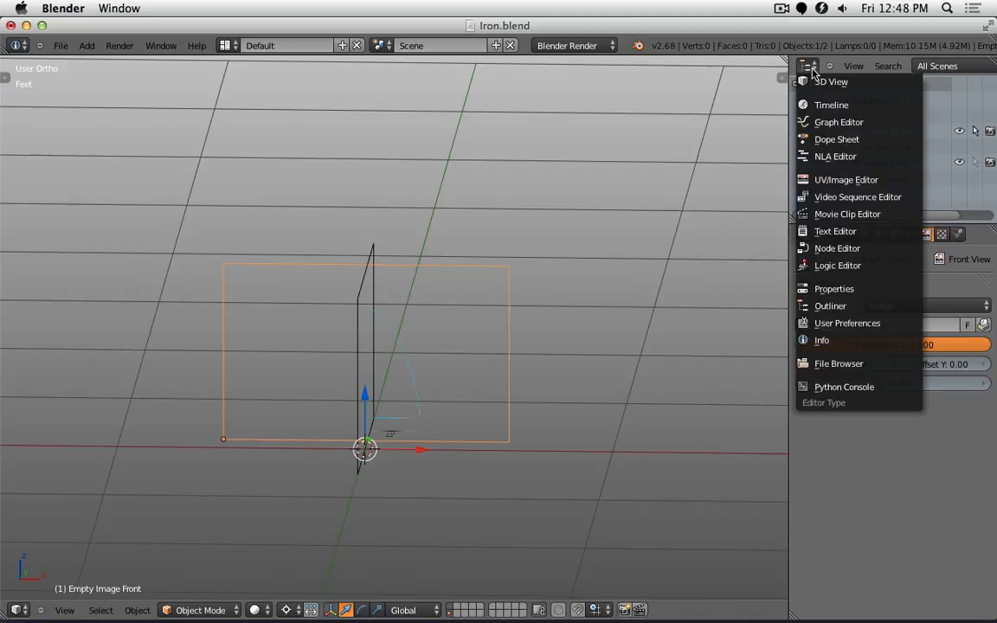
left_click(902, 186)
left_click_drag(787, 170, 524, 545)
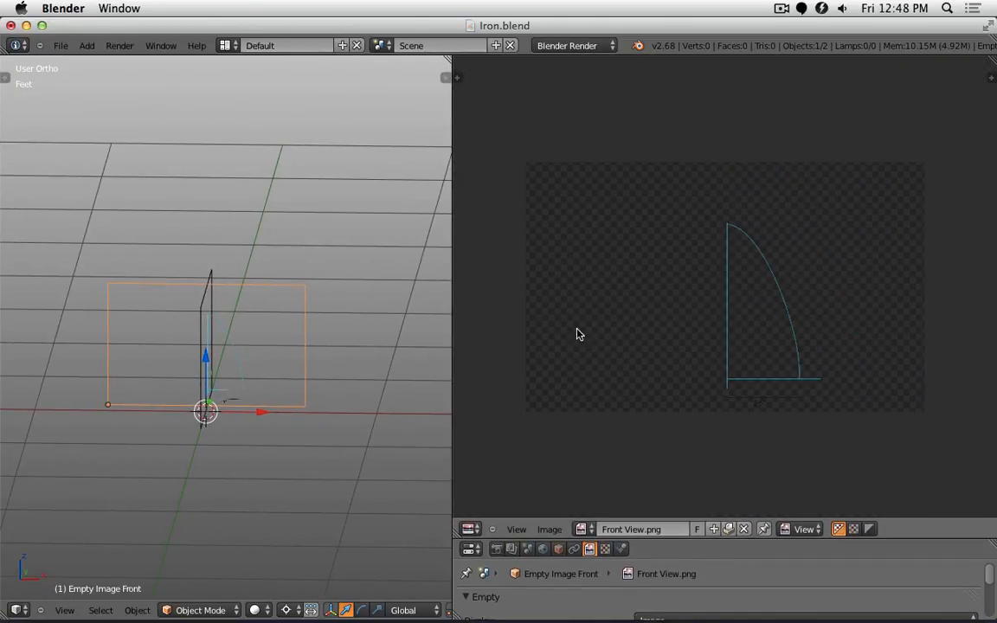
left_click_drag(764, 523, 761, 392)
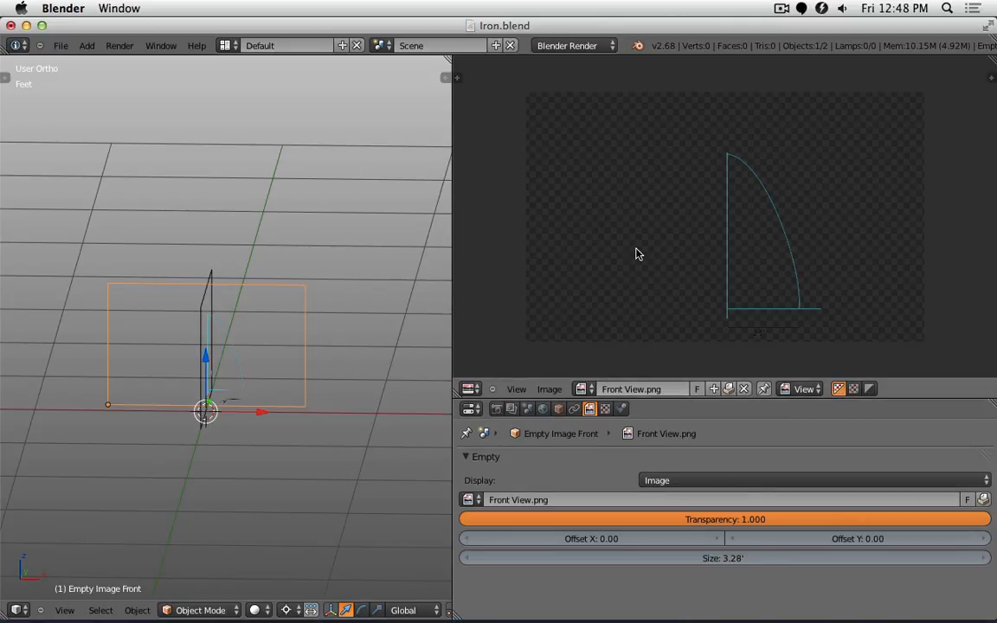
- Reload Front View.png from disk so the front reference picks up the edited drawing
middle_click_drag(292, 323, 269, 335)
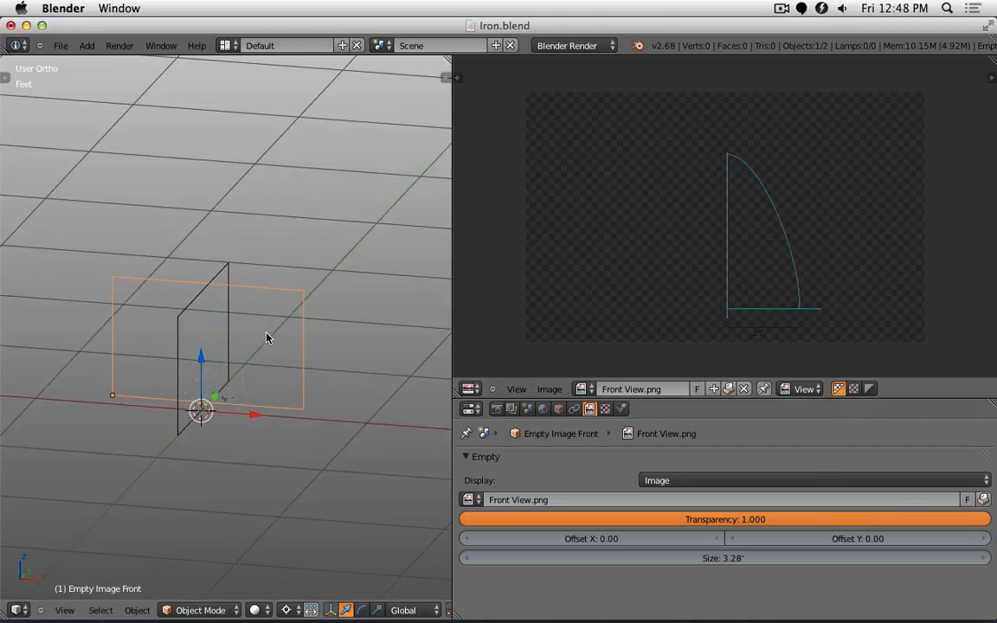
scroll(288, 316, "up", 3)
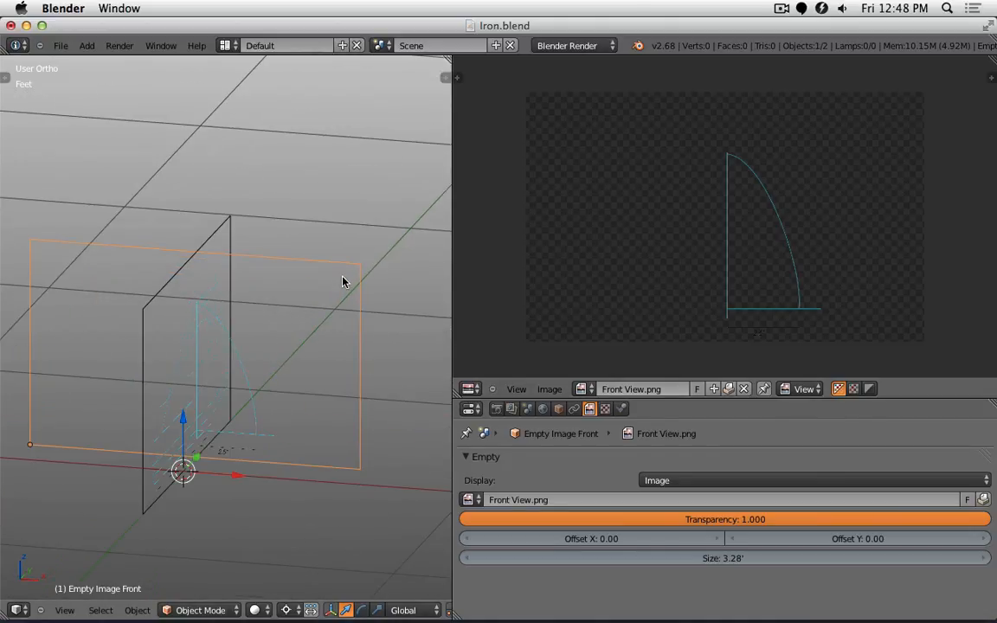
left_click(559, 390)
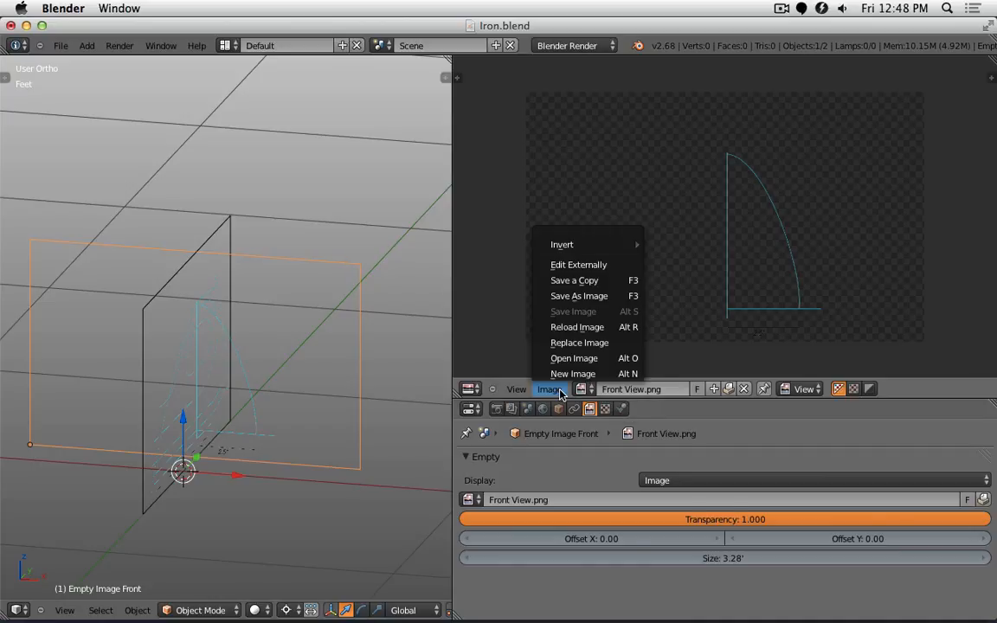
left_click(600, 334)
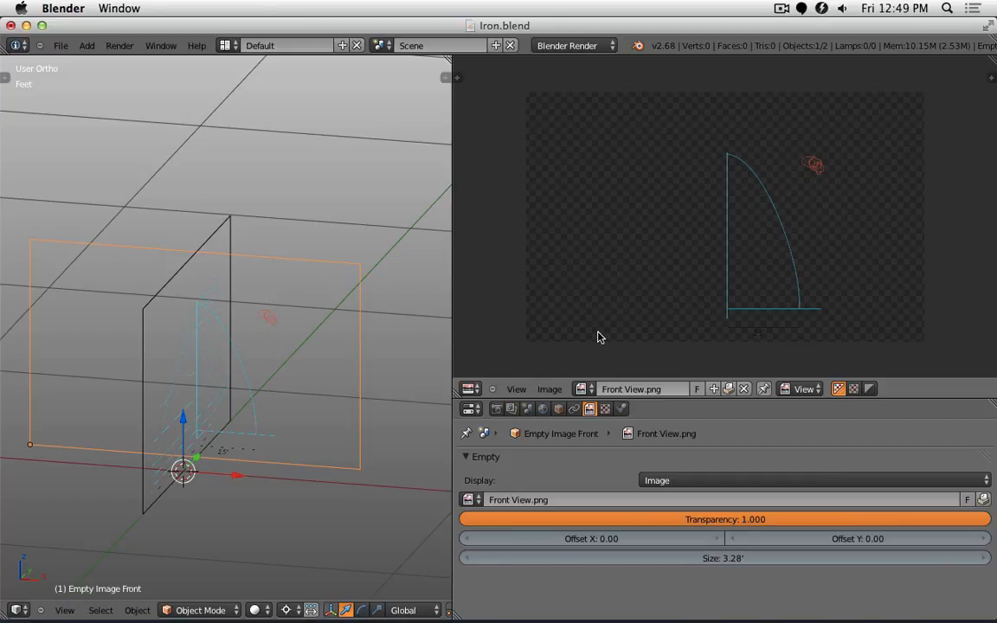
- Switch to Pixelmator and delete the red scribble from the layer using a rectangular selection
left_click(549, 389)
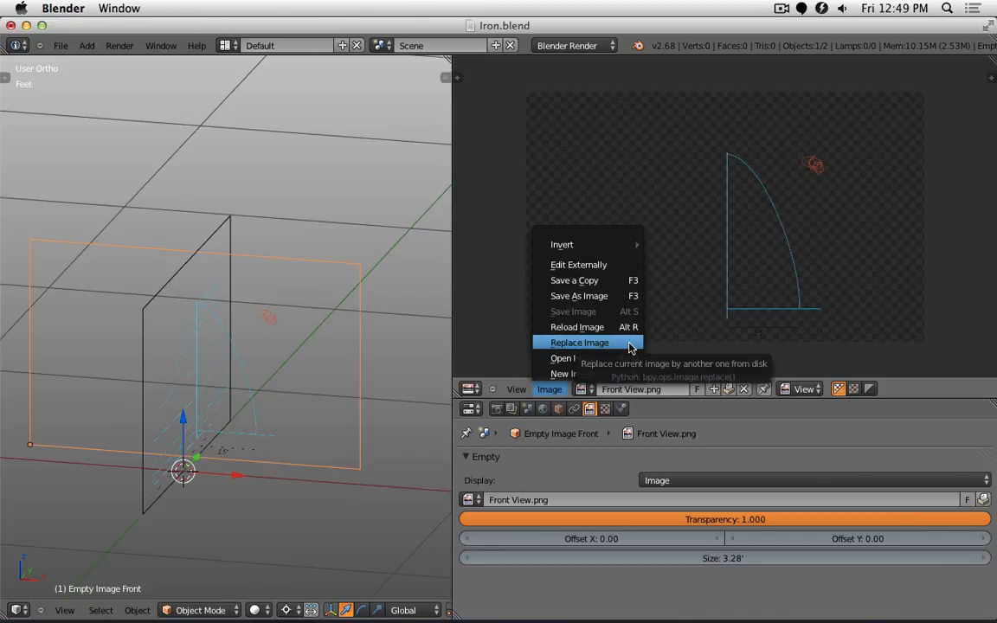
key("super+Tab")
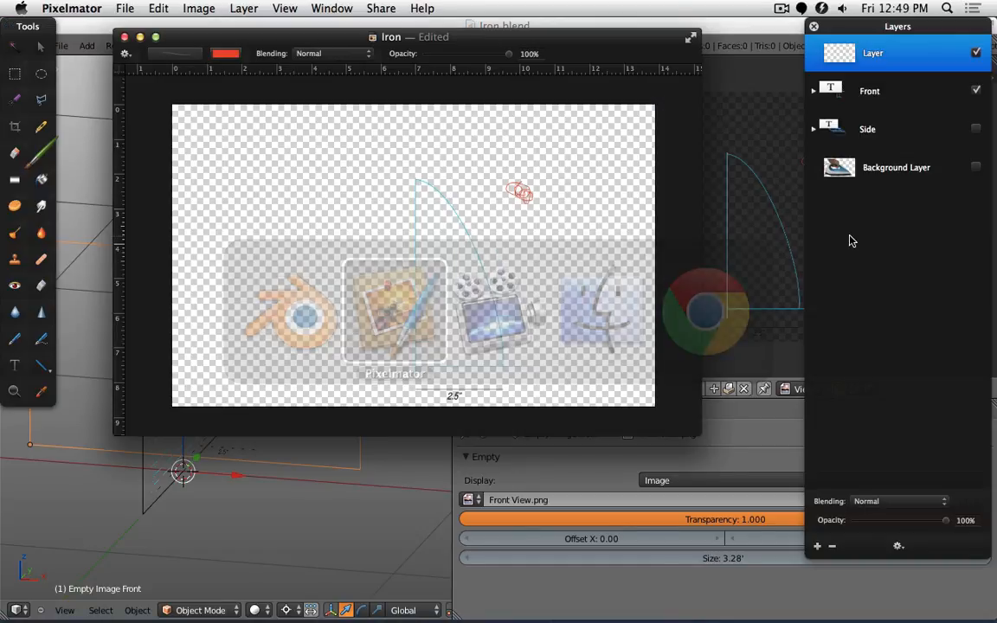
left_click(14, 74)
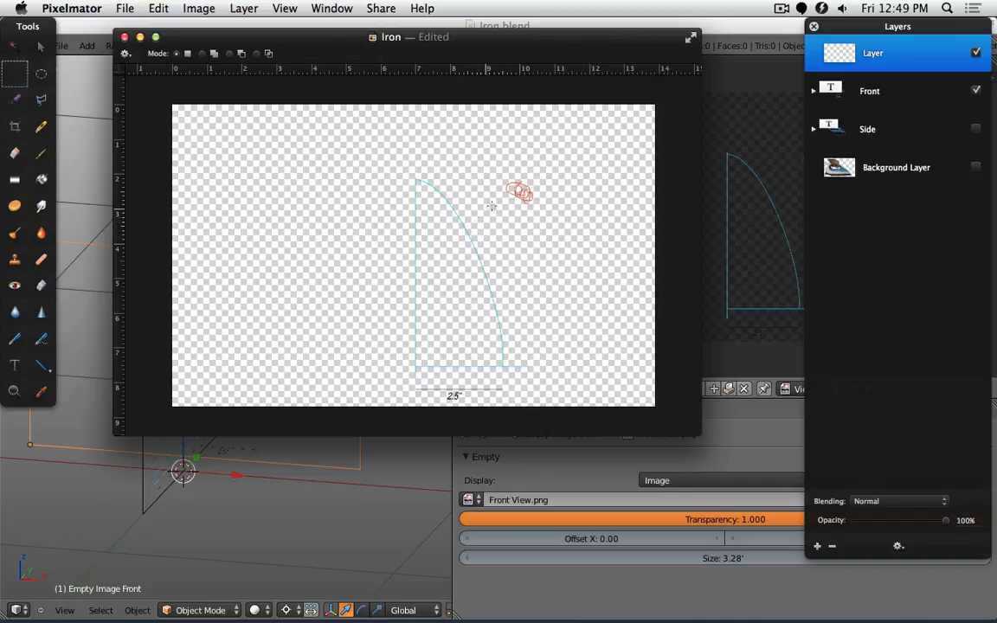
left_click_drag(492, 169, 533, 212)
key("Delete")
- Export the cleaned drawing to the Desktop as a PNG named Front View v2
left_click(123, 8)
left_click(161, 170)
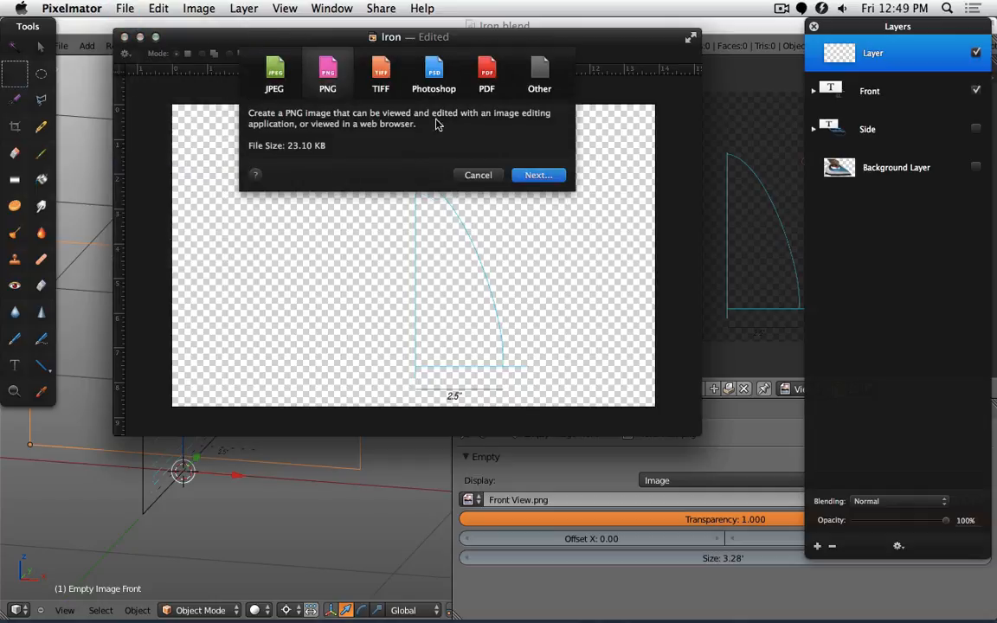
left_click(539, 174)
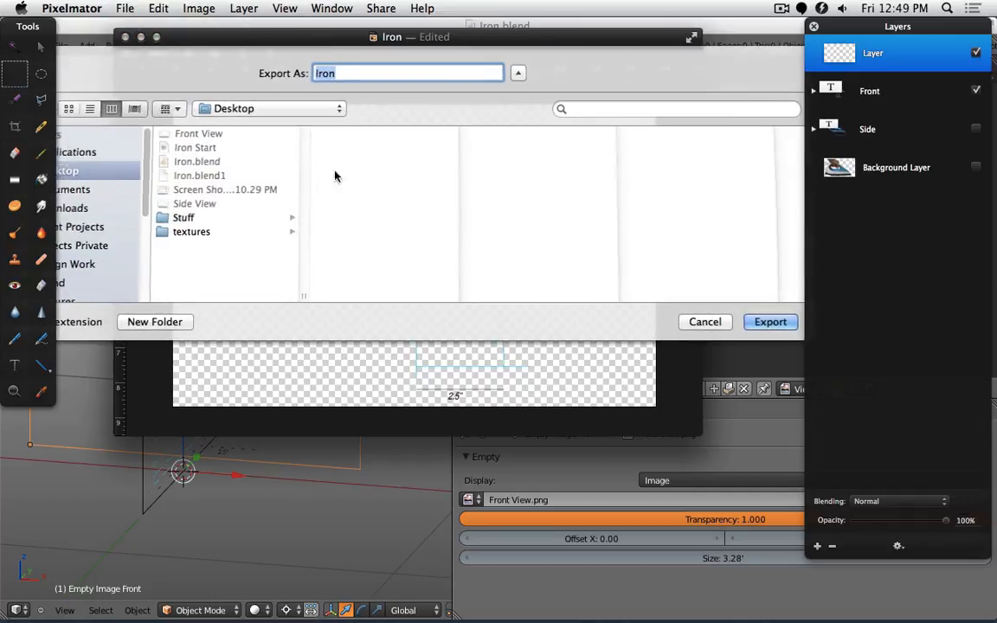
left_click(344, 73)
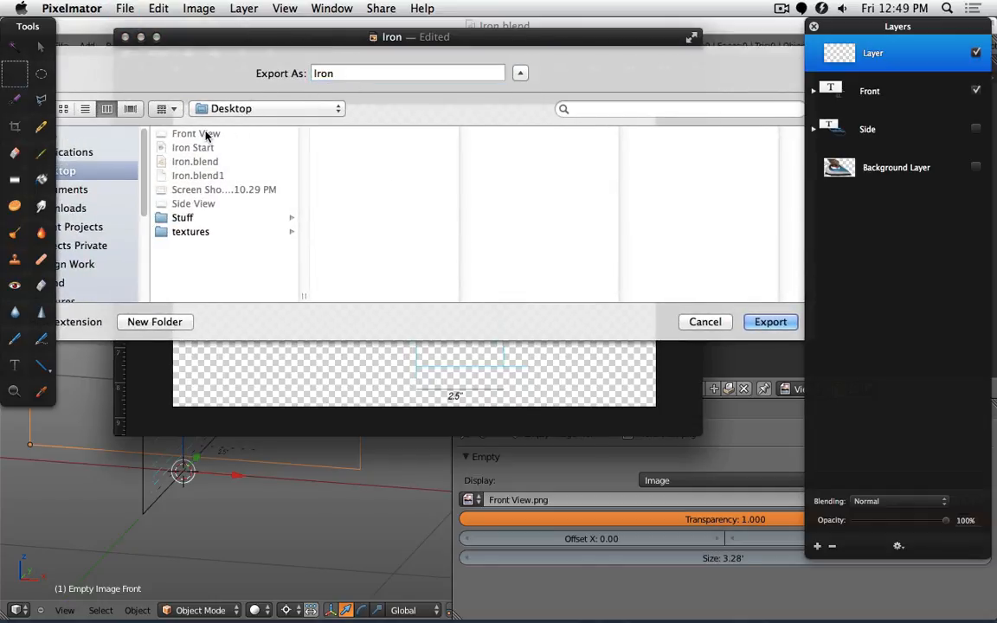
left_click(190, 133)
left_click(352, 72)
type("v2")
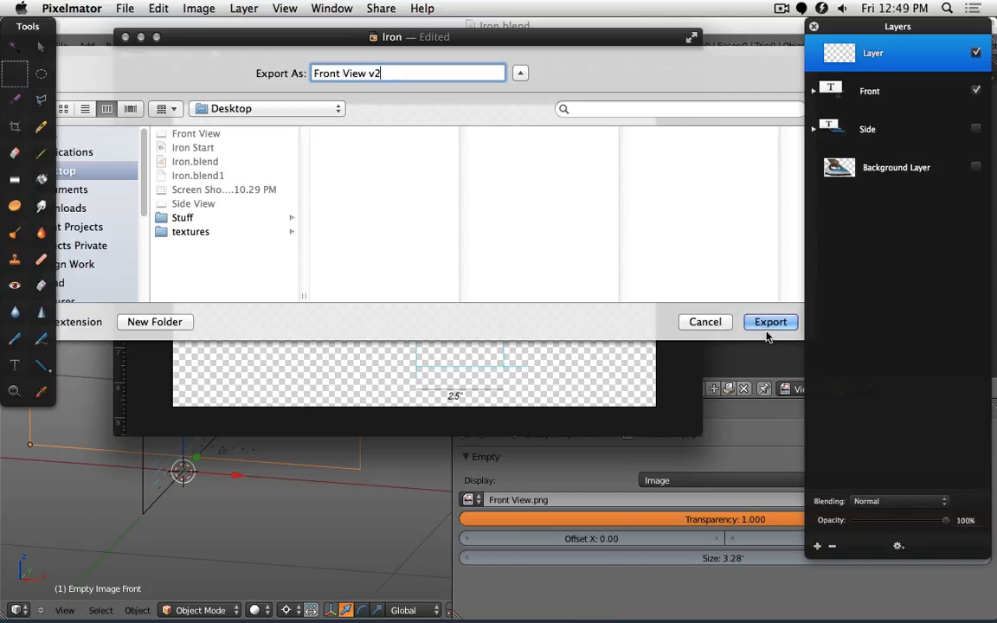
key("Return")
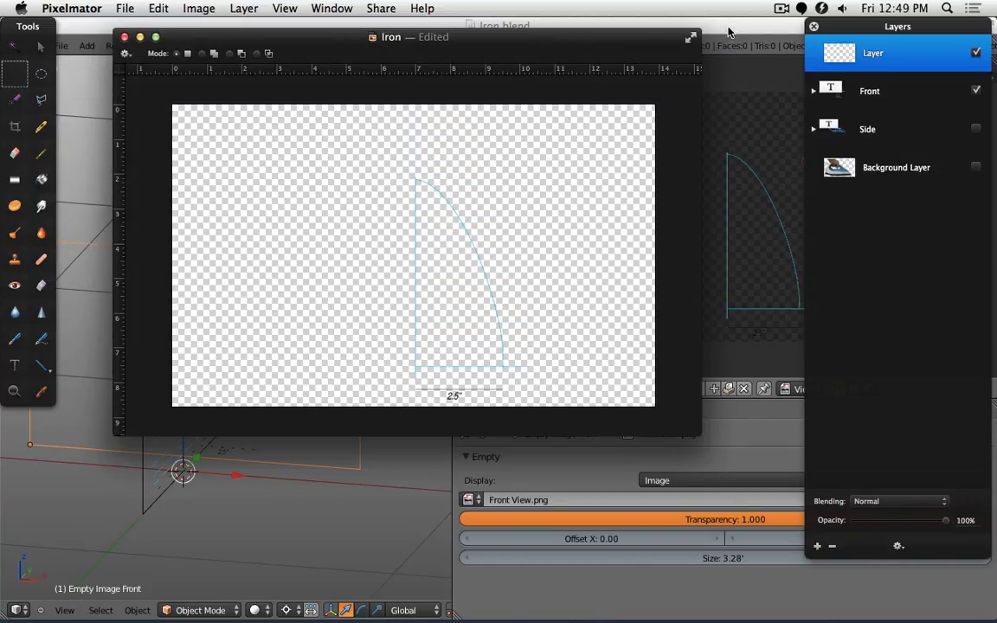
- Switch to Blender and replace the displayed front image with Front View v2.png from the Desktop
left_click(753, 61)
left_click(549, 389)
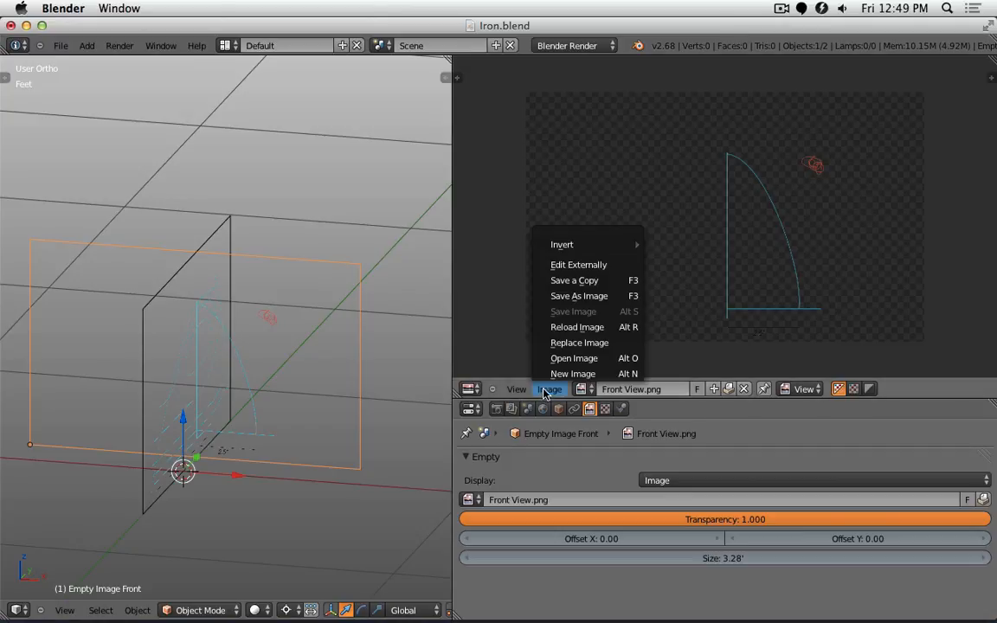
left_click(612, 344)
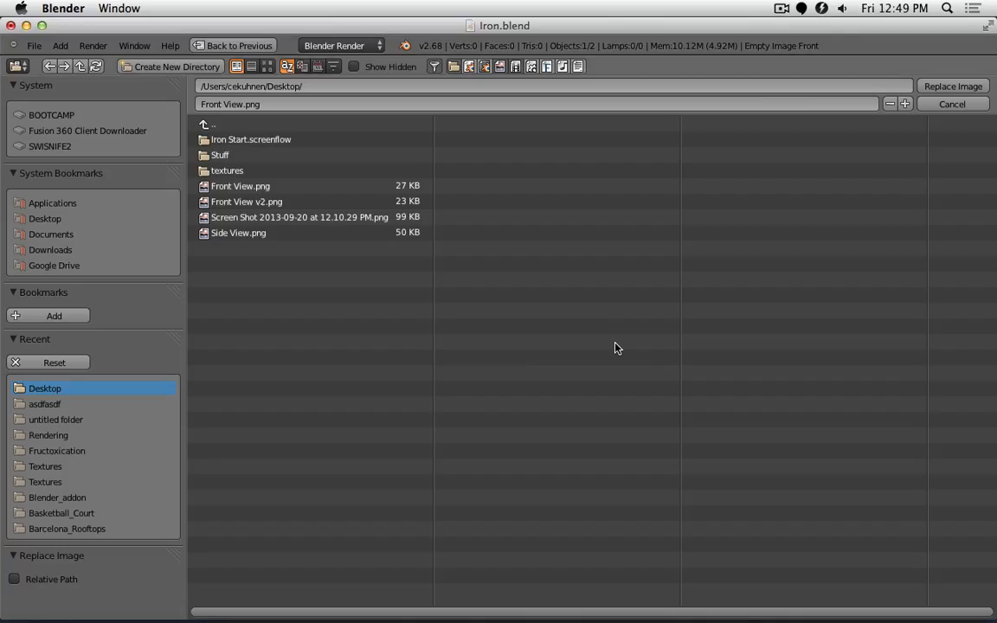
left_click(289, 202)
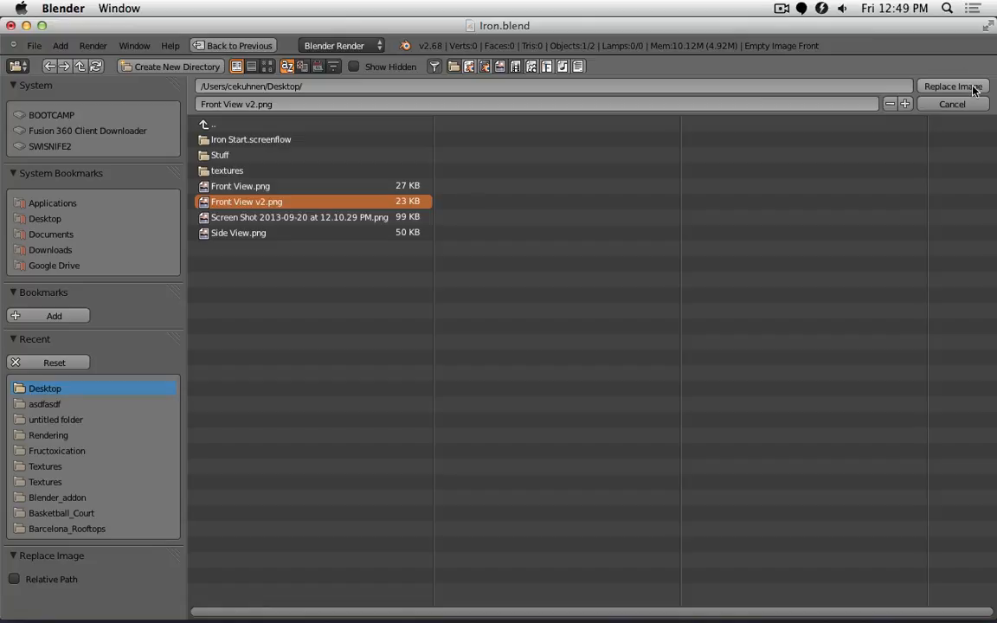
left_click(956, 87)
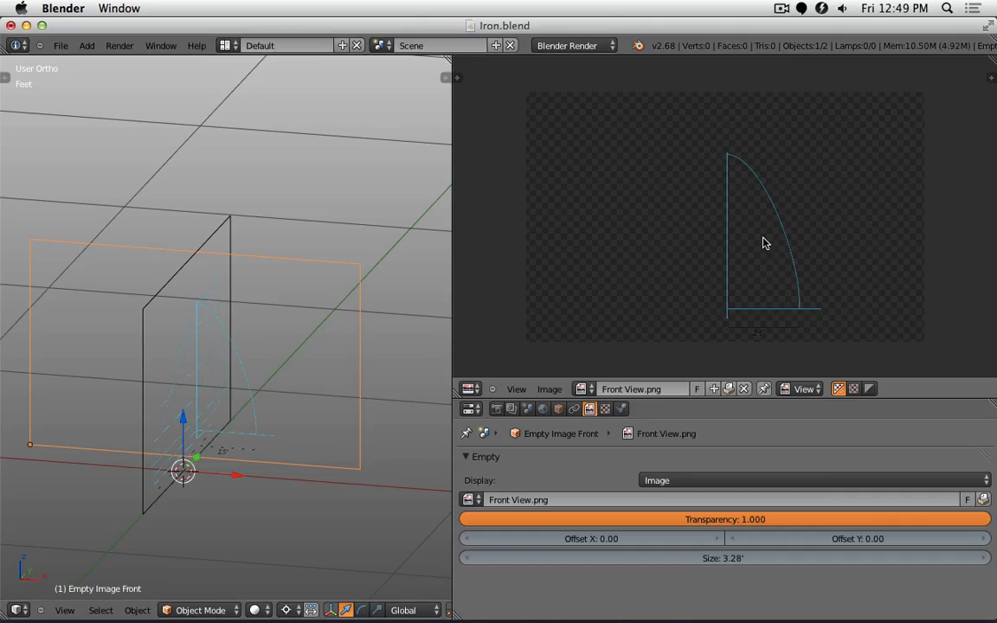
- Replace the front reference's image with the original Front View.png from the Desktop and check it in the 3D view
left_click(551, 391)
left_click(539, 344)
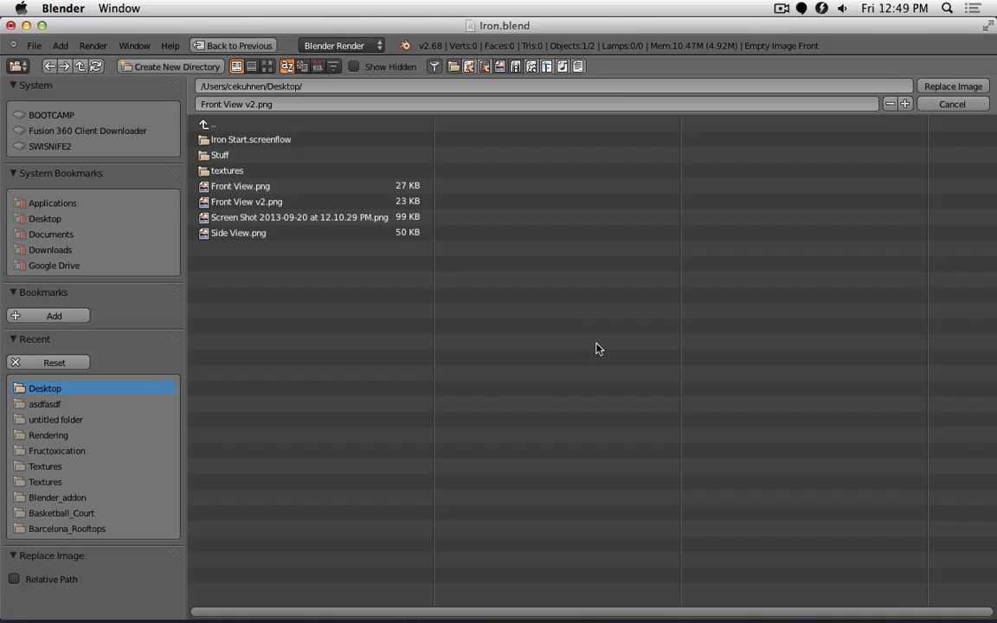
left_click(339, 201)
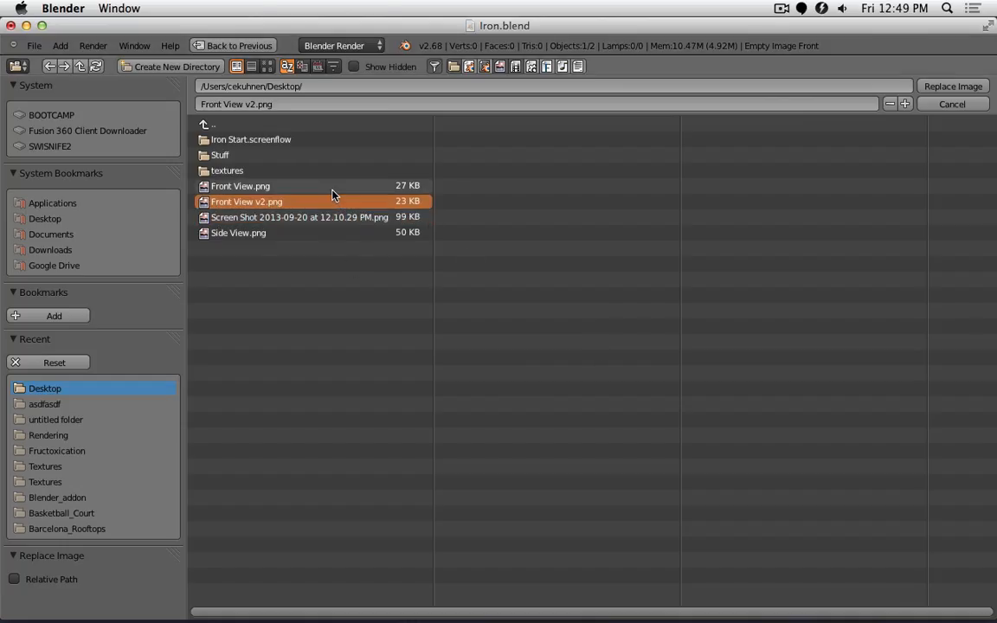
left_click(333, 186)
left_click(952, 87)
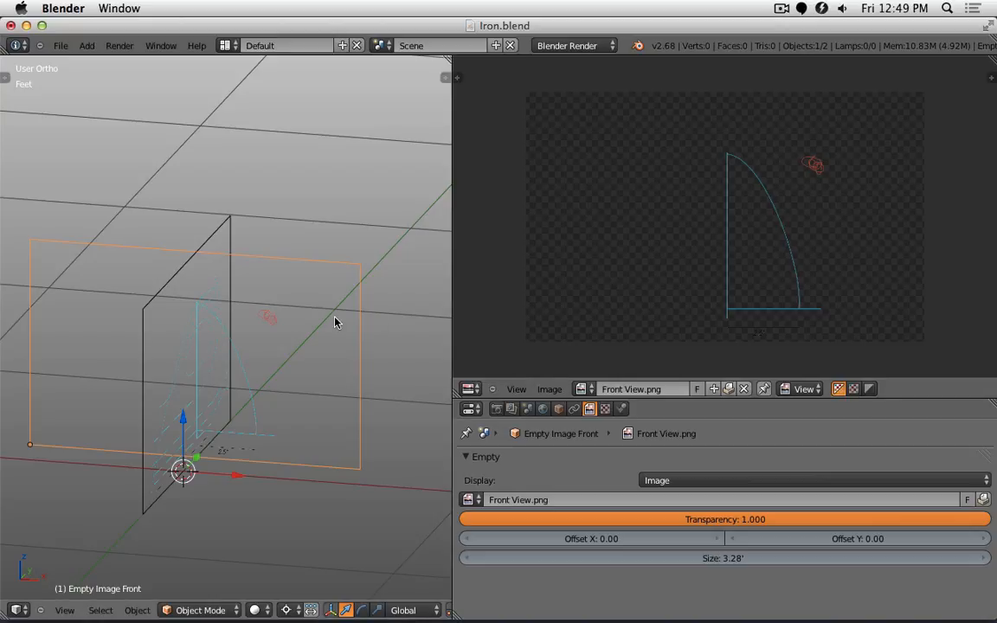
key("KP_1")
scroll(379, 323, "up", 5)
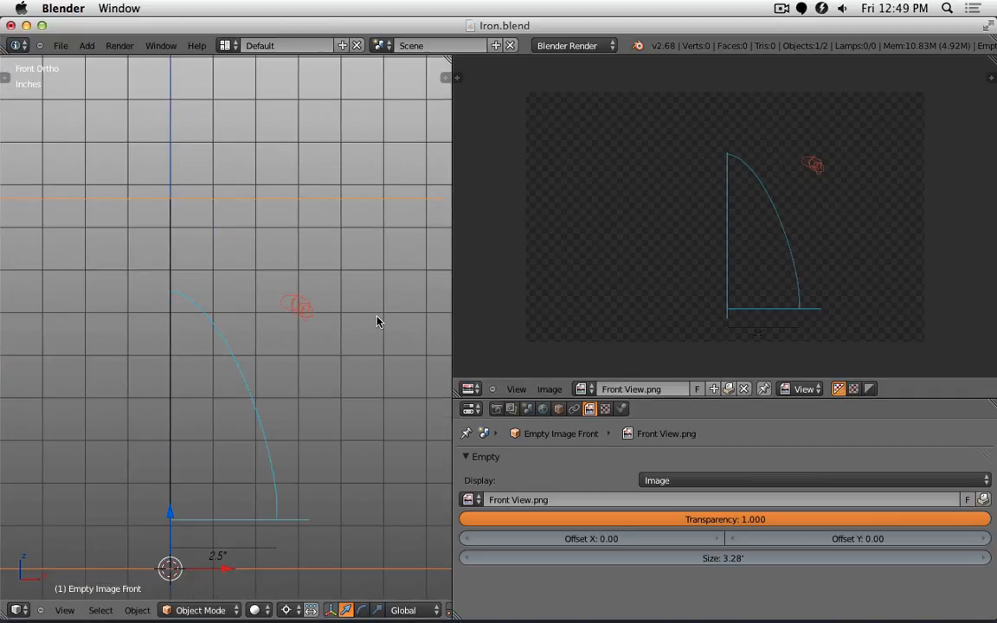
middle_click_drag(342, 255, 323, 276)
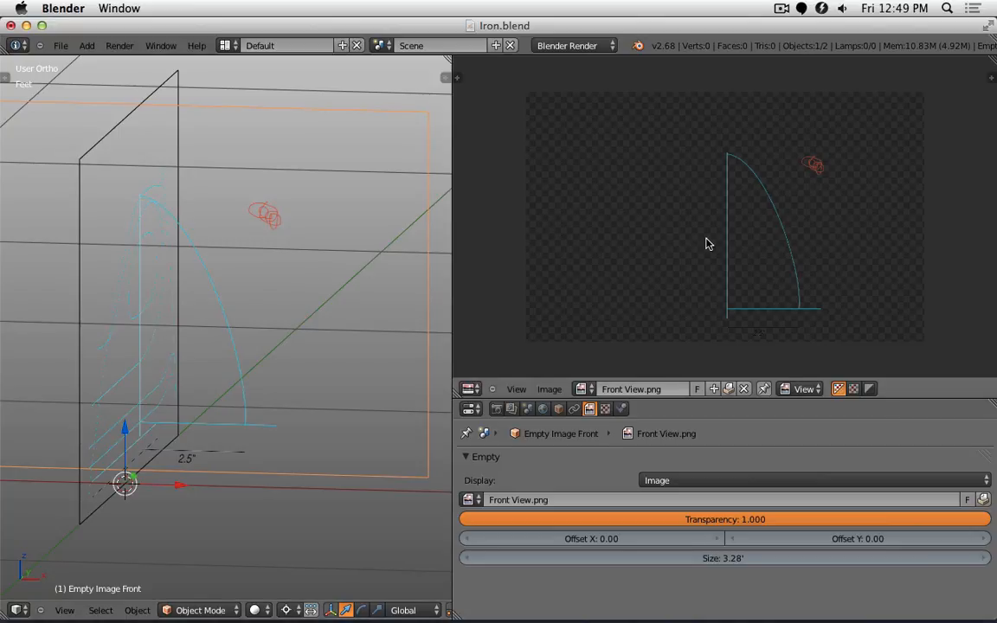
- Show the image editor's properties and collapse the Grease Pencil, Image and Game Properties sections
key("n")
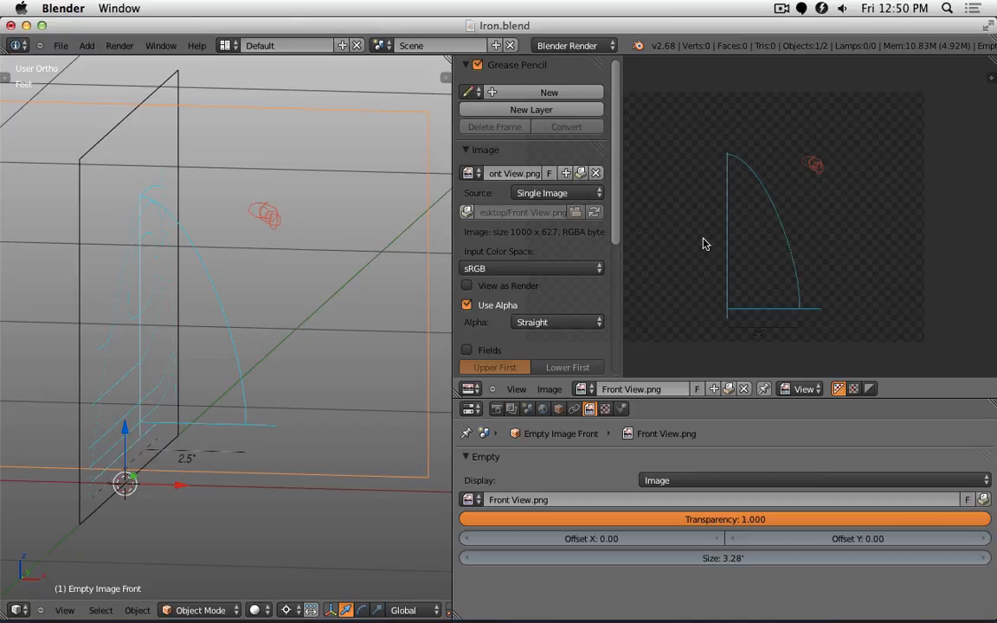
key("n")
key("n")
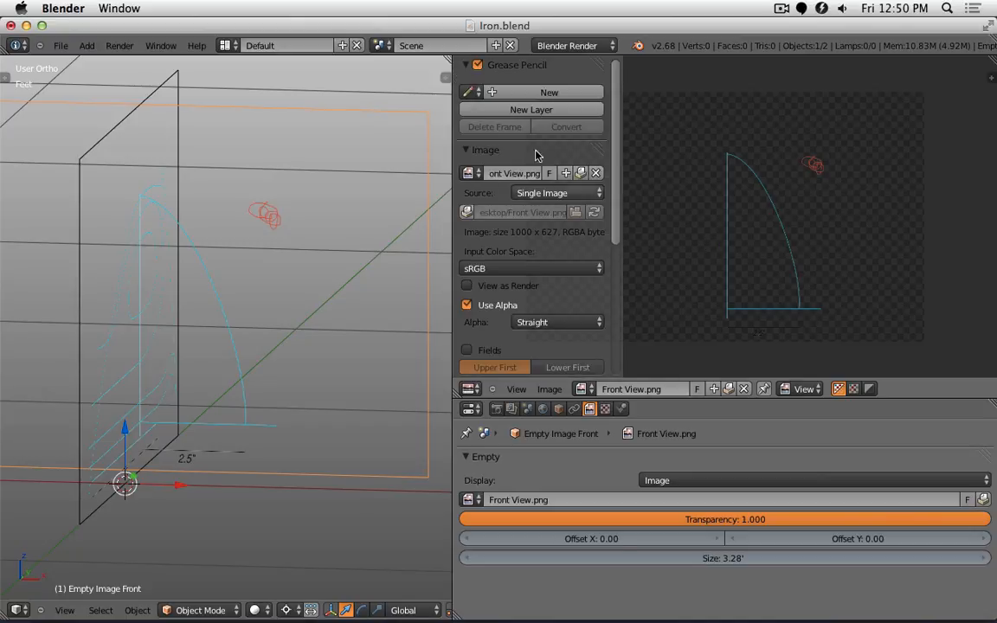
left_click(468, 66)
left_click(467, 85)
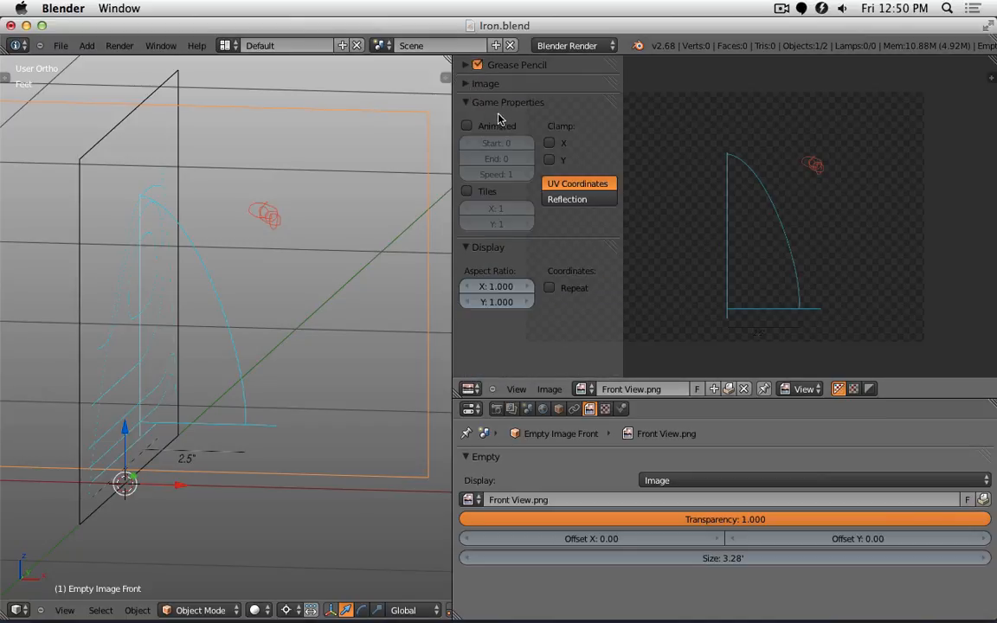
left_click(467, 102)
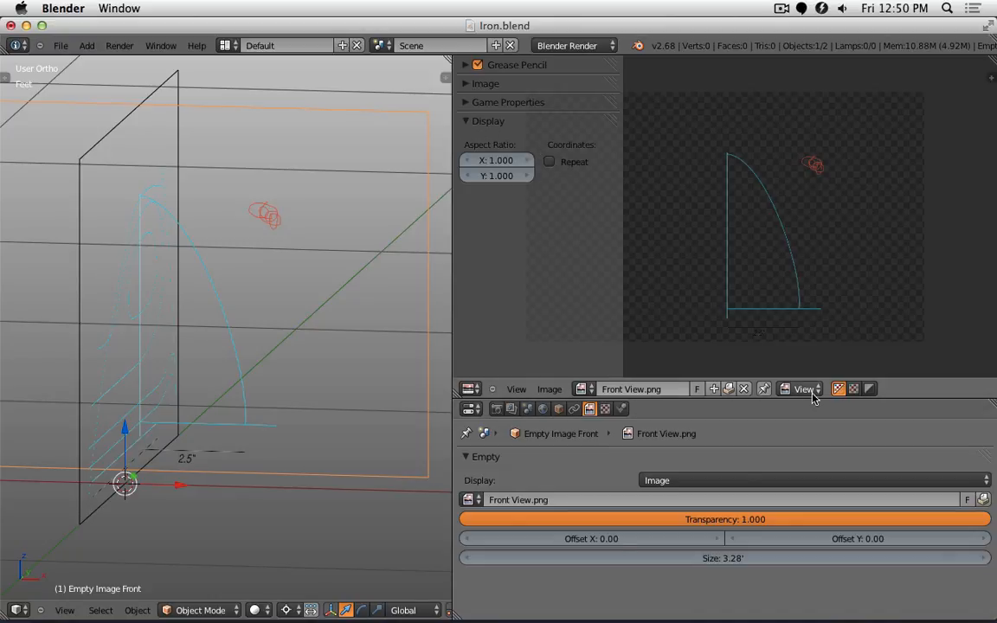
- Put the image editor in Paint mode, collapse the Display section and bring the brush settings into view
left_click(805, 389)
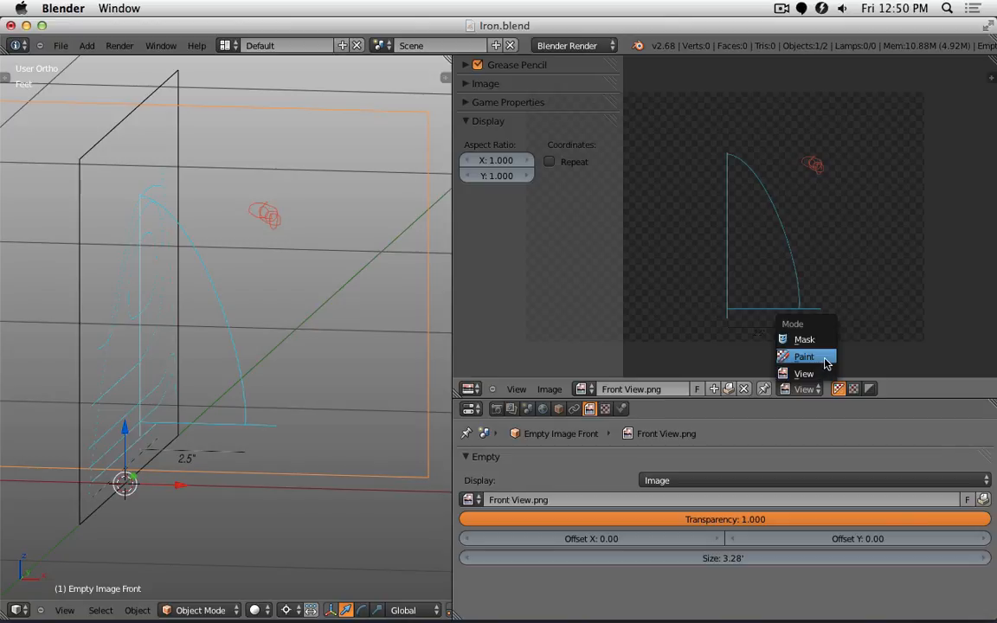
left_click(825, 358)
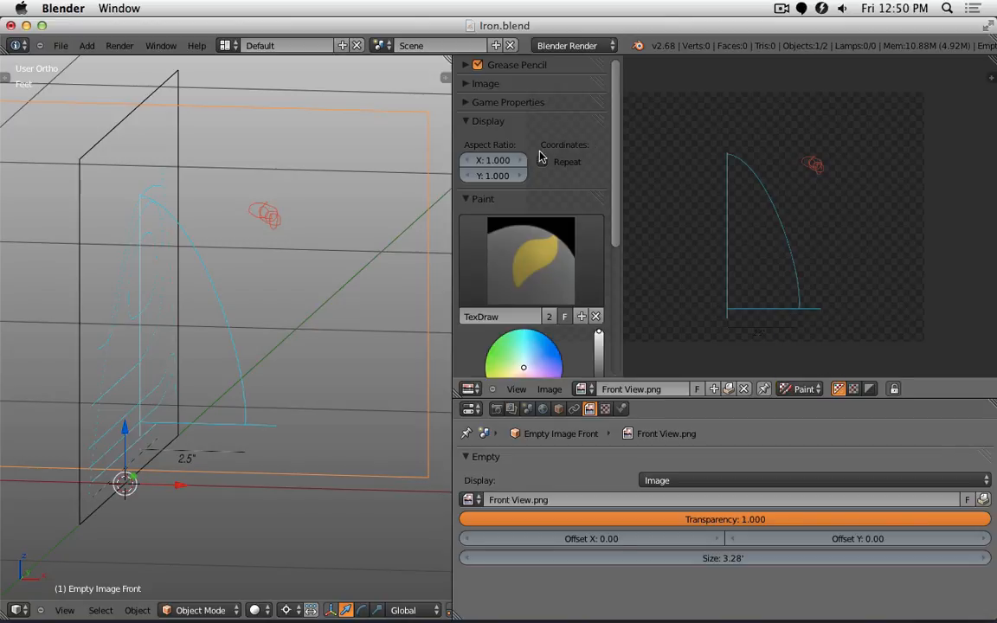
scroll(582, 223, "down", 3)
scroll(582, 223, "down", 3)
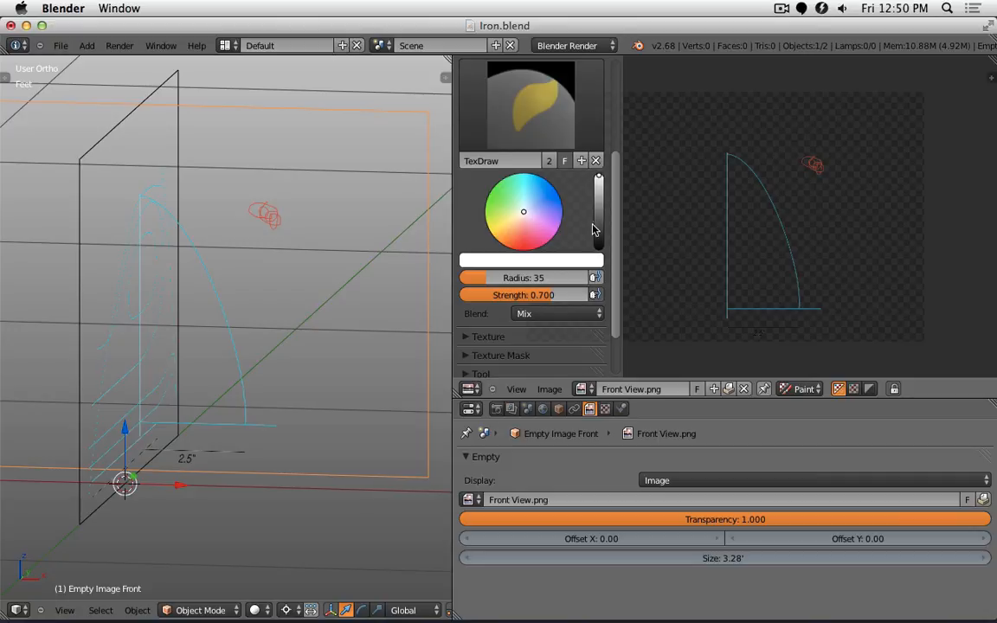
scroll(594, 227, "up", 7)
left_click(470, 122)
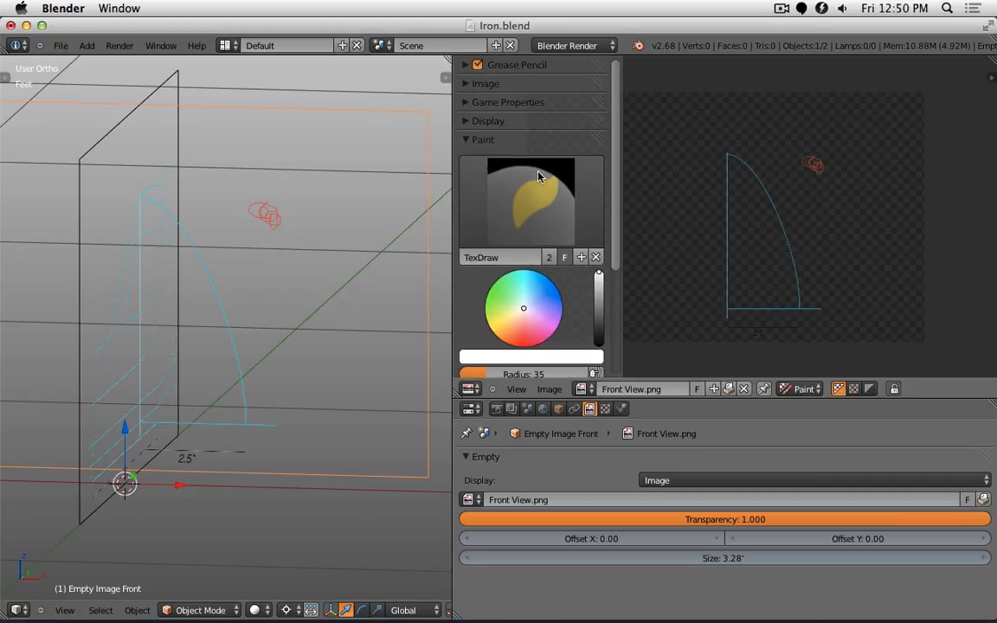
scroll(539, 177, "down", 5)
scroll(537, 174, "up", 2)
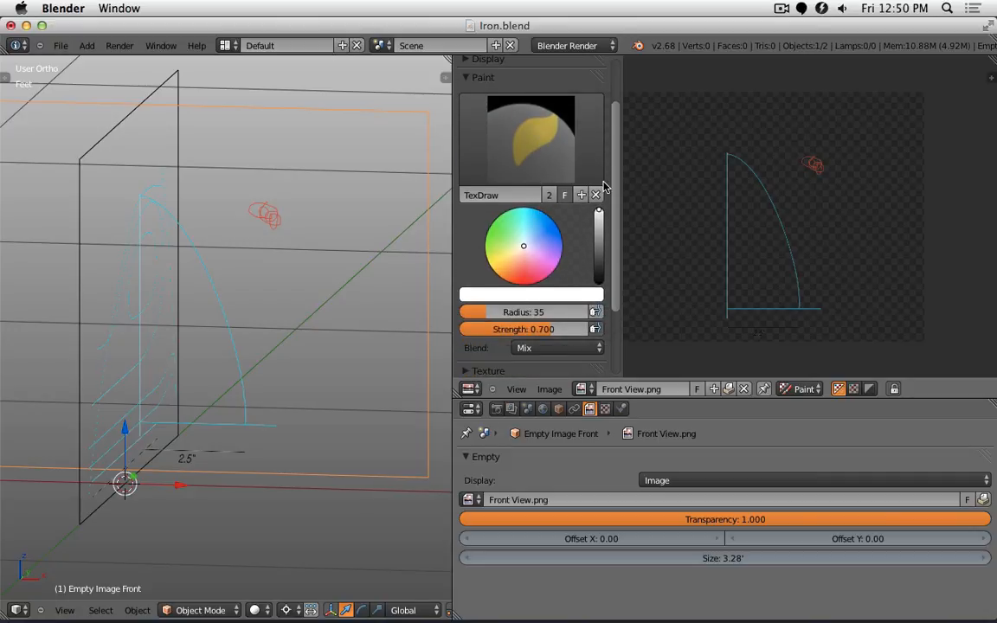
left_click(517, 125)
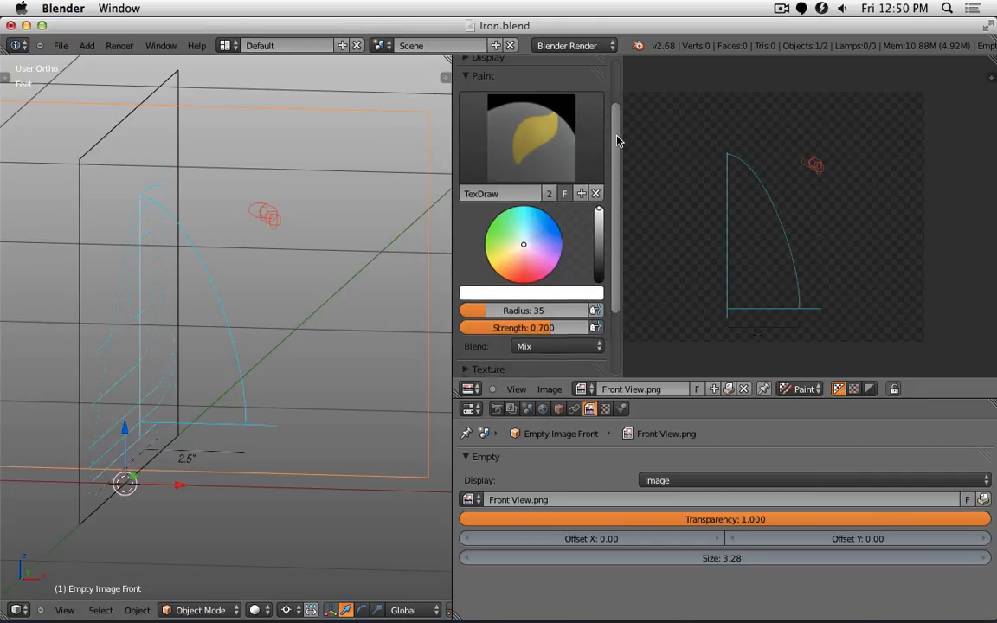
scroll(555, 121, "down", 1)
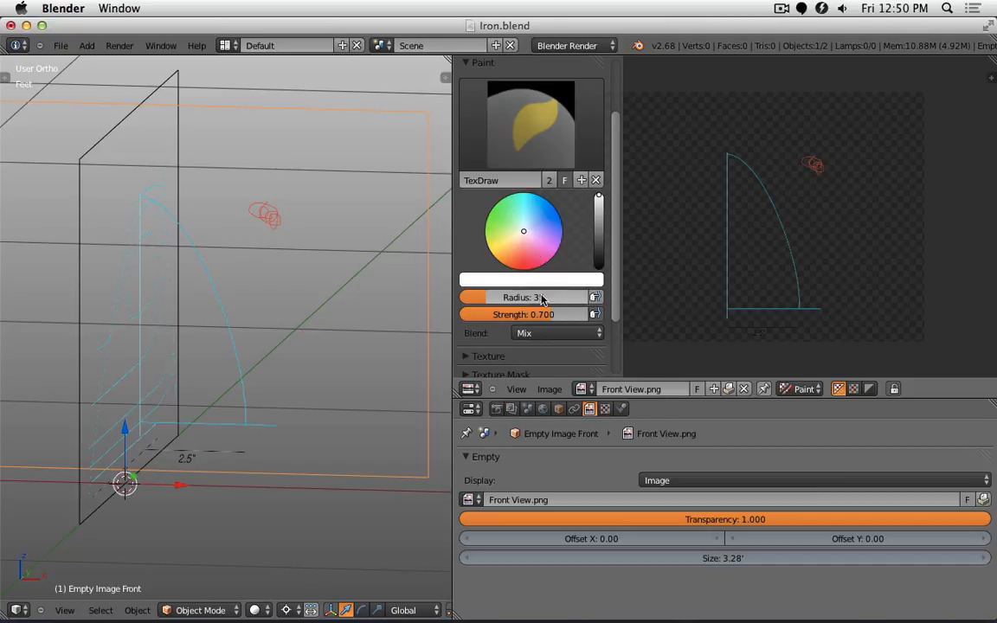
- Set the TexDraw brush's radius to 13 and its strength to 0.732
mouse_move(486, 297)
left_mouse_down()
mouse_move(568, 297)
mouse_move(551, 297)
left_mouse_up()
mouse_move(483, 298)
left_mouse_down()
mouse_move(514, 298)
mouse_move(467, 297)
left_mouse_up()
left_click_drag(550, 297, 472, 297)
mouse_move(558, 319)
left_mouse_down()
mouse_move(567, 316)
mouse_move(558, 319)
left_mouse_up()
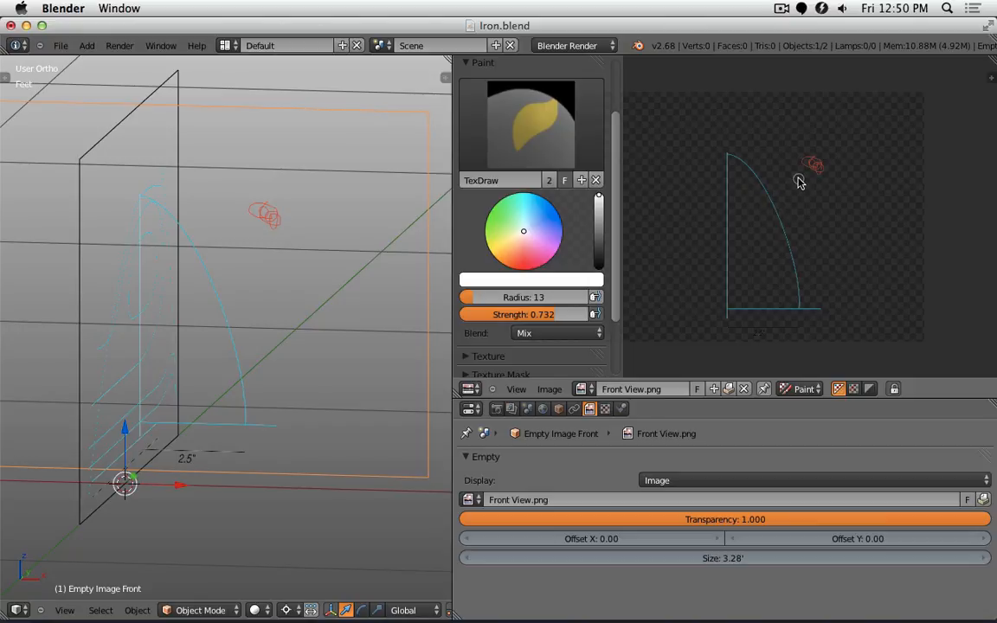
- Resize the TexDraw brush interactively over the image to a radius of 72 and adjust its strength the same way
key("f")
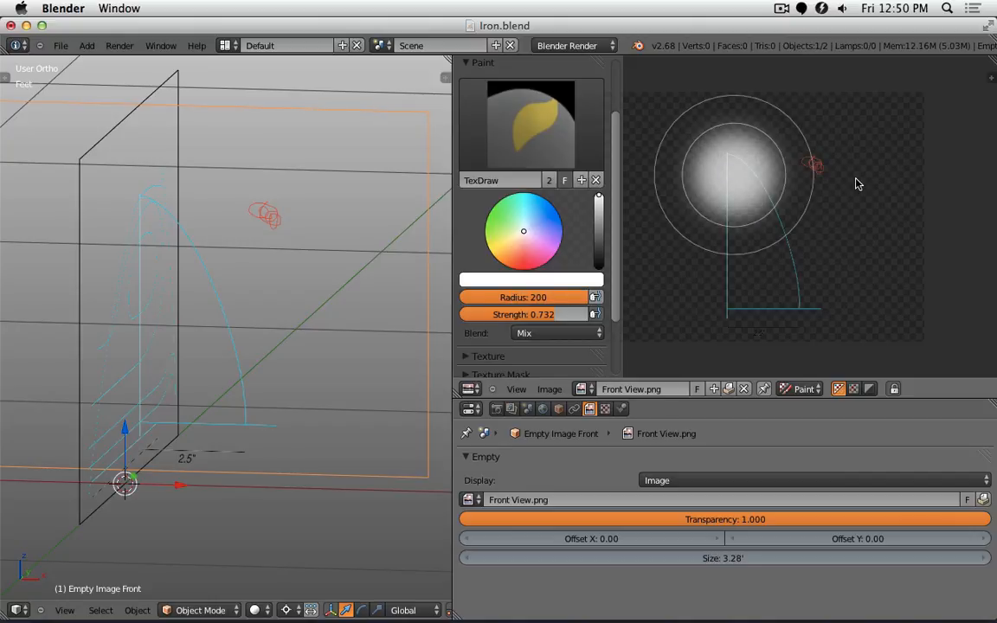
left_click(857, 183)
key("f")
left_click(770, 198)
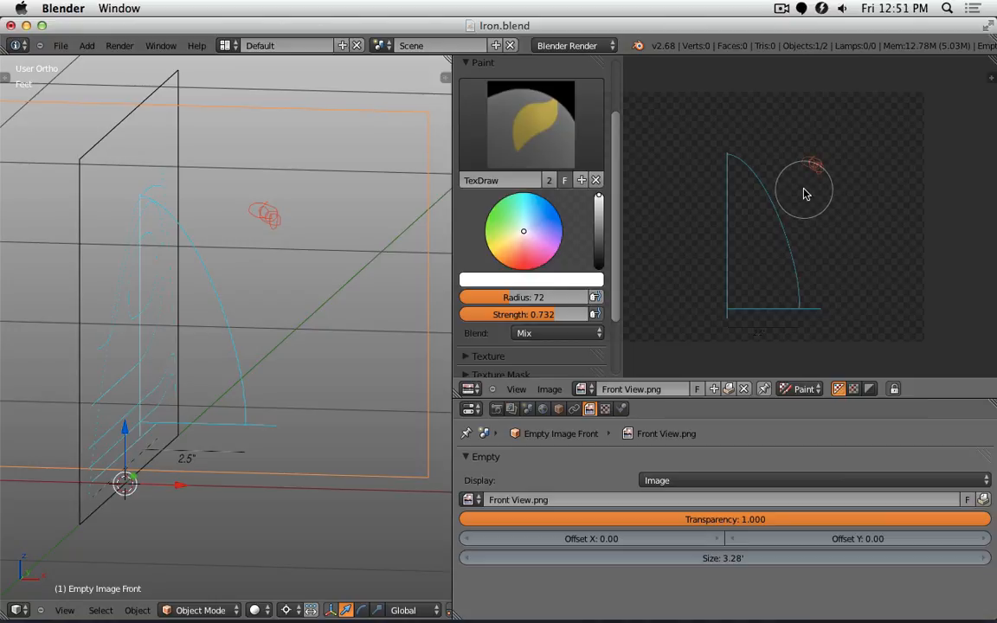
key("shift+f")
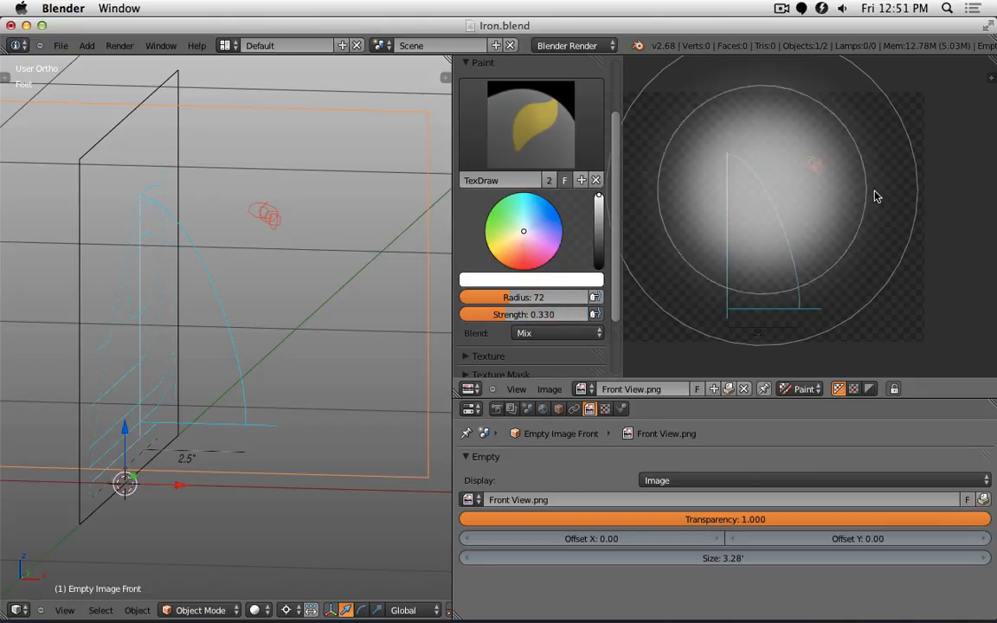
left_click(769, 195)
- Set the TexDraw brush's strength to 1 and its radius to 3
left_click(527, 316)
type("1")
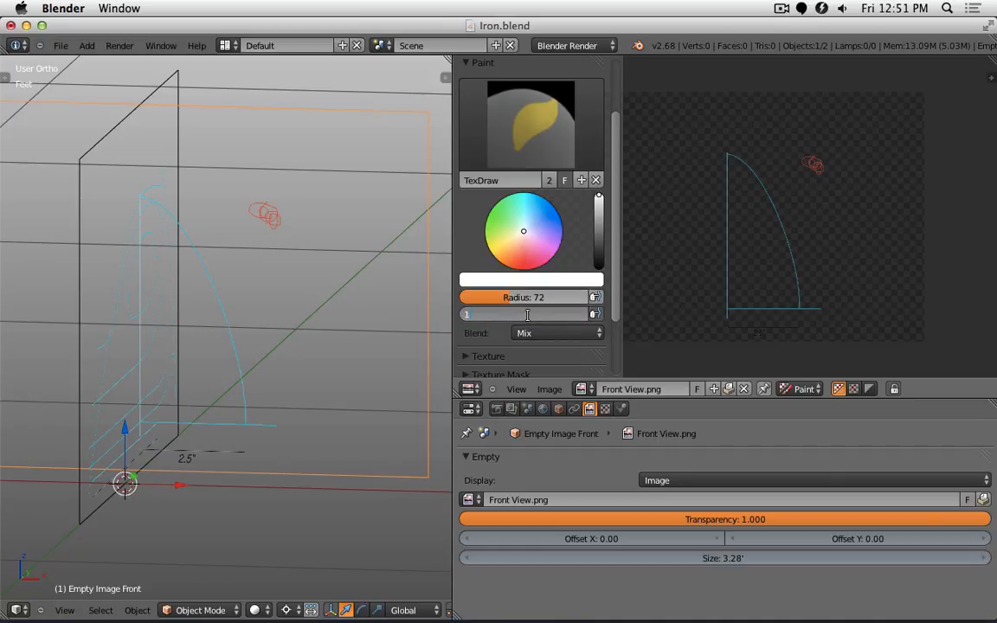
key("Return")
left_click(533, 297)
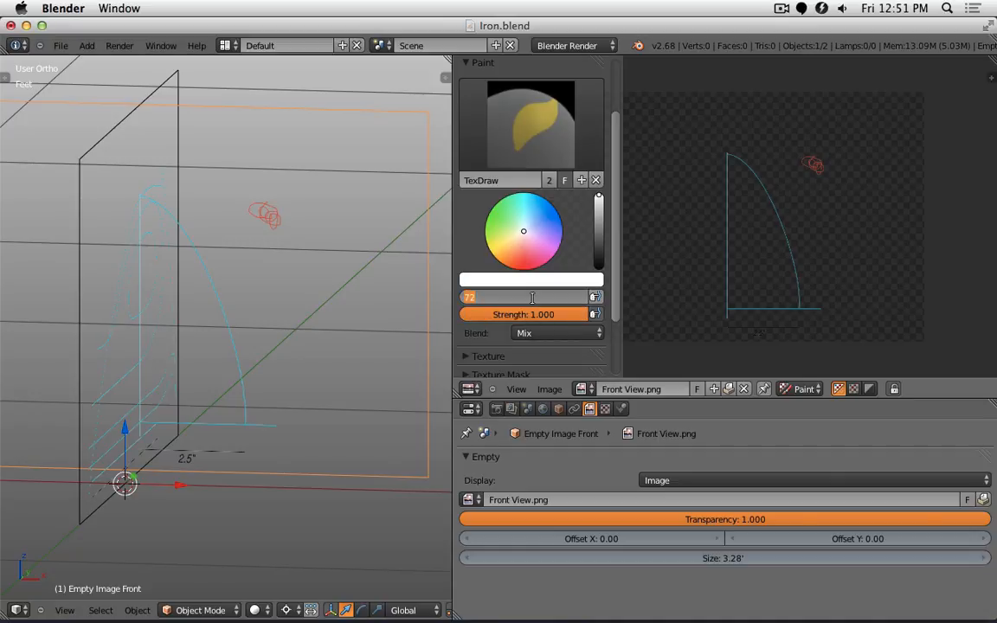
key("Return")
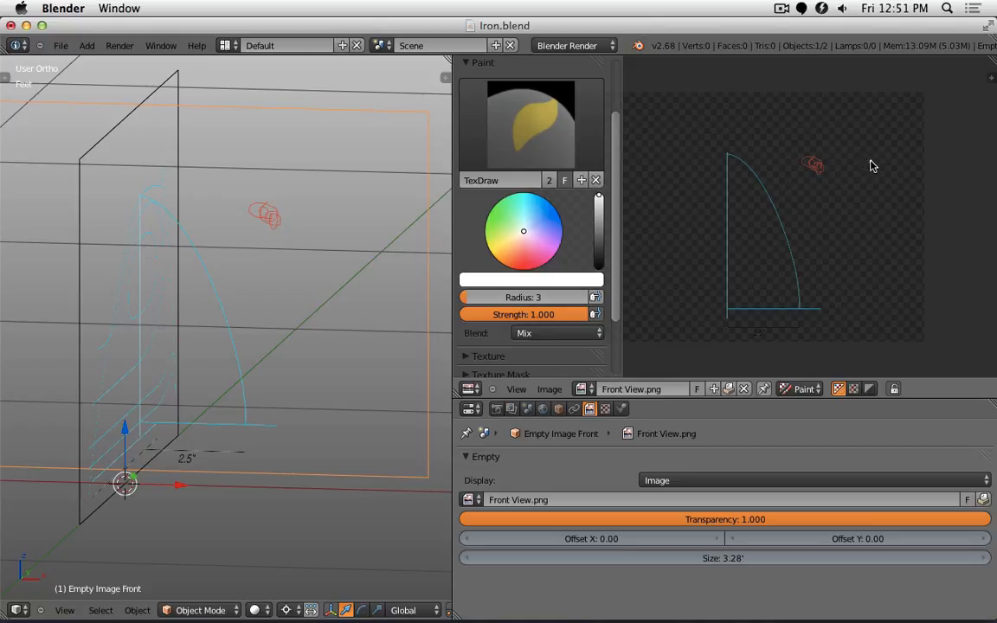
- Paint a white scribble over and beside the red mark, then try the Smear and Soften brushes on it
mouse_move(851, 185)
left_mouse_down()
mouse_move(831, 215)
mouse_move(868, 245)
mouse_move(871, 136)
mouse_move(784, 140)
mouse_move(810, 172)
mouse_move(833, 169)
mouse_move(818, 166)
mouse_move(820, 147)
mouse_move(818, 172)
mouse_move(839, 178)
left_mouse_up()
left_click(553, 157)
left_click(675, 207)
left_click(530, 133)
left_click(748, 212)
- Erase the white and red scribbles from the image using the brush named Brush at radius 105 and strength 1.000
left_click(509, 130)
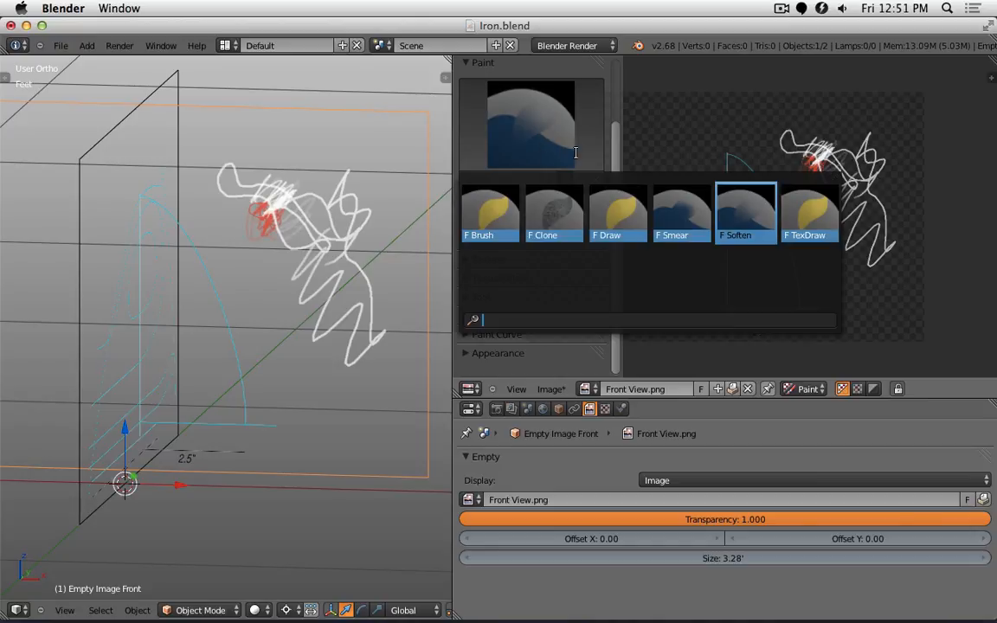
left_click(491, 212)
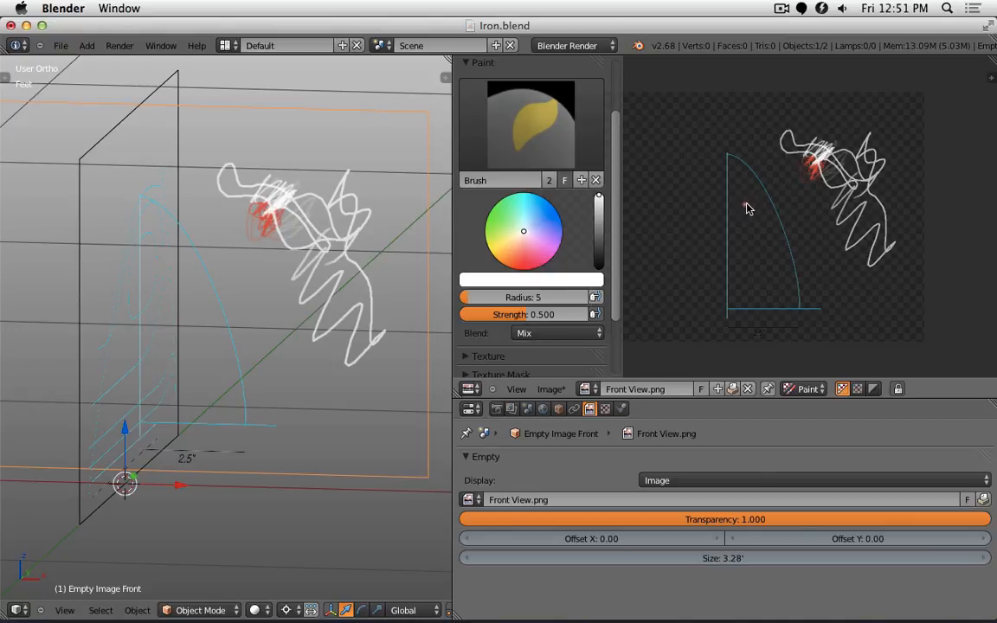
key("f")
left_click(786, 207)
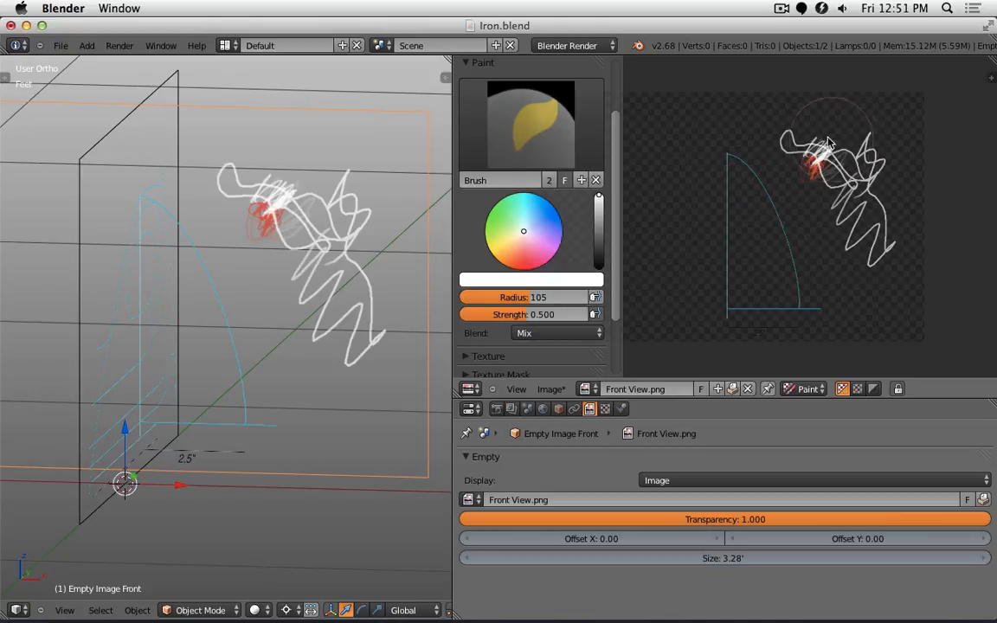
mouse_move(828, 143)
left_mouse_down()
mouse_move(814, 173)
mouse_move(835, 212)
mouse_move(874, 244)
left_mouse_up()
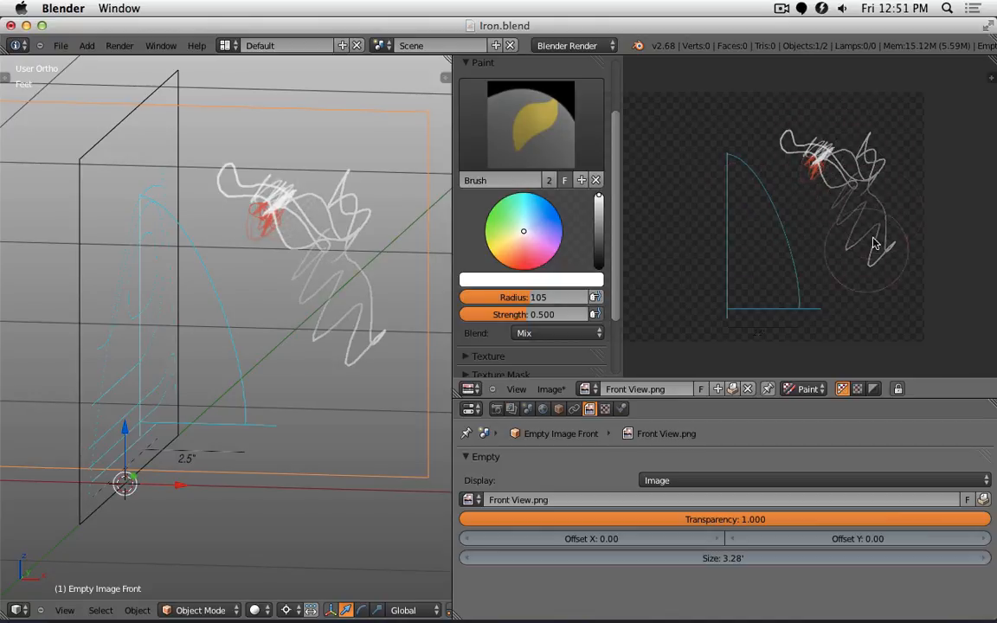
left_click_drag(574, 317, 636, 314)
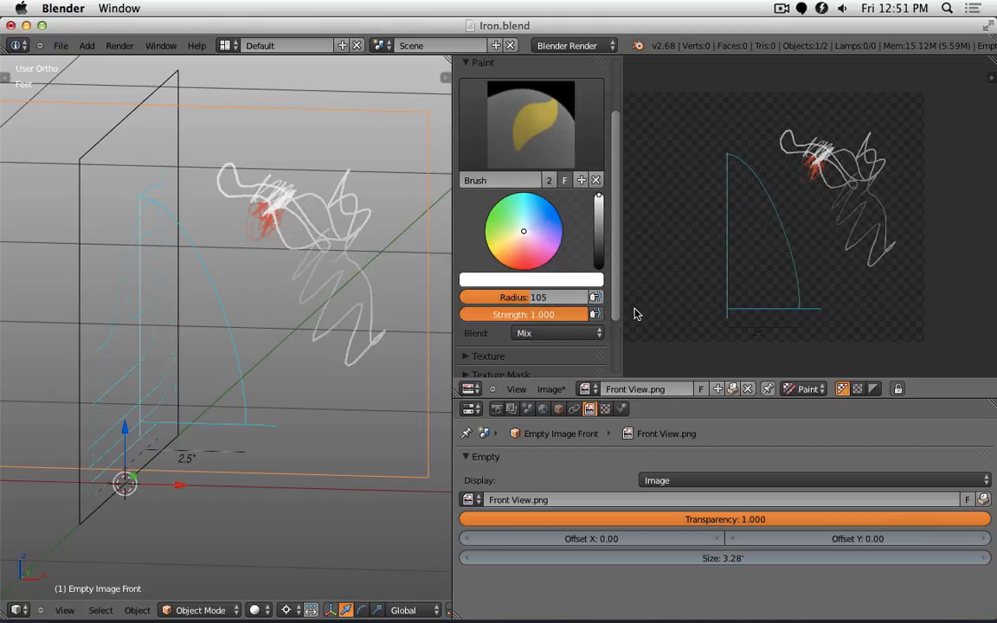
mouse_move(857, 138)
left_mouse_down()
mouse_move(873, 161)
mouse_move(866, 261)
mouse_move(858, 163)
mouse_move(808, 140)
mouse_move(830, 164)
left_mouse_up()
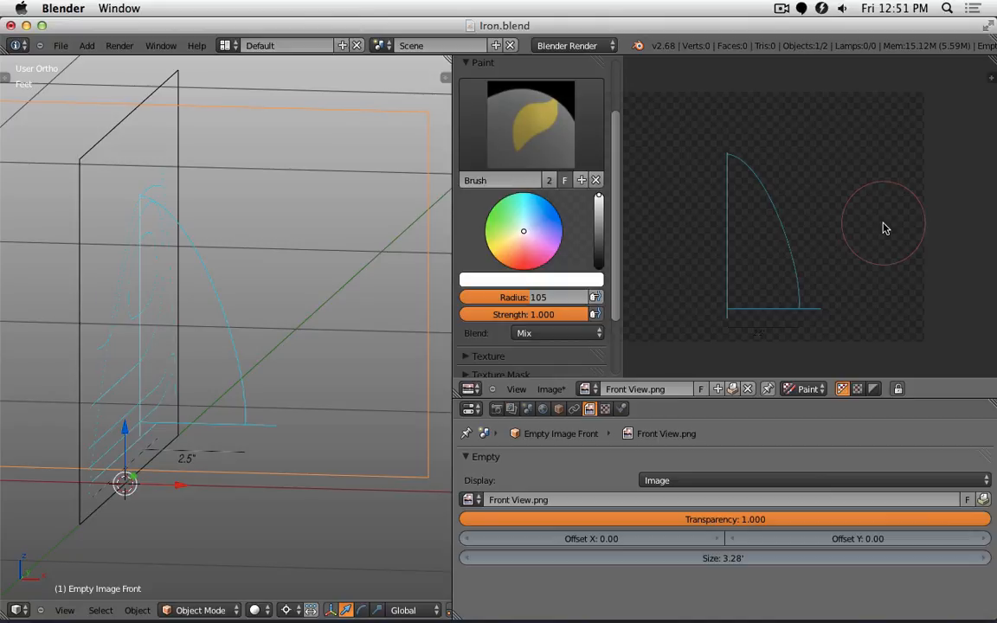
- Set the brush radius to 13 and its colour to red, and paint freehand strokes beyond the curved outline
key("f")
left_click(777, 198)
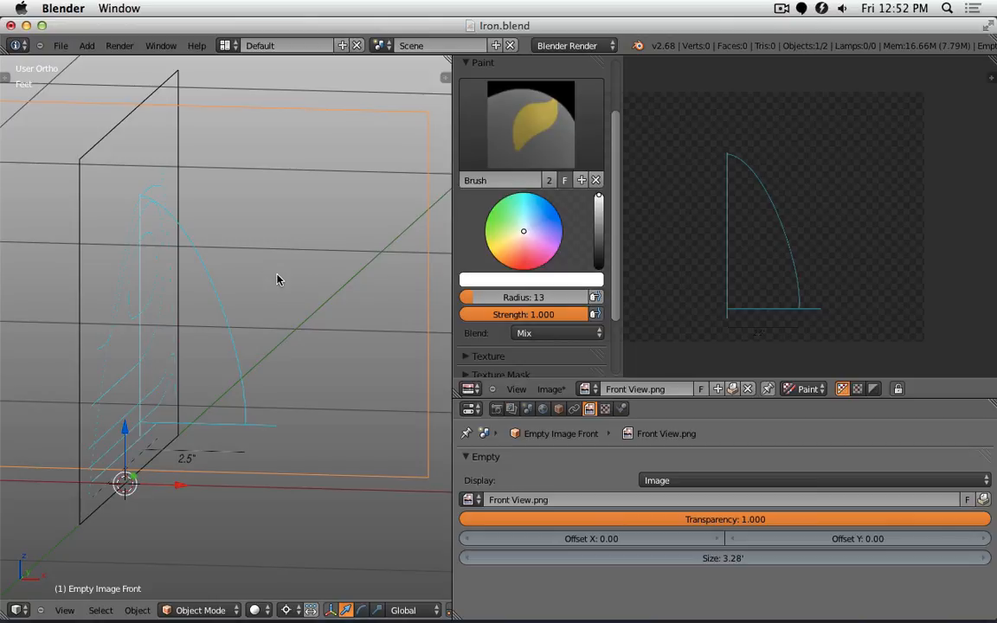
left_click(527, 270)
mouse_move(871, 169)
left_mouse_down()
mouse_move(857, 212)
mouse_move(896, 173)
mouse_move(875, 197)
left_mouse_up()
mouse_move(810, 141)
left_mouse_down()
mouse_move(839, 147)
mouse_move(819, 160)
mouse_move(796, 148)
left_mouse_up()
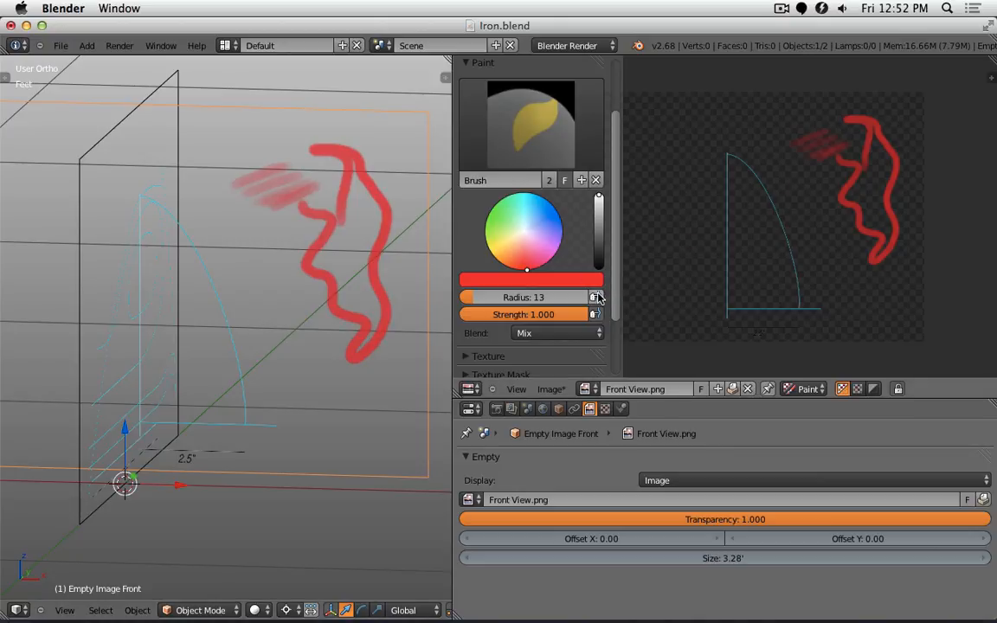
- Paint thin and thick freehand red strokes above and beside the straight vertical edge of the outline on Front View.png
mouse_move(779, 124)
left_mouse_down()
mouse_move(681, 135)
mouse_move(699, 189)
left_mouse_up()
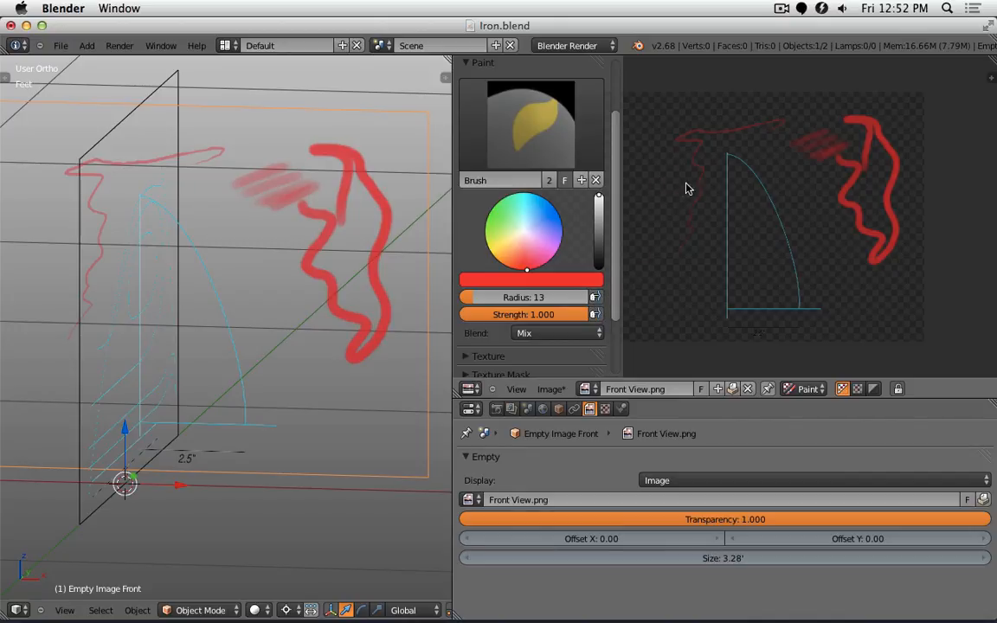
mouse_move(674, 207)
left_mouse_down()
mouse_move(696, 176)
mouse_move(700, 227)
left_mouse_up()
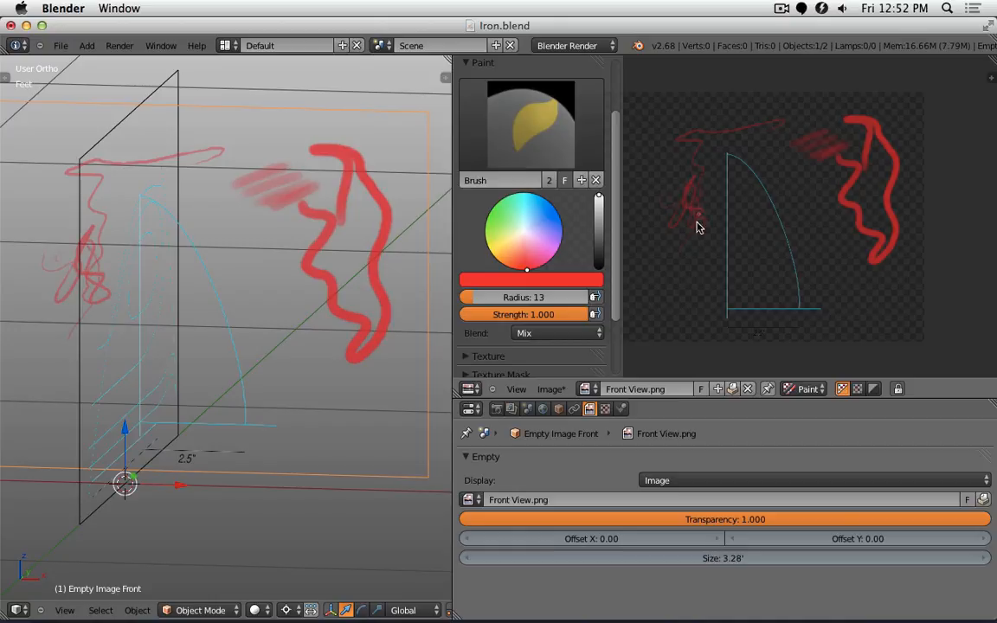
mouse_move(675, 268)
left_mouse_down()
mouse_move(680, 182)
mouse_move(678, 204)
left_mouse_up()
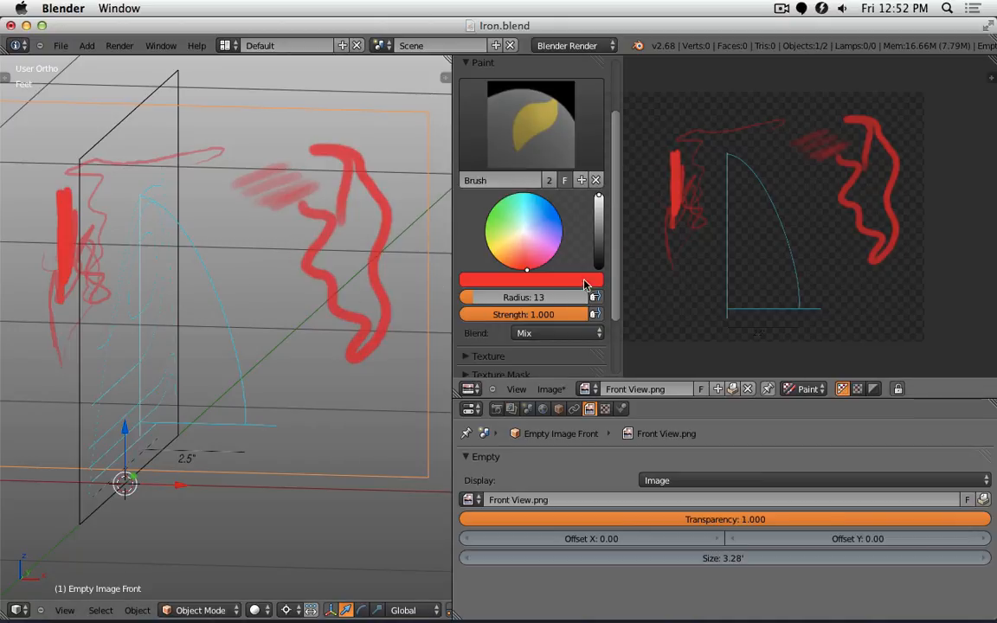
- Erase all the red strokes on both sides of the blue outline from Front View.png
mouse_move(662, 260)
left_mouse_down()
mouse_move(665, 279)
mouse_move(683, 151)
mouse_move(698, 231)
mouse_move(705, 127)
mouse_move(681, 234)
mouse_move(672, 136)
mouse_move(679, 200)
mouse_move(704, 134)
left_mouse_up()
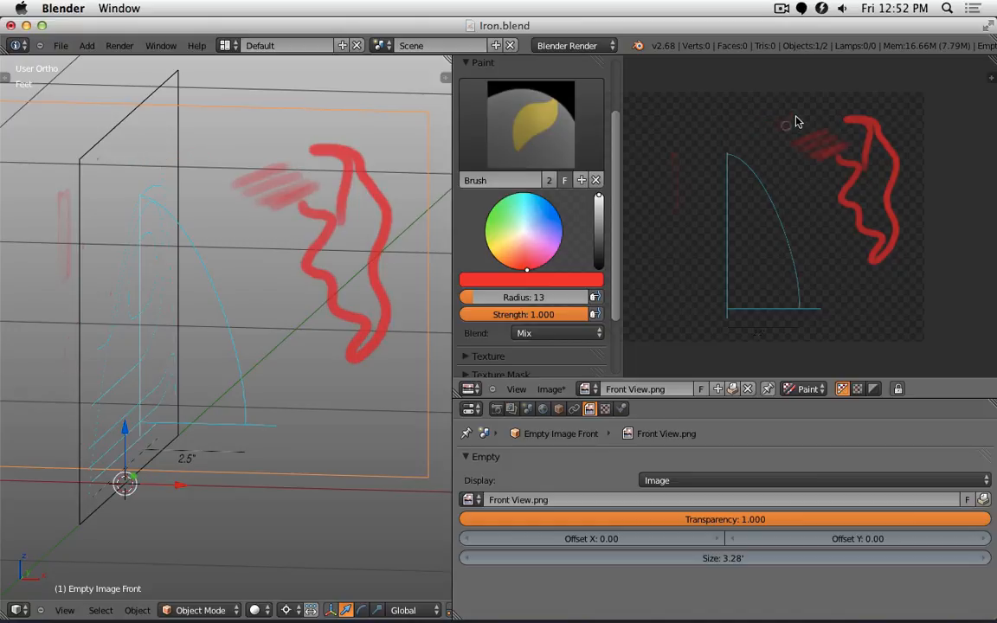
mouse_move(684, 194)
left_mouse_down()
mouse_move(672, 167)
mouse_move(730, 238)
mouse_move(814, 160)
mouse_move(796, 165)
mouse_move(813, 116)
mouse_move(813, 173)
mouse_move(844, 112)
mouse_move(828, 177)
mouse_move(823, 114)
left_mouse_up()
mouse_move(836, 160)
left_mouse_down()
mouse_move(882, 97)
mouse_move(849, 190)
mouse_move(881, 172)
mouse_move(865, 254)
mouse_move(905, 202)
mouse_move(884, 272)
mouse_move(897, 206)
mouse_move(885, 195)
mouse_move(859, 231)
mouse_move(841, 185)
mouse_move(857, 147)
mouse_move(895, 147)
mouse_move(896, 179)
mouse_move(890, 151)
mouse_move(911, 154)
left_mouse_up()
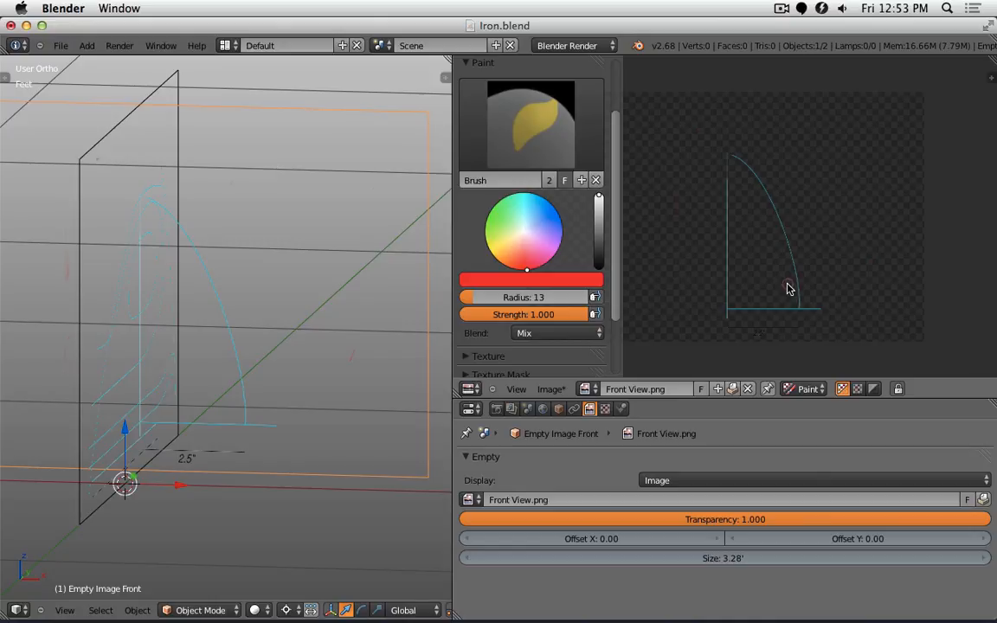
middle_click_drag(340, 283, 264, 303)
scroll(264, 303, "down", 3)
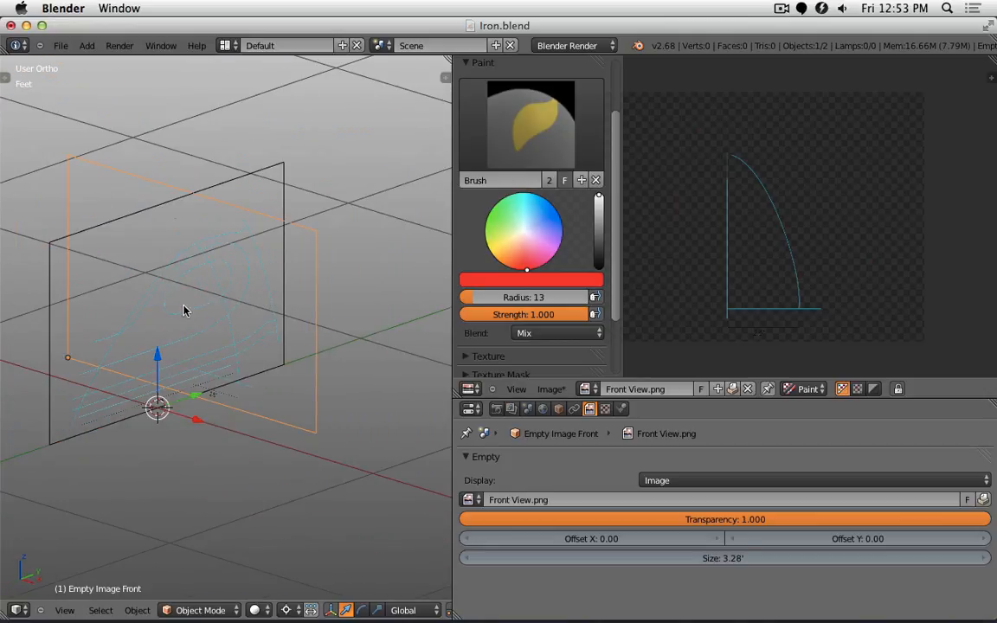